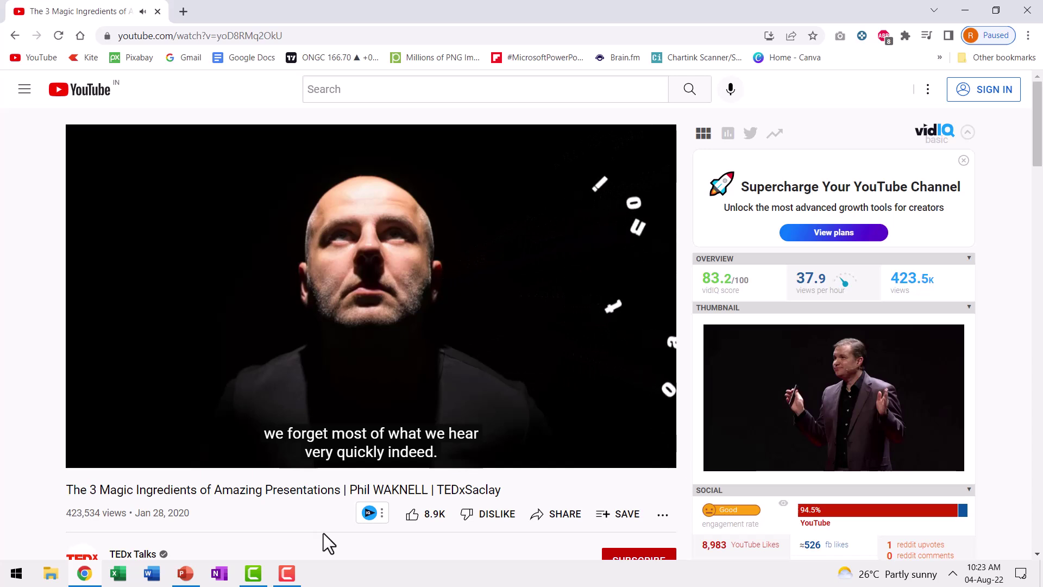
# Pause the talk video at 4:11 and return to the PowerPoint presentation.
pyautogui.press('space')
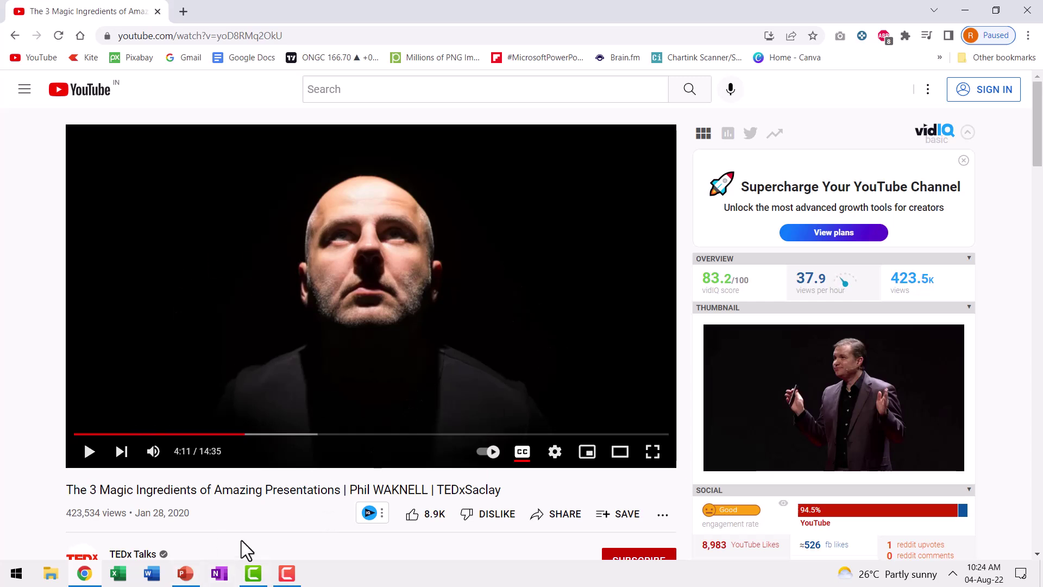
pyautogui.click(185, 580)
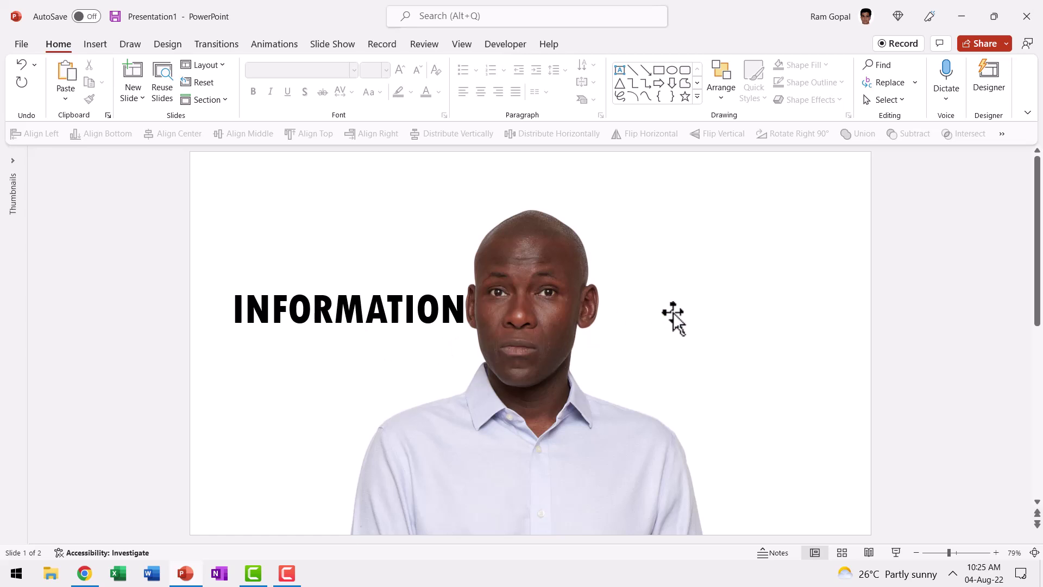
# Insert a Cutout People stock image of a standing man holding a notepad onto slide 2.
pyautogui.scroll(-1, 695, 349)
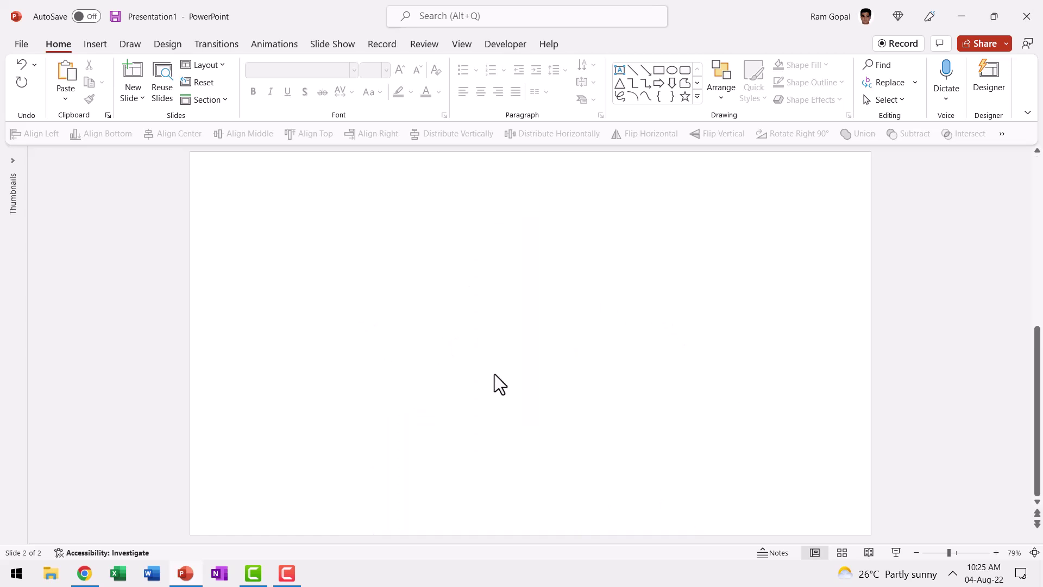
pyautogui.click(97, 46)
pyautogui.click(138, 99)
pyautogui.click(154, 158)
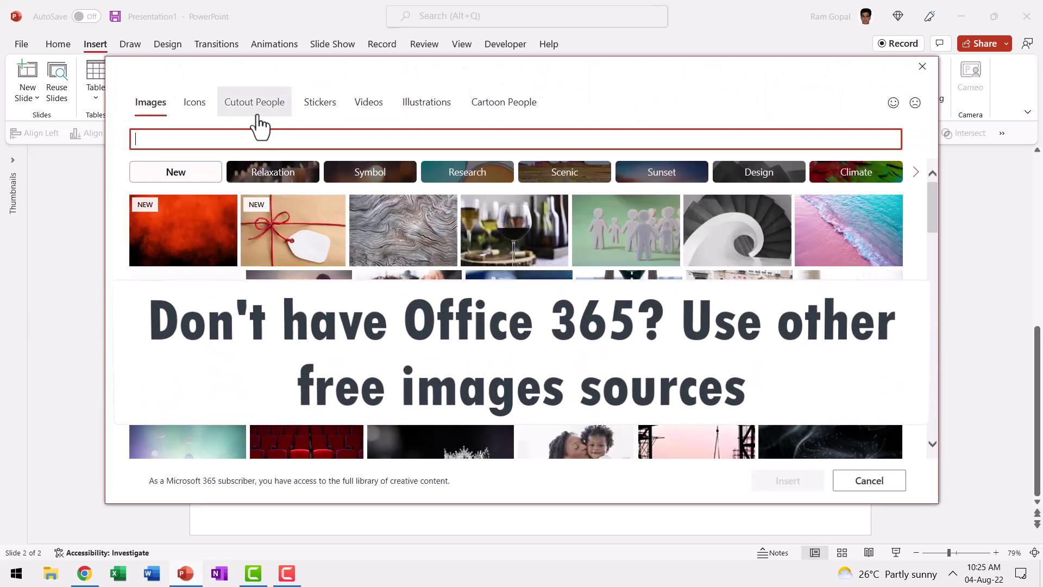
pyautogui.click(258, 106)
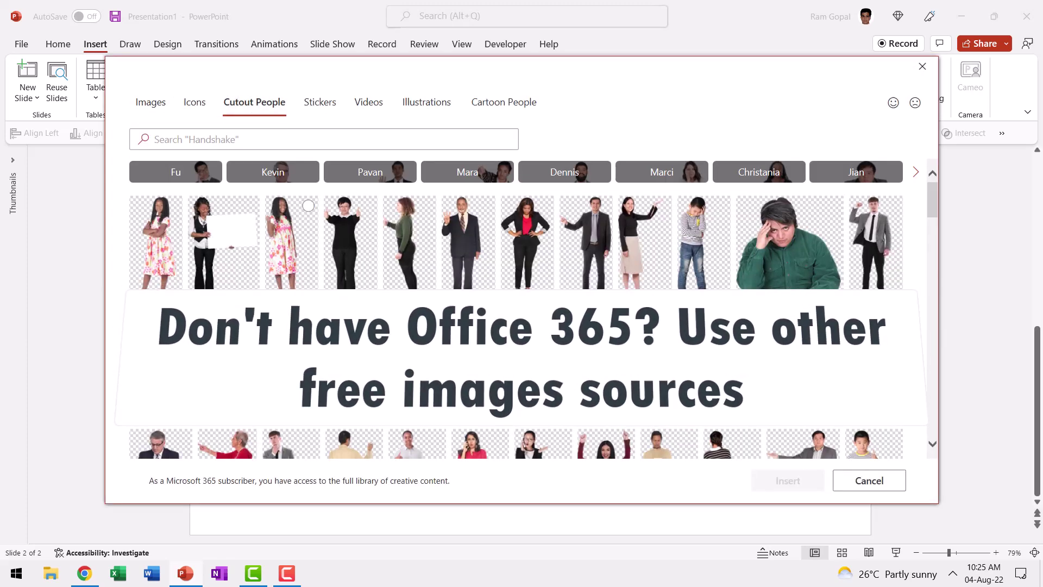
pyautogui.click(916, 172)
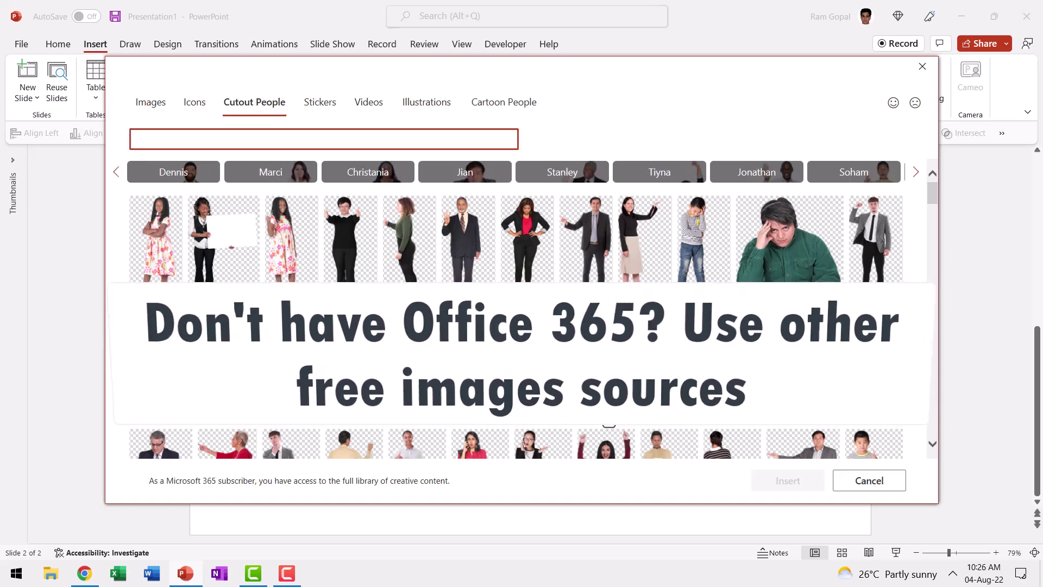
pyautogui.click(755, 172)
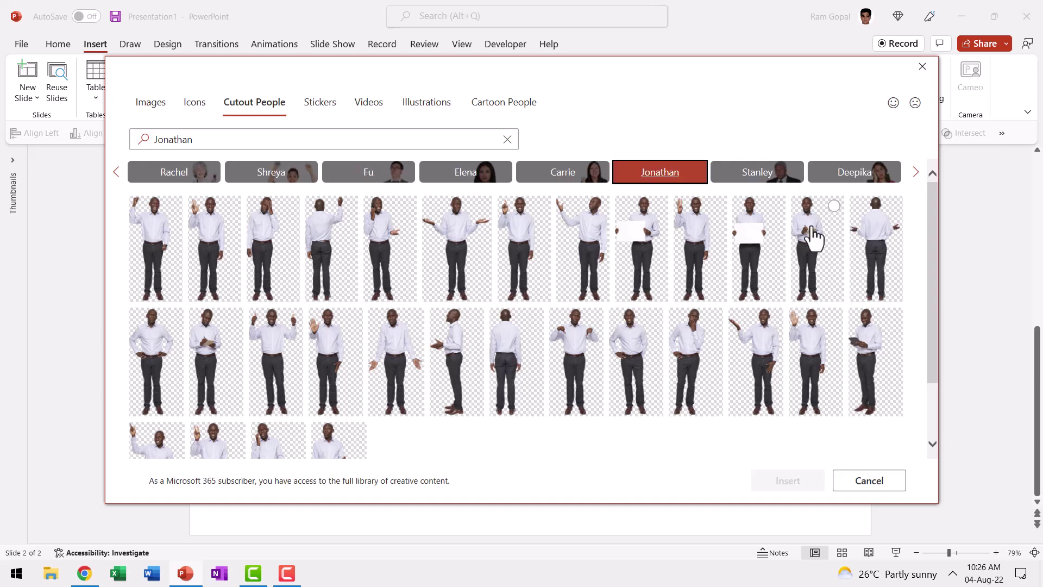
pyautogui.click(813, 236)
pyautogui.click(780, 477)
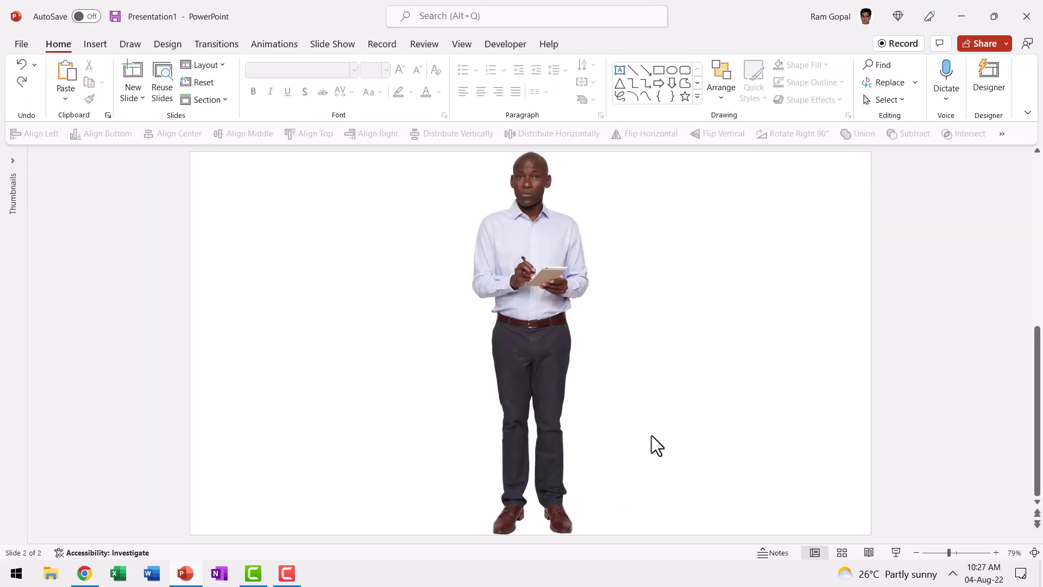
# Crop the man's photo from the bottom so only his head and shoulders remain.
pyautogui.click(546, 316)
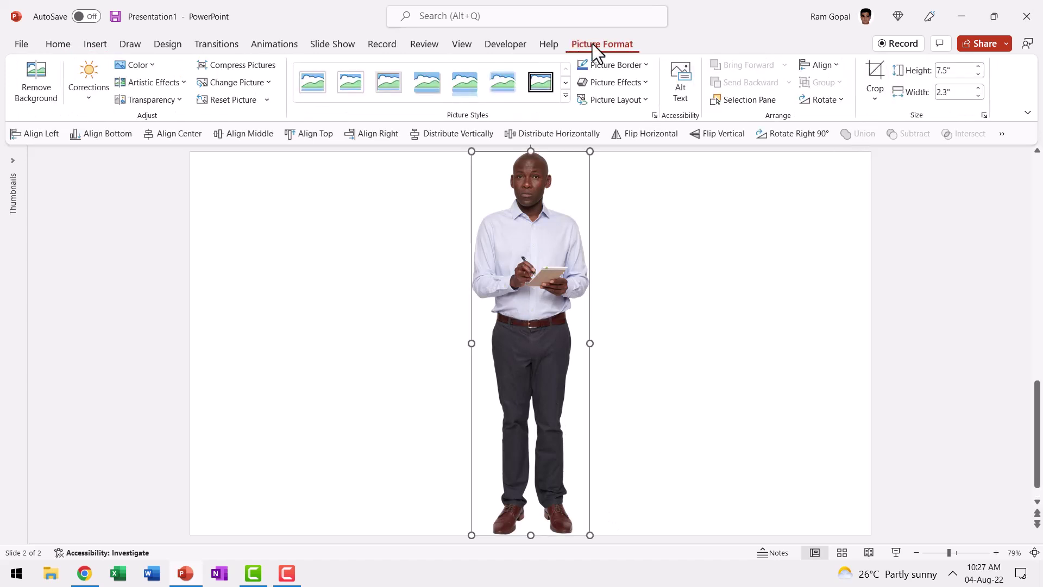
pyautogui.click(875, 74)
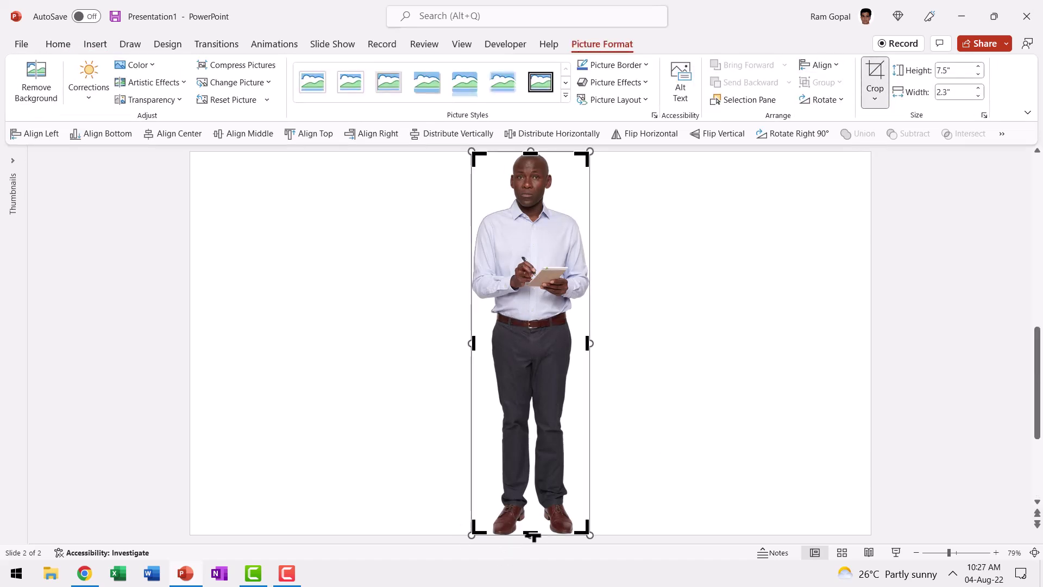
pyautogui.moveTo(529, 533); pyautogui.dragTo(598, 250)
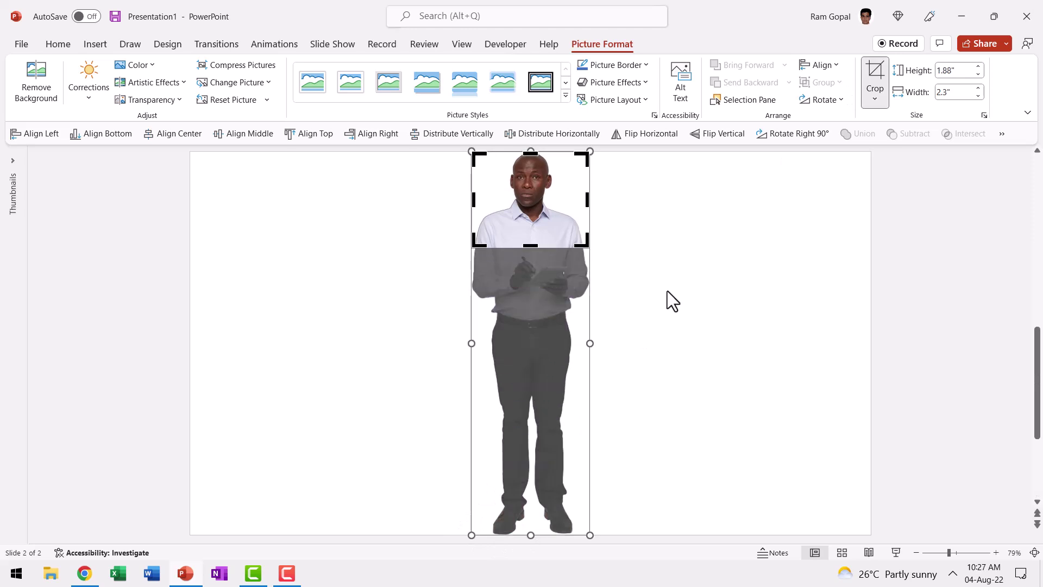
pyautogui.click(722, 293)
# Move the cropped photo to the lower slide and enlarge it to about 6.6" by 8.07".
pyautogui.moveTo(492, 247); pyautogui.dragTo(378, 496)
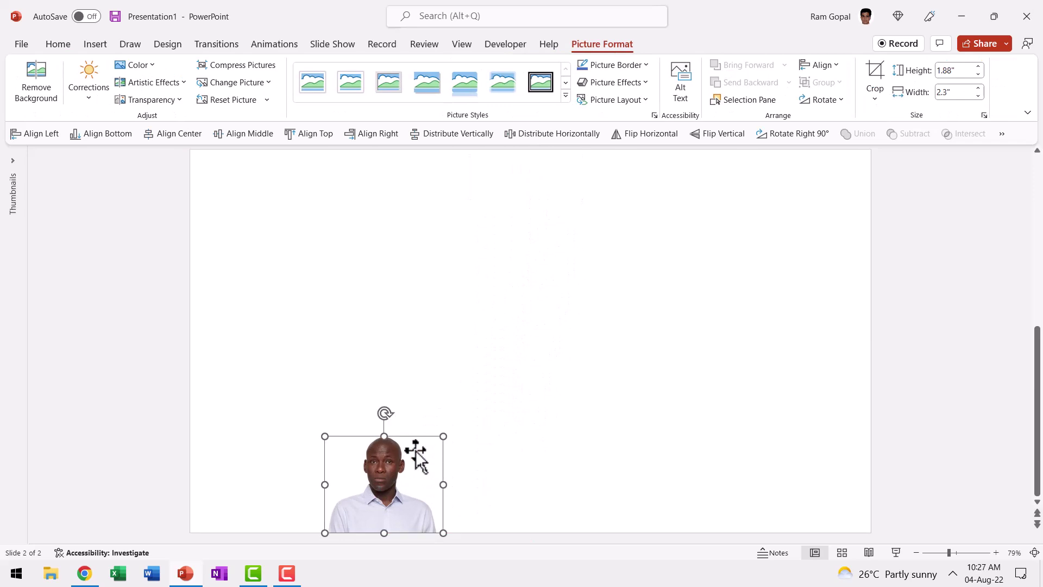
pyautogui.moveTo(441, 415); pyautogui.dragTo(736, 227)
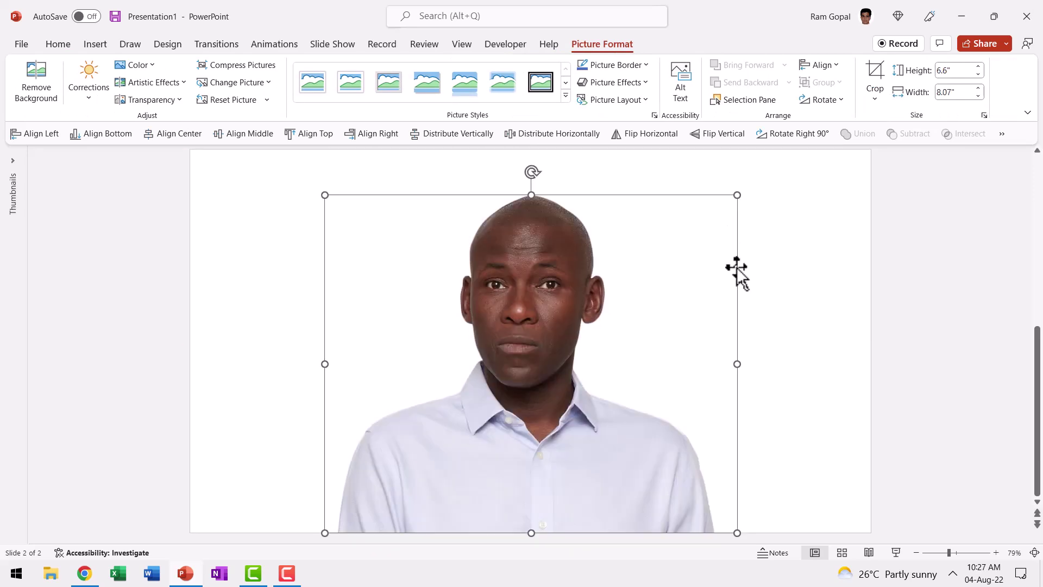
pyautogui.click(774, 363)
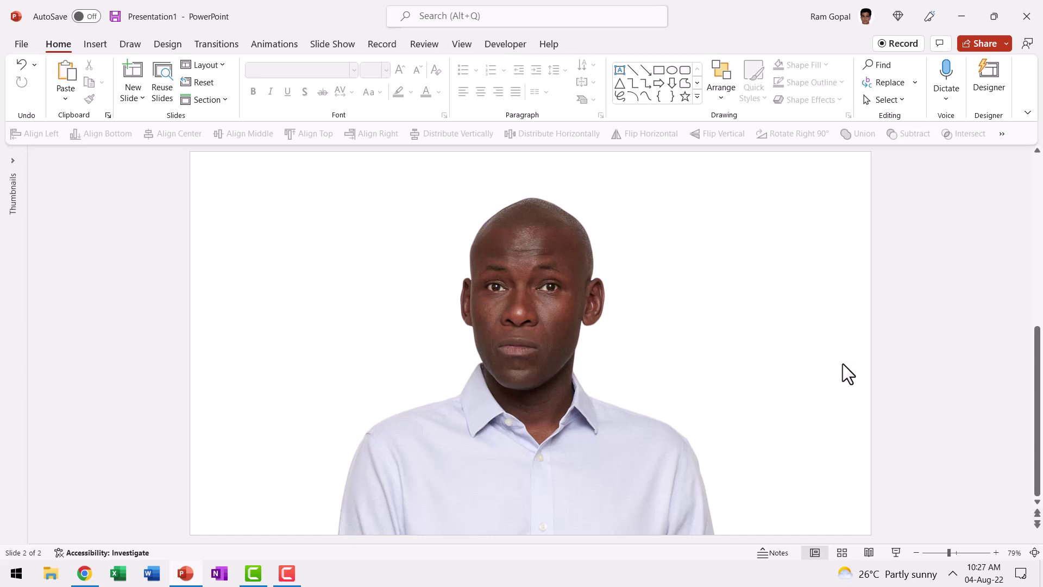
# Add a text box at the slide's left reading INFORMATION.
pyautogui.click(620, 70)
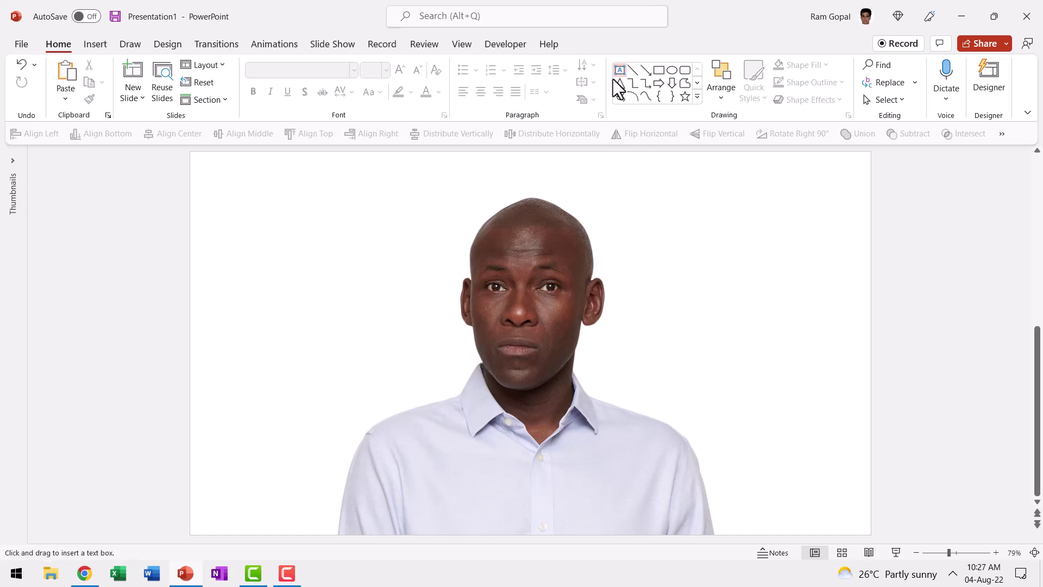
pyautogui.click(229, 237)
pyautogui.write('INFORMATION')
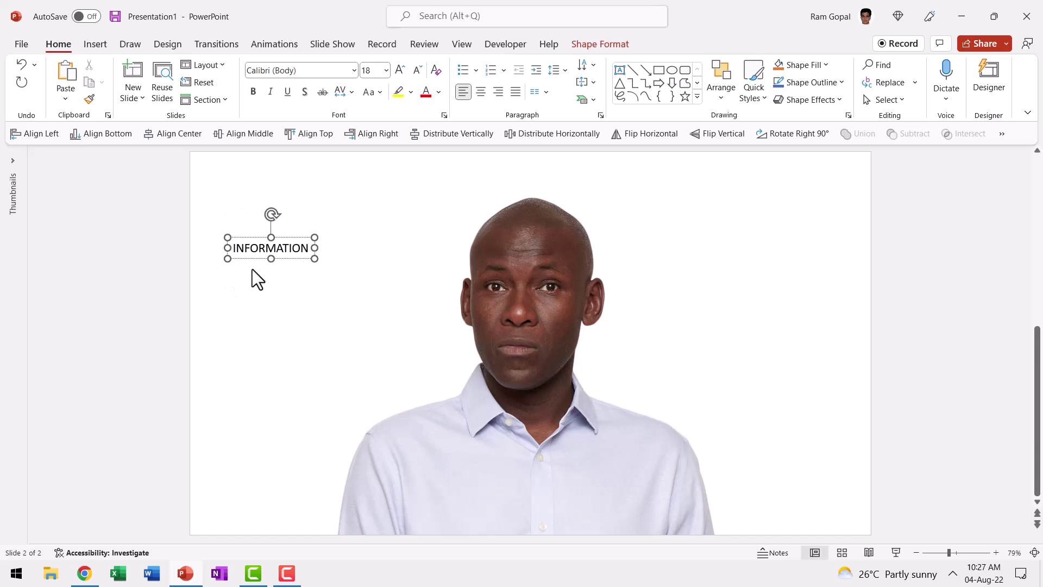
# Set INFORMATION to Tw Cen MT Condensed Extra Bold and enlarge it to size 60.
pyautogui.click(279, 237)
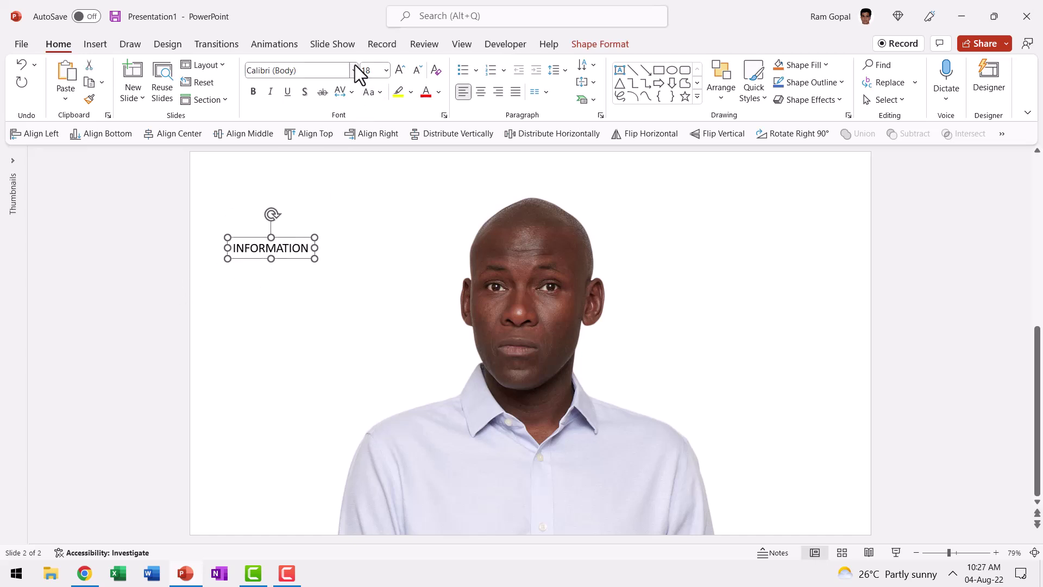
pyautogui.click(354, 67)
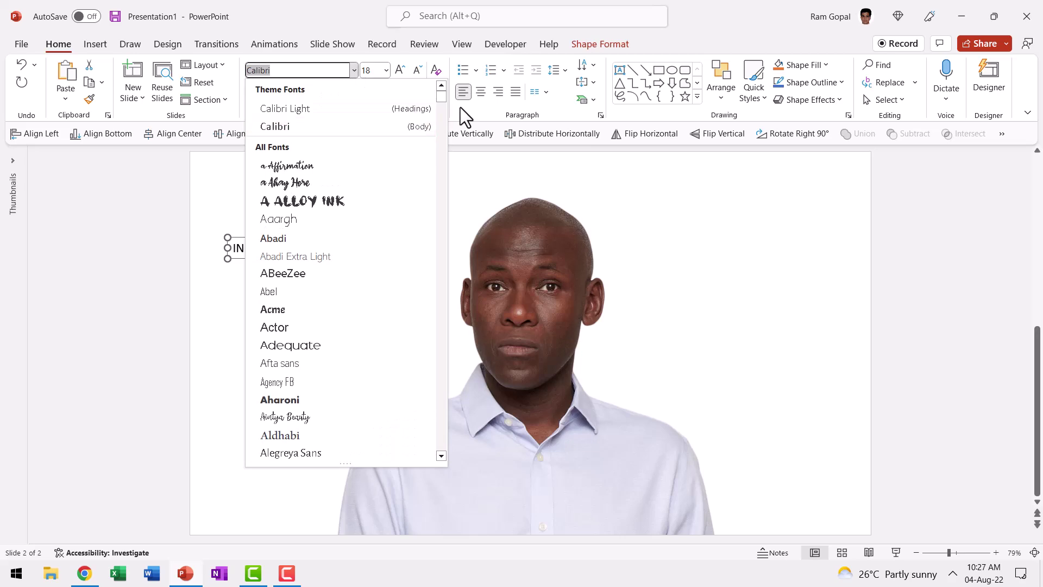
pyautogui.moveTo(441, 96); pyautogui.dragTo(439, 428)
pyautogui.click(378, 200)
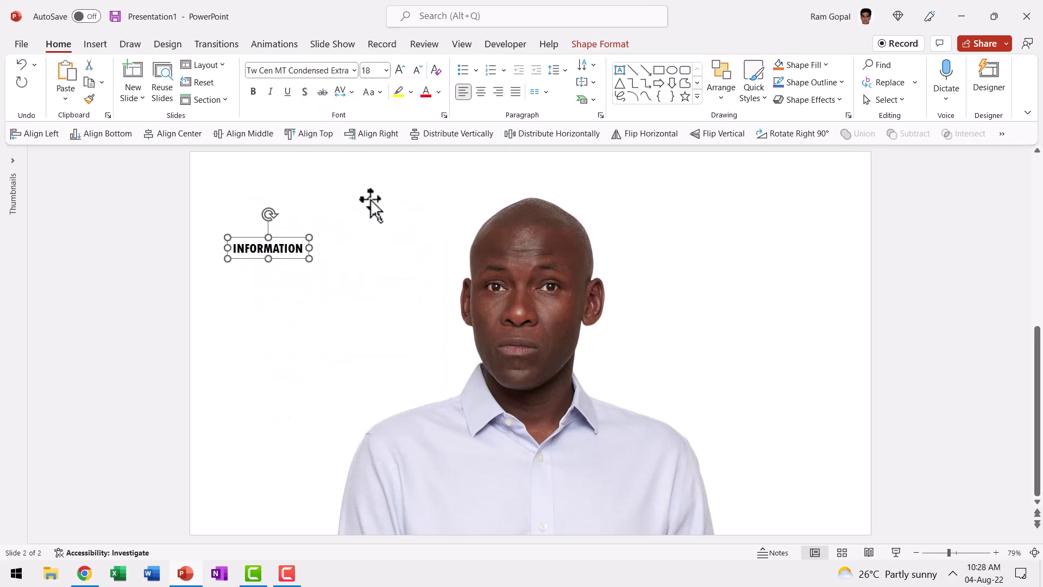
pyautogui.click(399, 70)
pyautogui.click(399, 71)
pyautogui.click(399, 71)
pyautogui.click(399, 71)
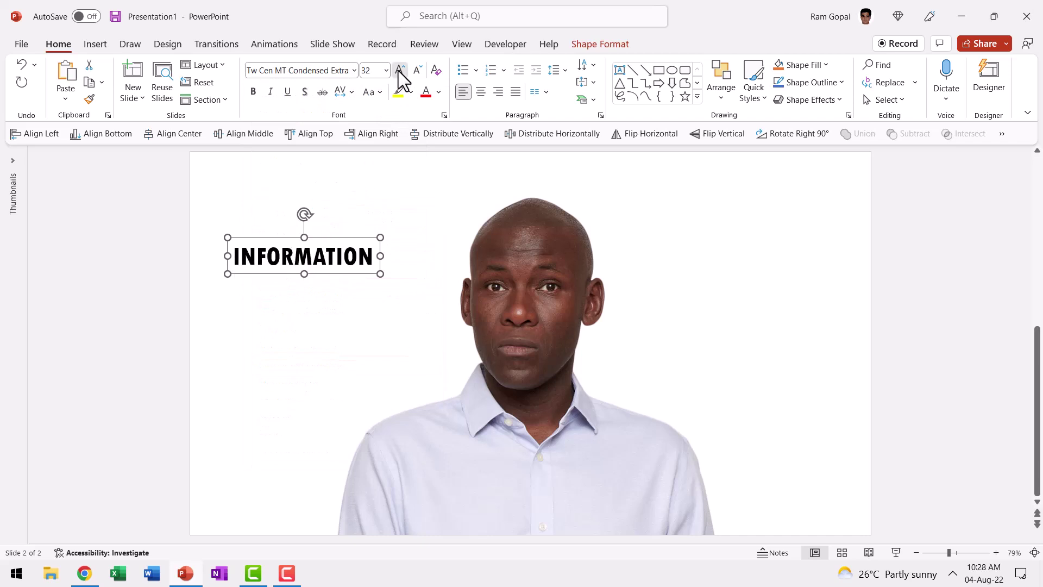
pyautogui.click(399, 71)
pyautogui.click(399, 71)
pyautogui.click(399, 71)
pyautogui.click(398, 71)
pyautogui.click(399, 71)
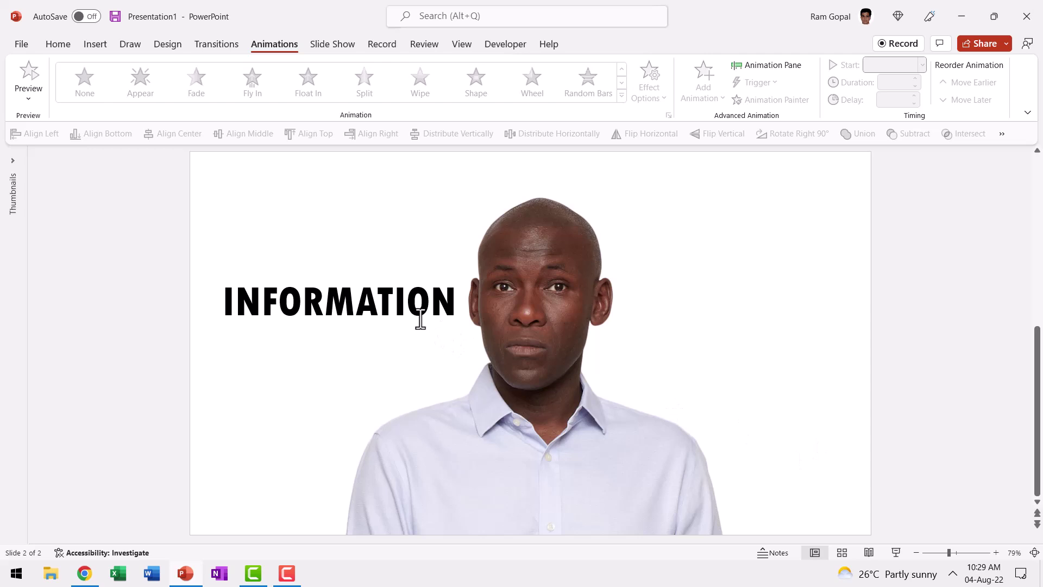
# Apply a Fly In entrance from the left to the INFORMATION text box.
pyautogui.click(391, 300)
pyautogui.click(376, 272)
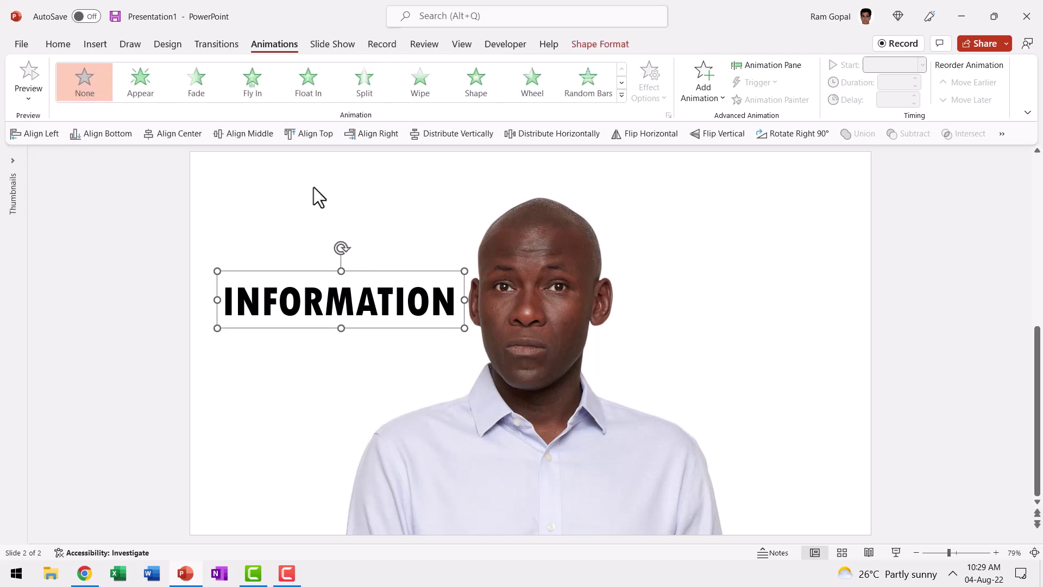
pyautogui.click(249, 90)
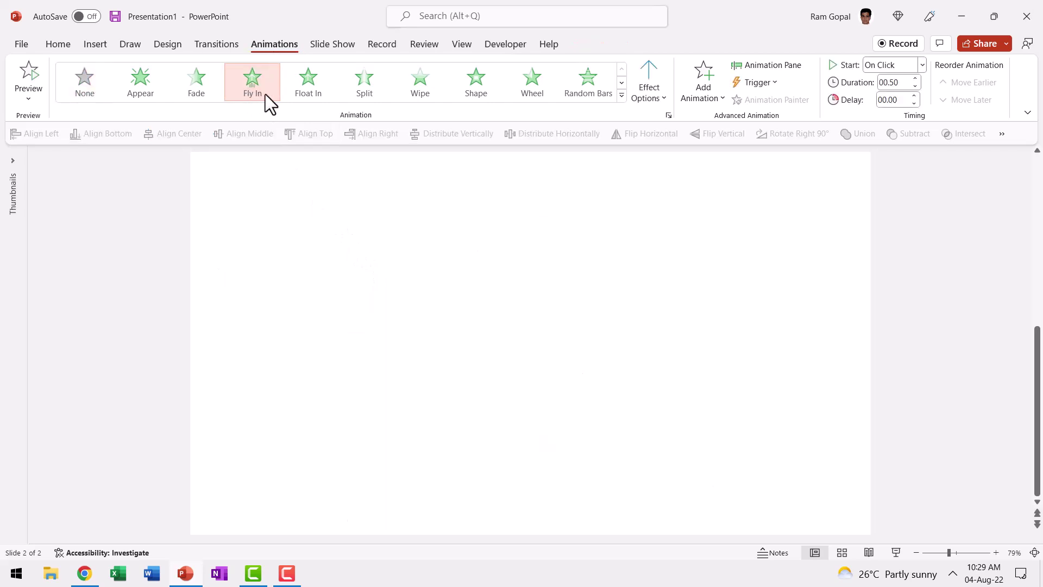
pyautogui.click(658, 88)
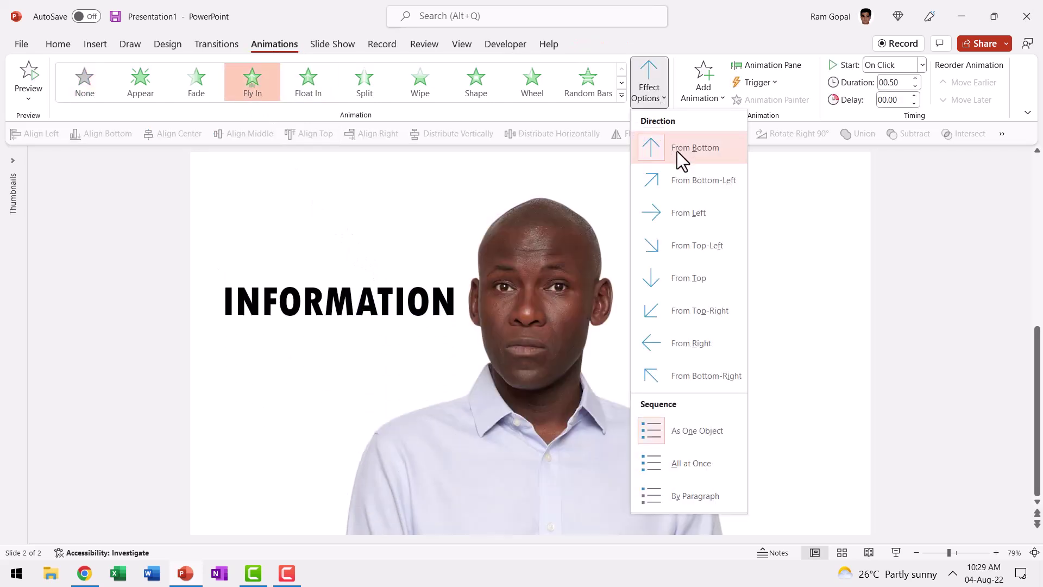
pyautogui.click(691, 218)
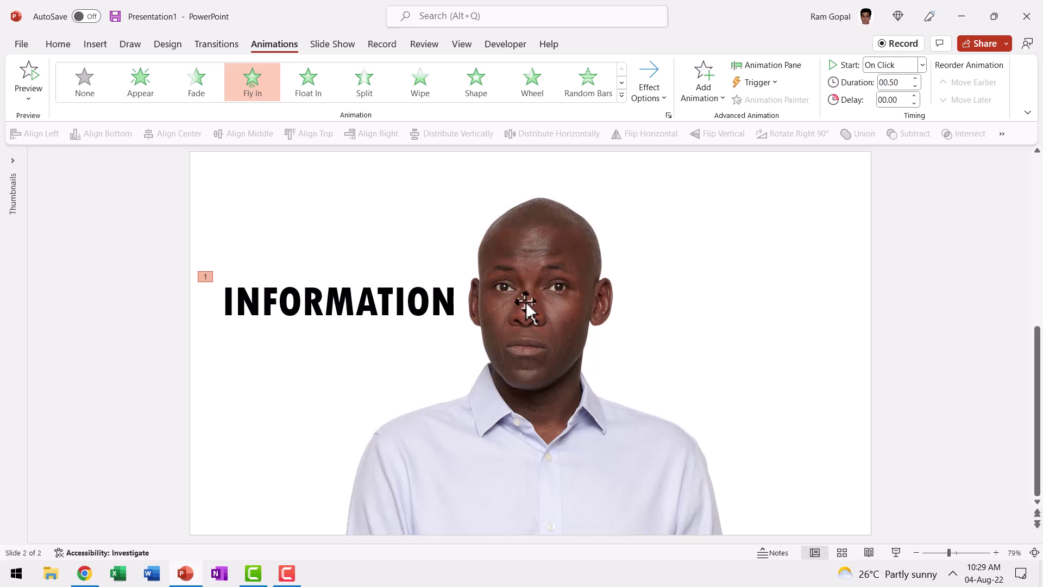
# Add a Peek Out exit effect to INFORMATION with direction To Right.
pyautogui.click(394, 313)
pyautogui.click(407, 271)
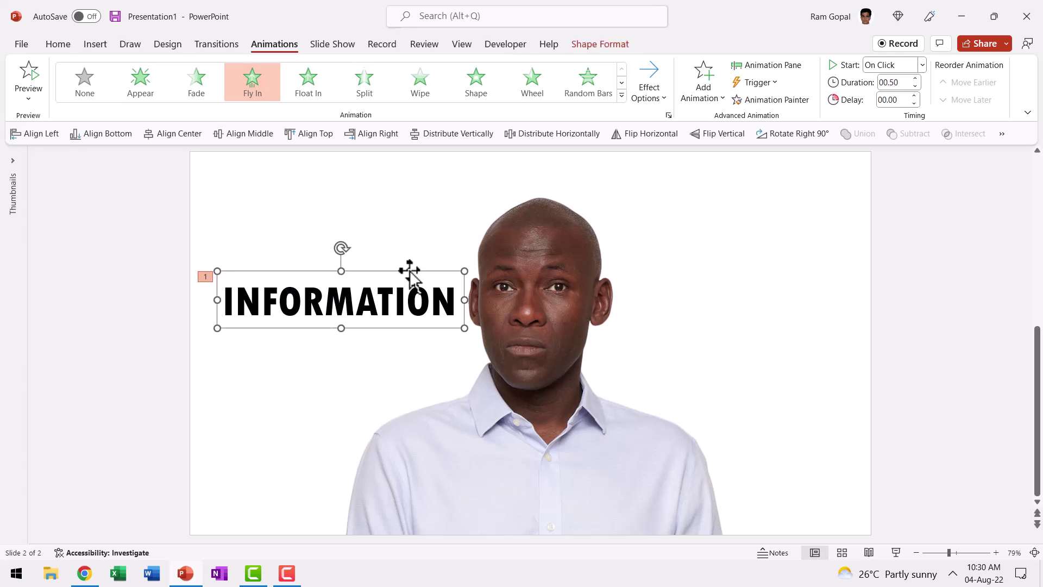
pyautogui.click(704, 96)
pyautogui.scroll(-5, 799, 261)
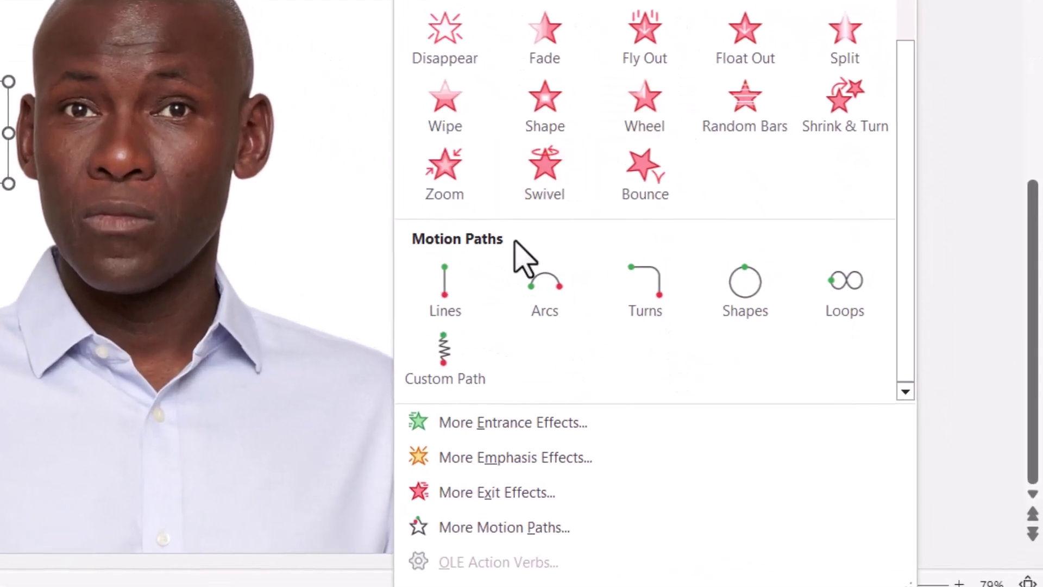
pyautogui.click(485, 494)
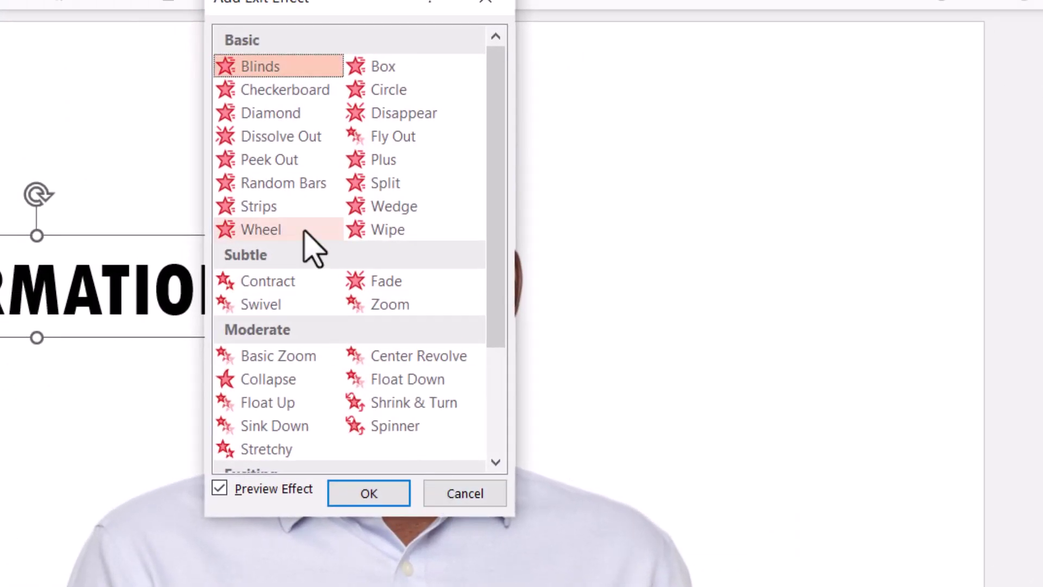
pyautogui.click(286, 165)
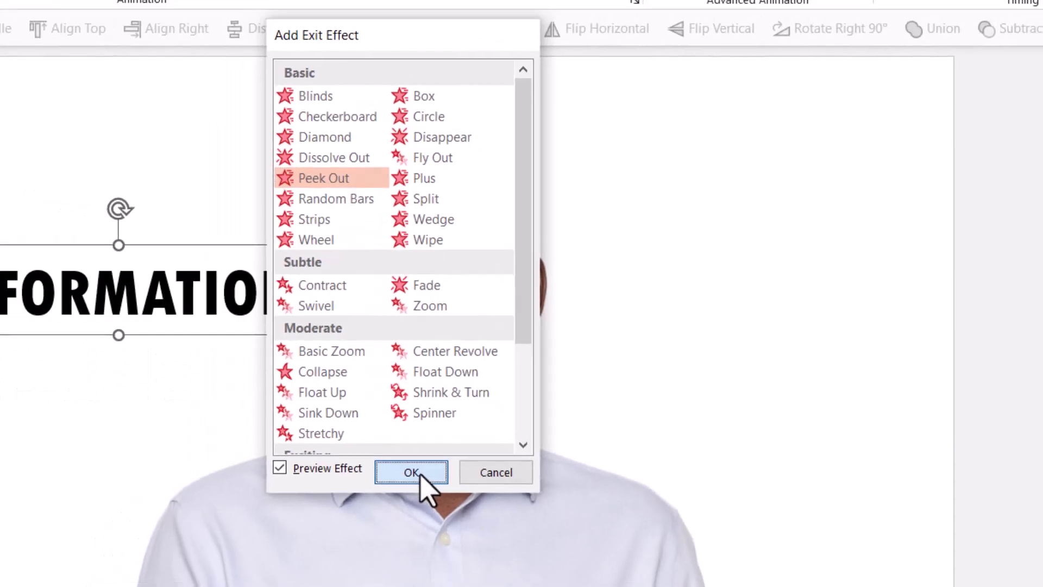
pyautogui.click(378, 494)
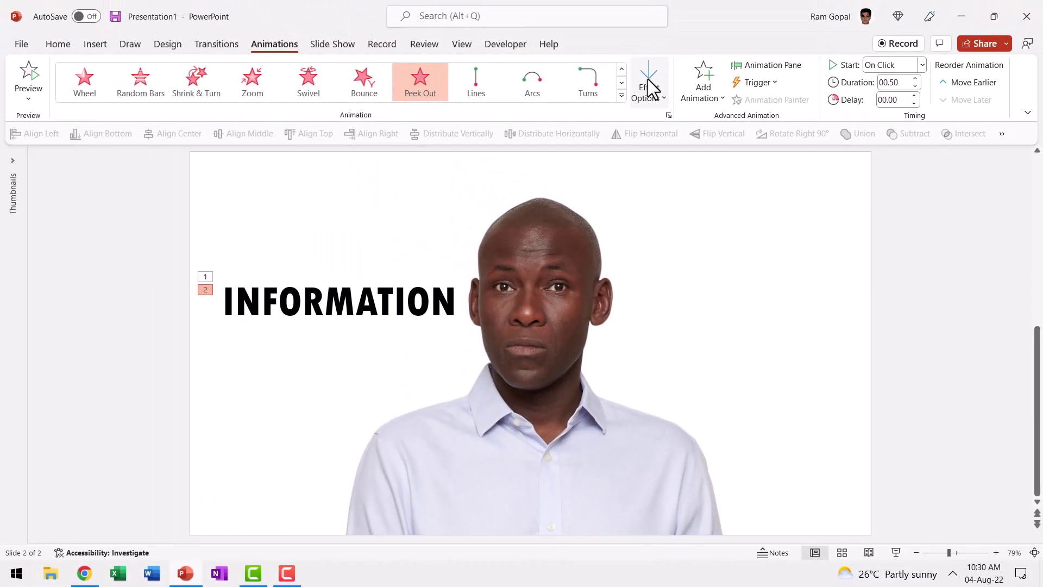
pyautogui.click(649, 89)
pyautogui.click(698, 220)
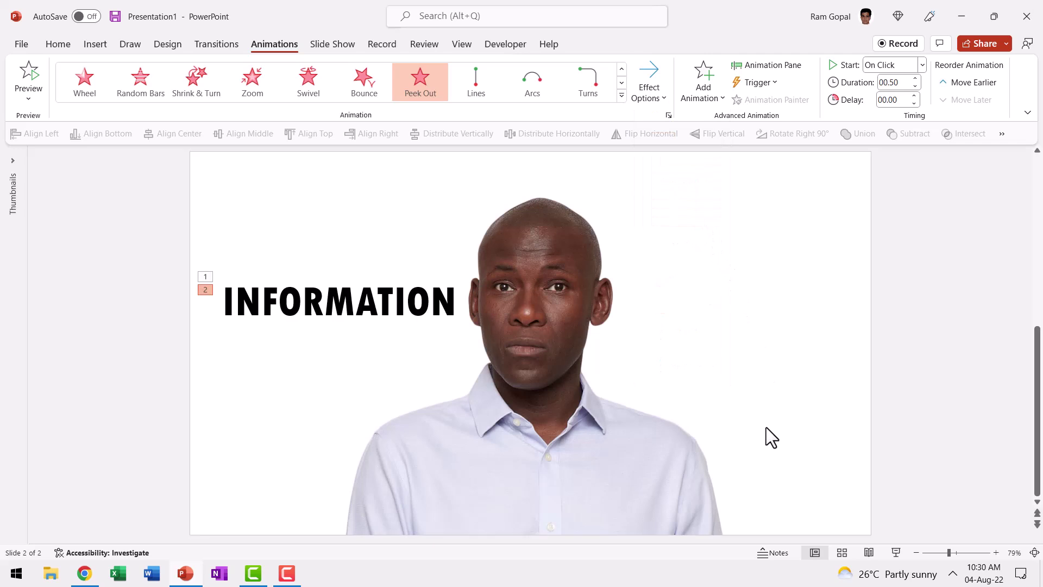
# Show the Animation Pane and send the INFORMATION text box behind the man's photo.
pyautogui.click(778, 63)
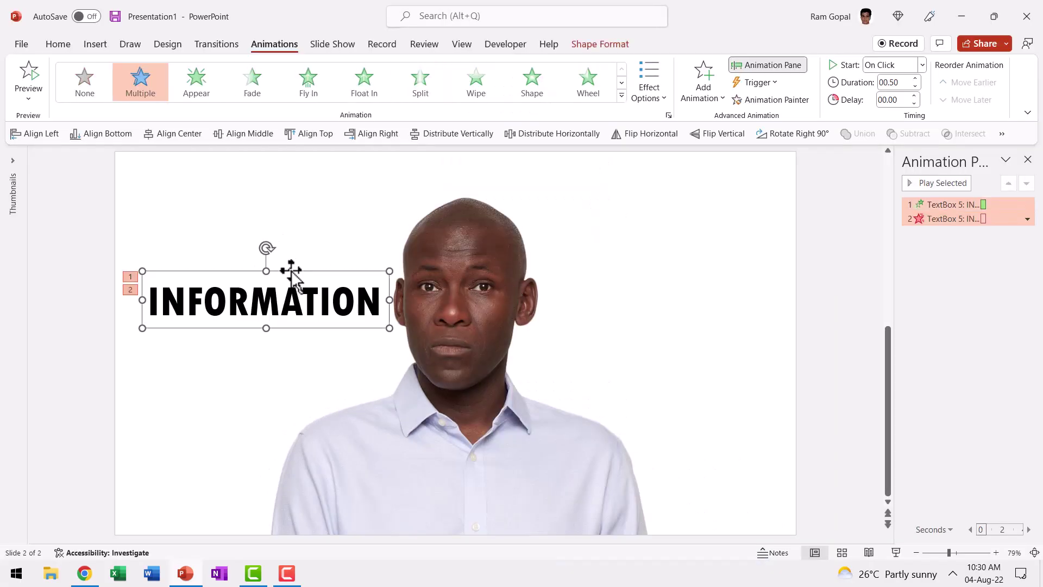
pyautogui.rightClick(292, 277)
pyautogui.click(357, 319)
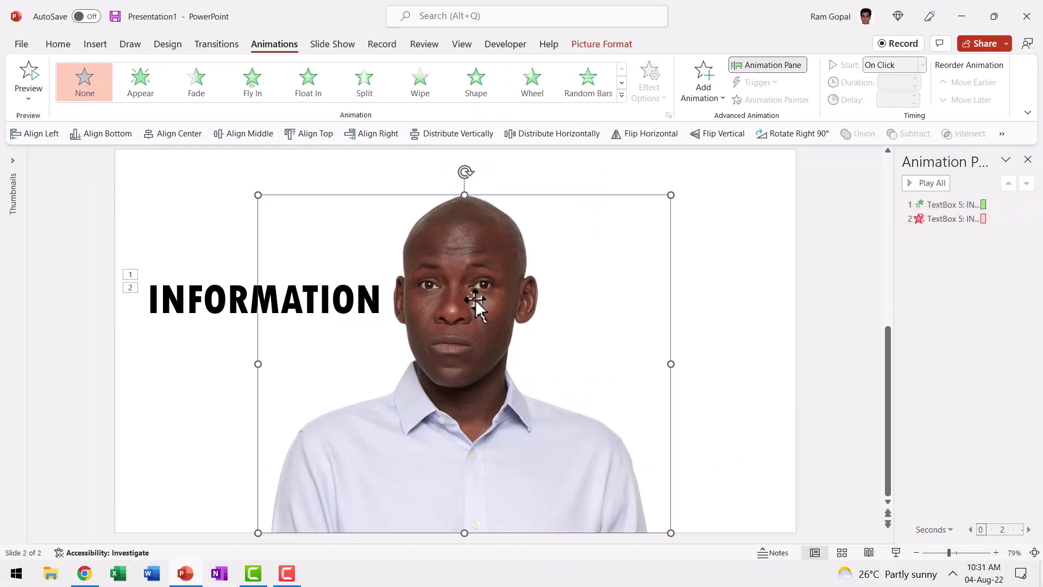
# Duplicate the man's photo, align the copy over the original, and crop its left side to his head.
pyautogui.hotkey('ctrl', 'd')
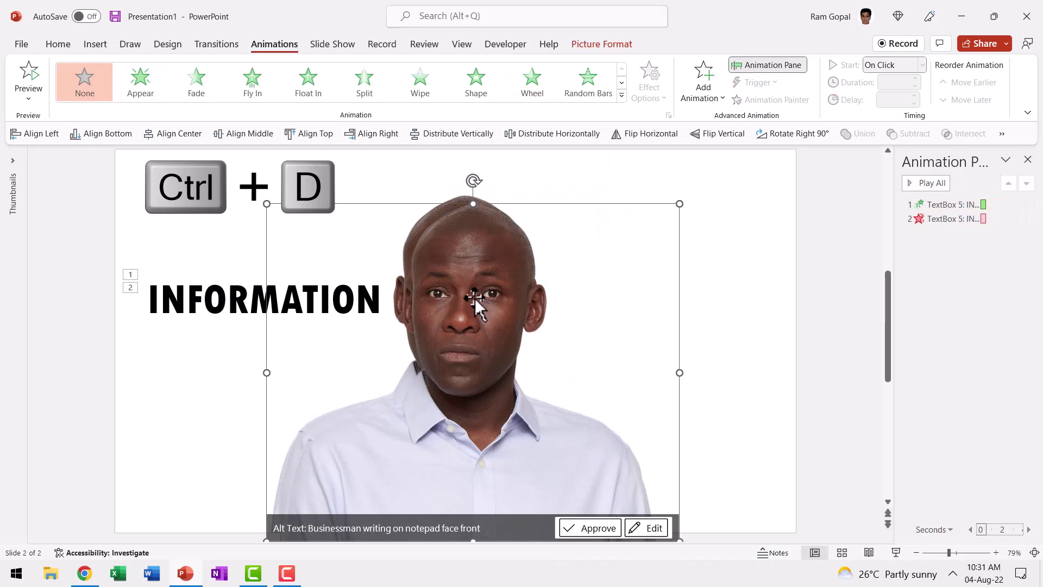
pyautogui.moveTo(475, 297); pyautogui.dragTo(466, 289)
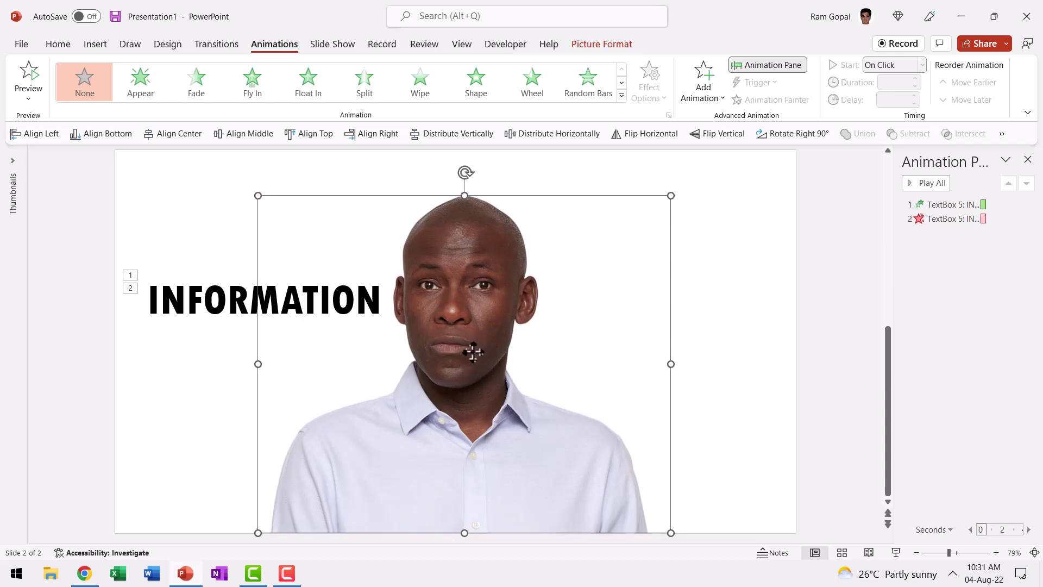
pyautogui.click(600, 44)
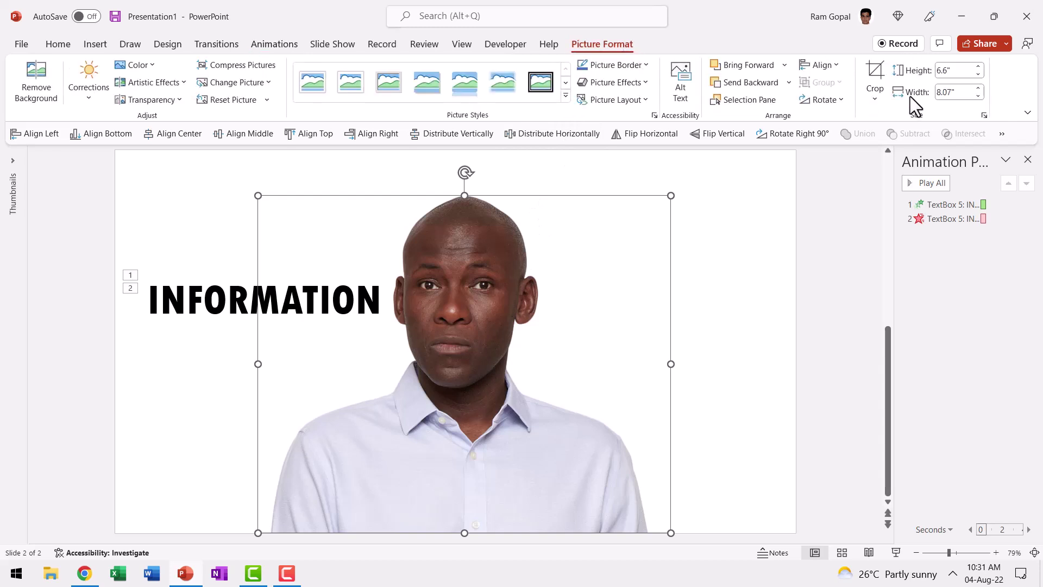
pyautogui.click(875, 79)
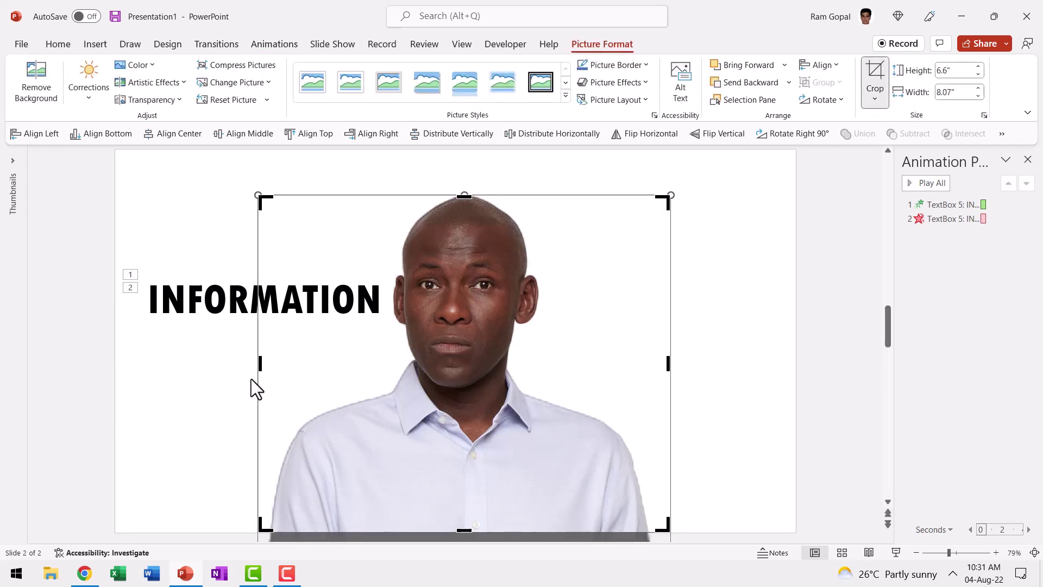
pyautogui.moveTo(258, 365); pyautogui.dragTo(403, 386)
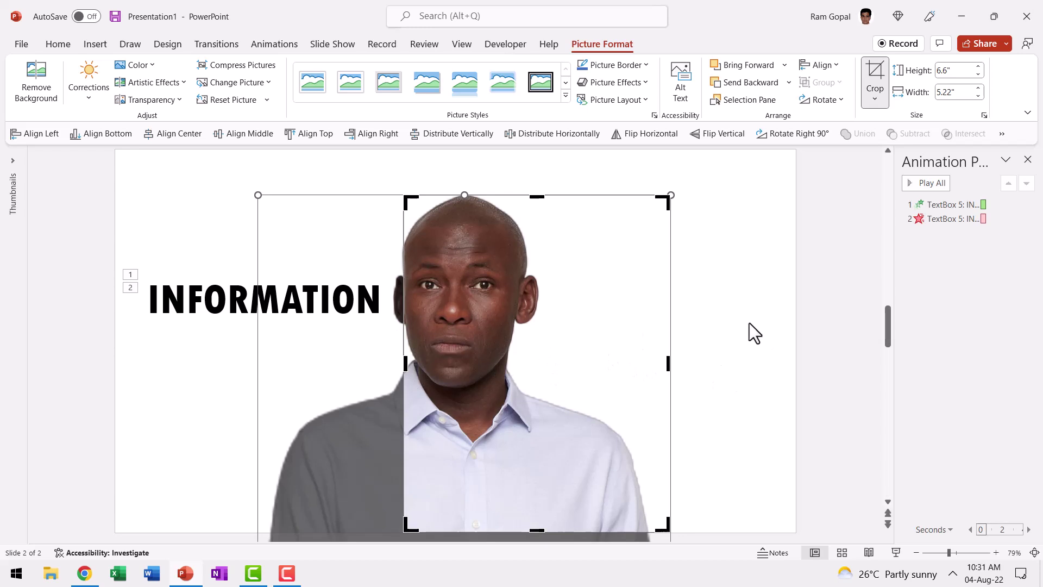
pyautogui.hotkey('ctrl', 'z')
# Send the full photo to the back and bring the cropped head copy to the front.
pyautogui.rightClick(292, 473)
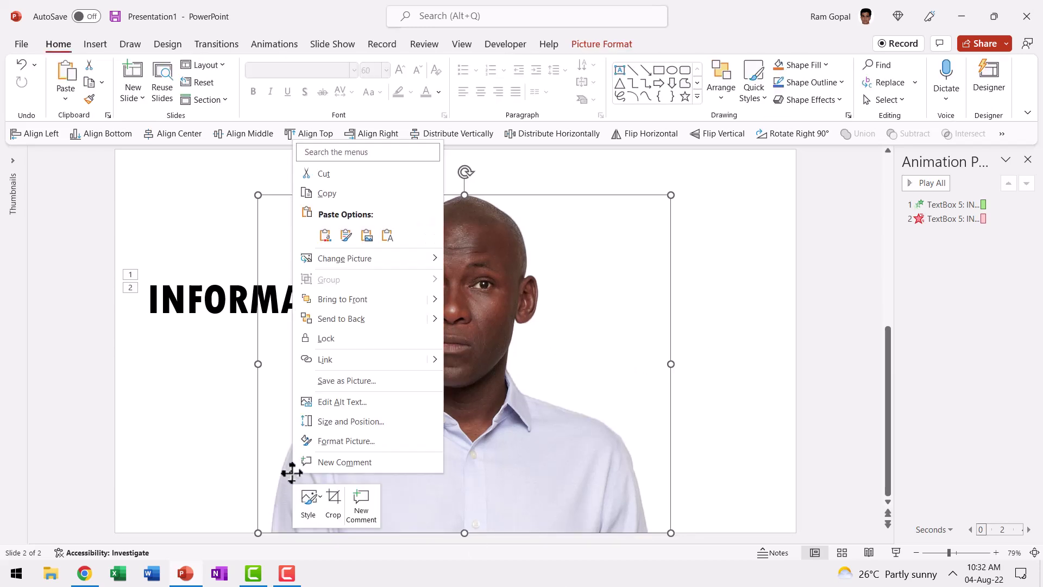
pyautogui.click(341, 319)
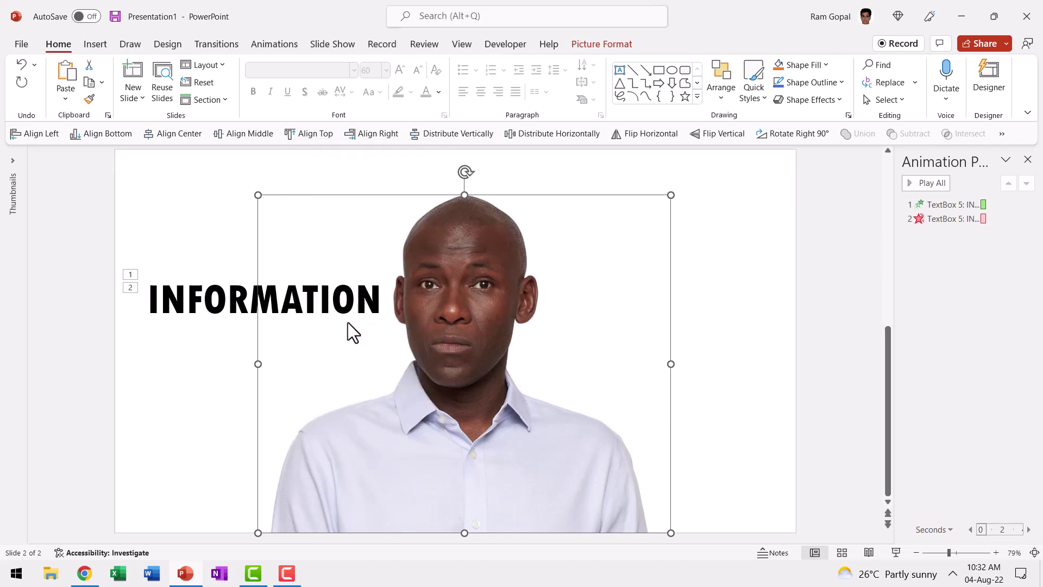
pyautogui.click(485, 276)
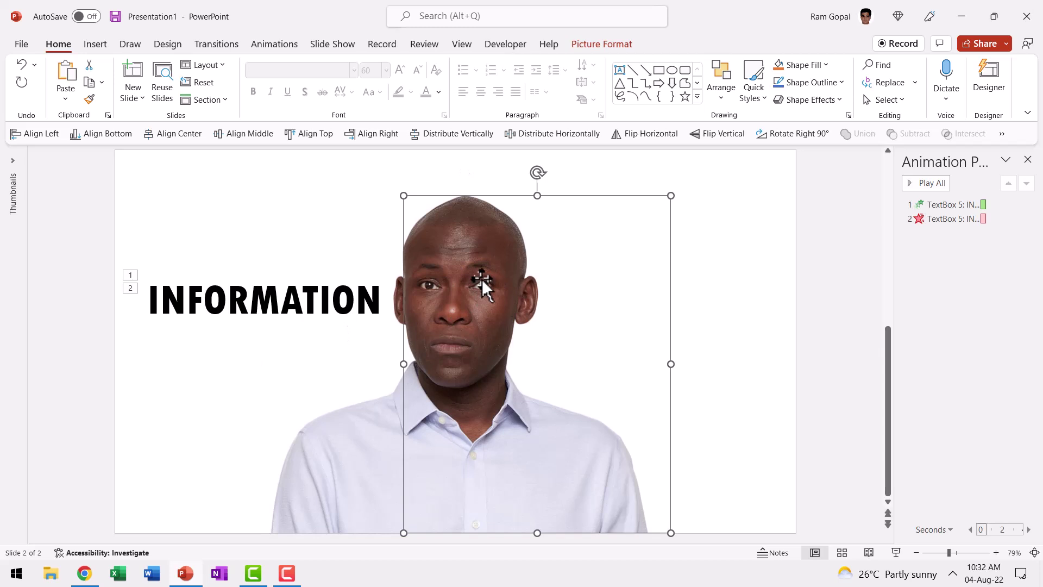
pyautogui.rightClick(481, 279)
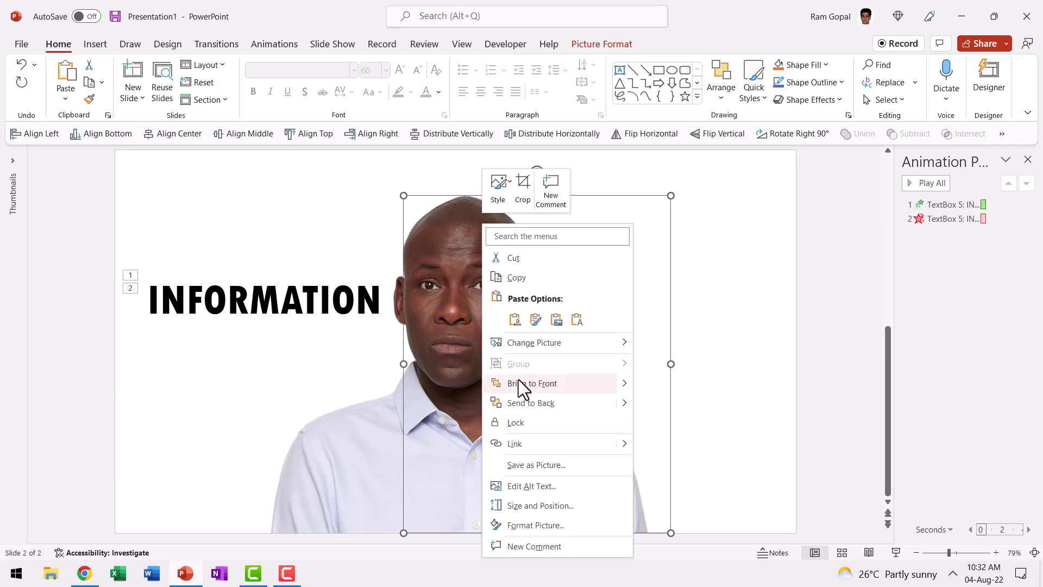
pyautogui.click(520, 382)
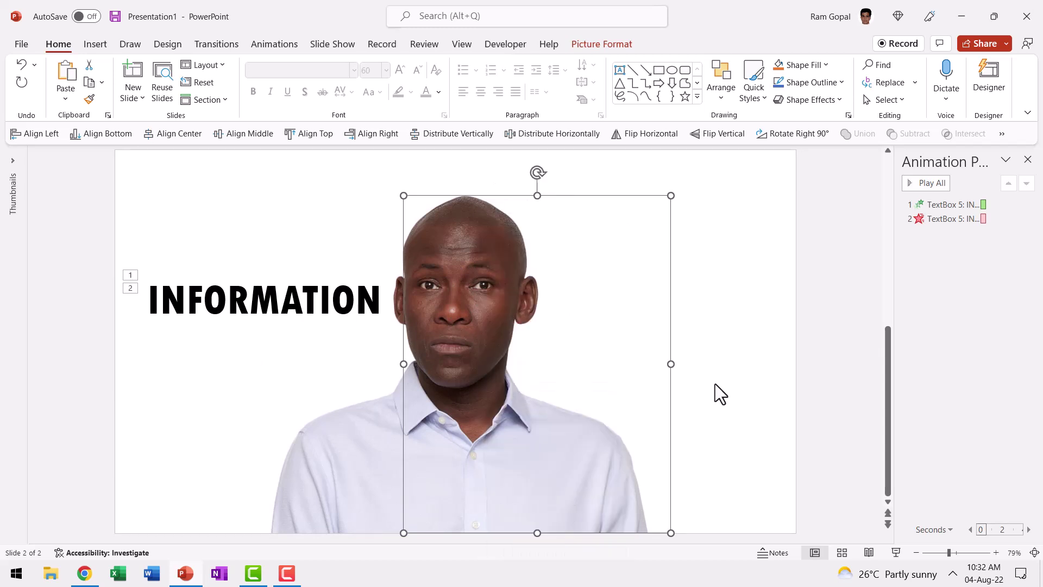
# Run the slide show to check the photo and text layering.
pyautogui.click(752, 396)
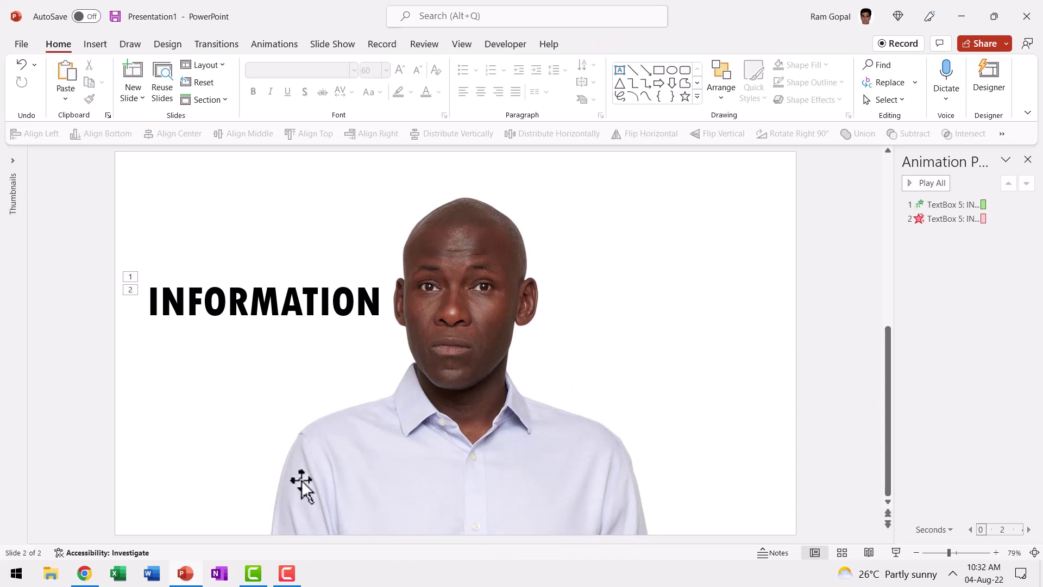
pyautogui.click(464, 297)
pyautogui.click(770, 321)
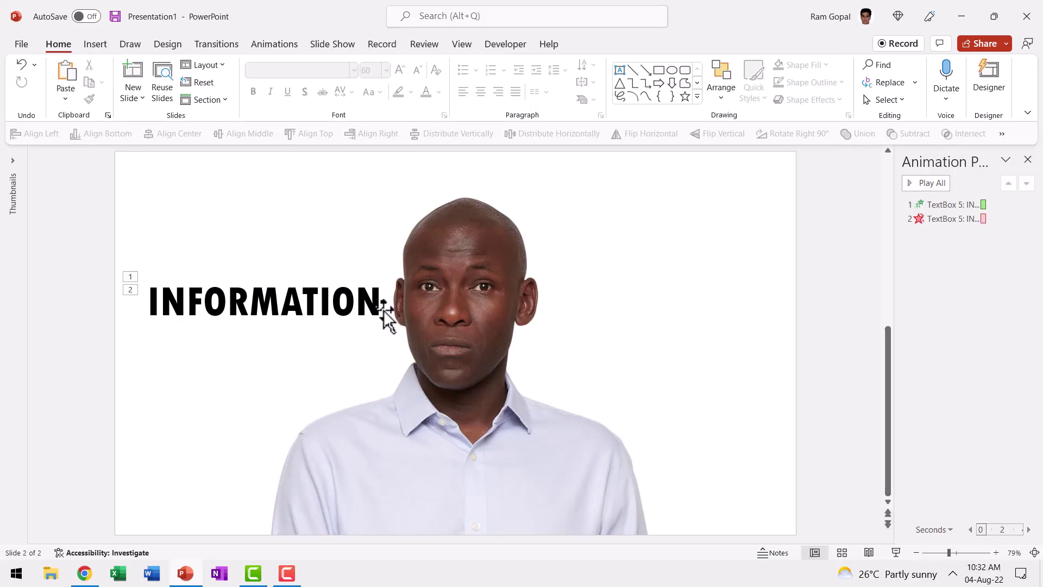
# Set the Peek Out exit animation's duration to 02.00 seconds.
pyautogui.click(941, 220)
pyautogui.click(269, 44)
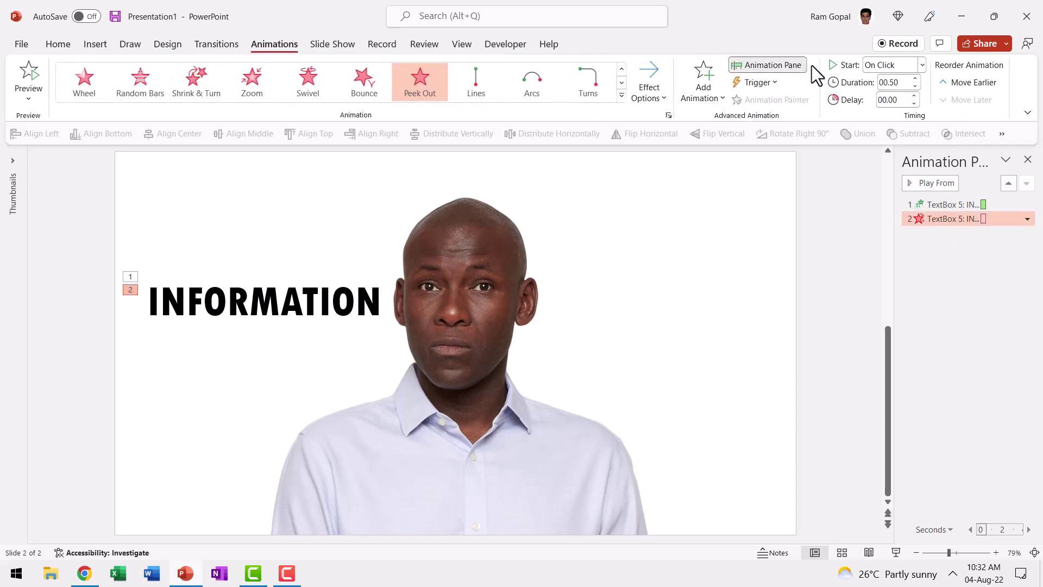
pyautogui.click(915, 79)
pyautogui.click(915, 80)
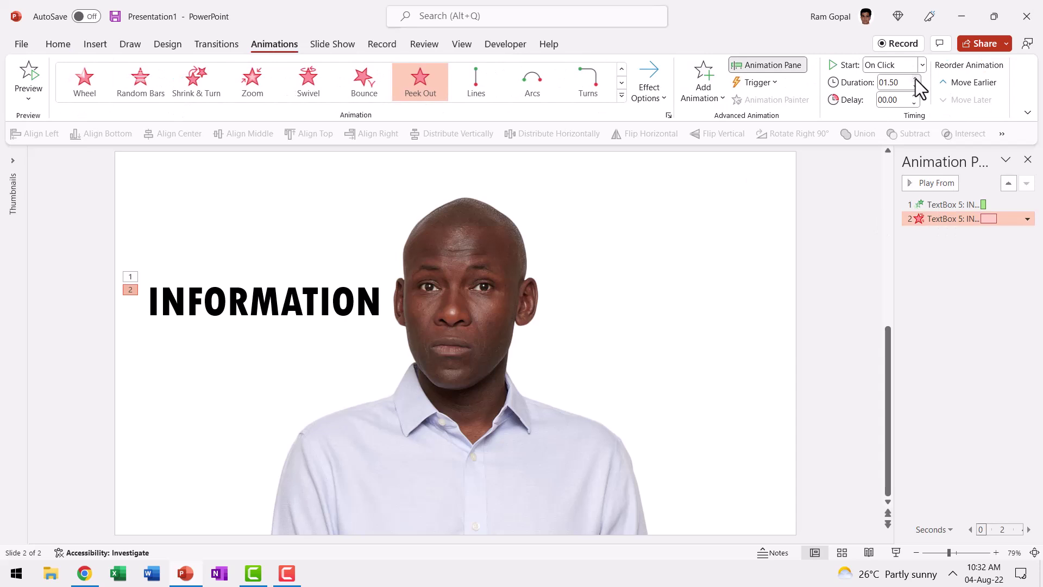
pyautogui.click(915, 80)
pyautogui.click(915, 80)
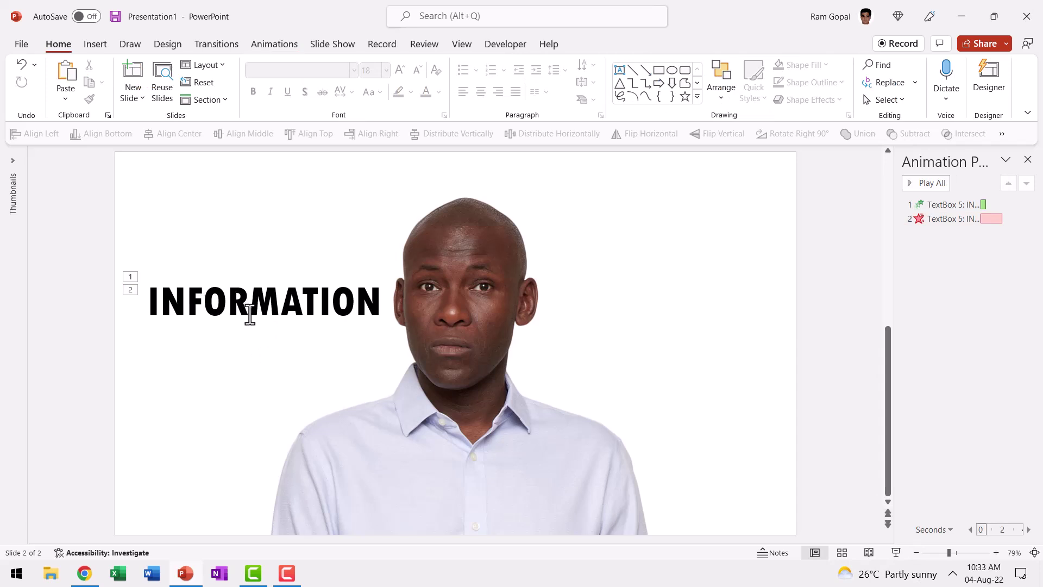
# Add a Grow/Shrink emphasis to INFORMATION with size set to Smaller, 50%.
pyautogui.click(280, 305)
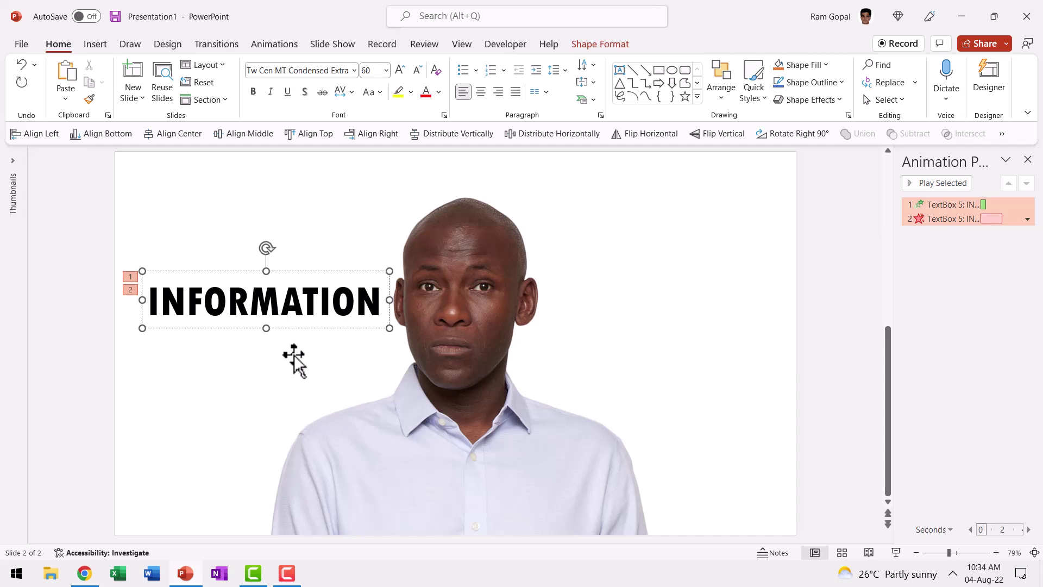
pyautogui.click(306, 271)
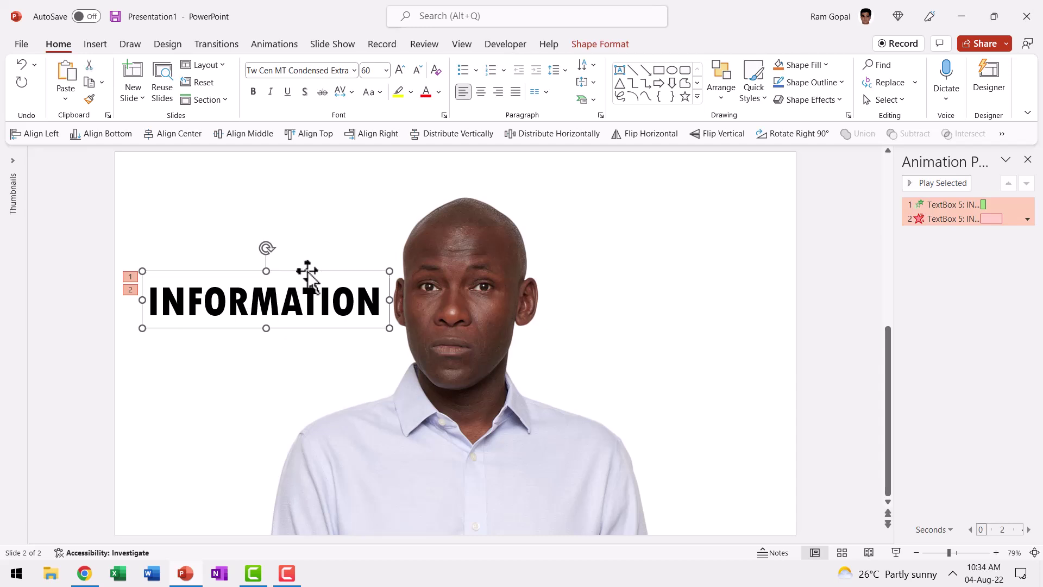
pyautogui.click(288, 45)
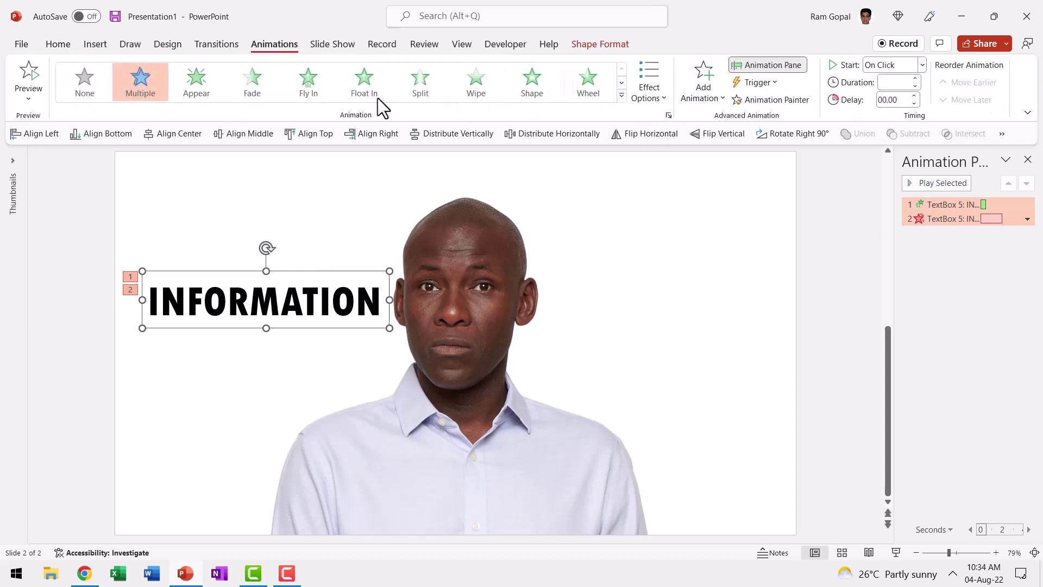
pyautogui.click(704, 93)
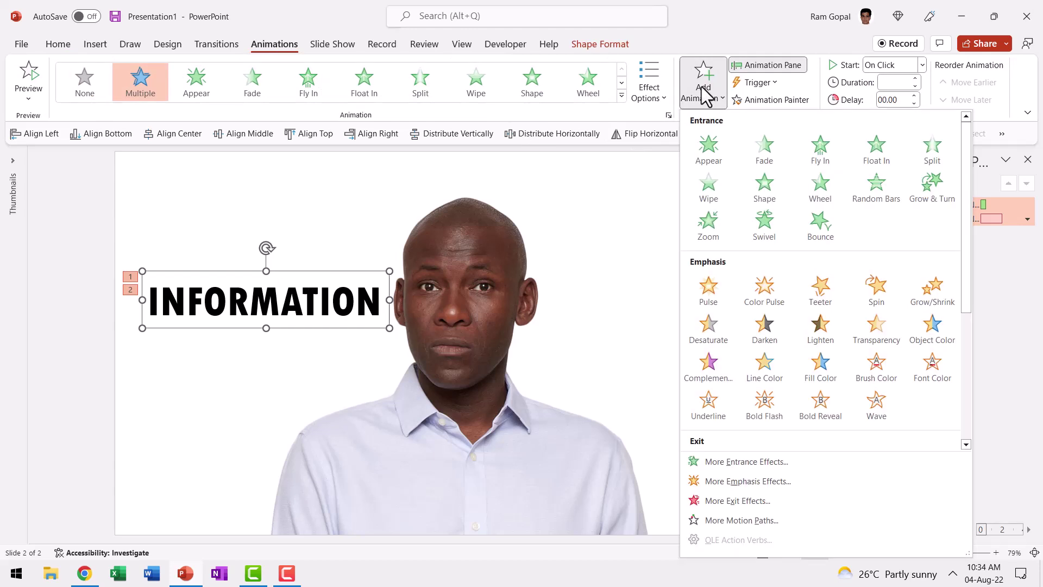
pyautogui.click(933, 296)
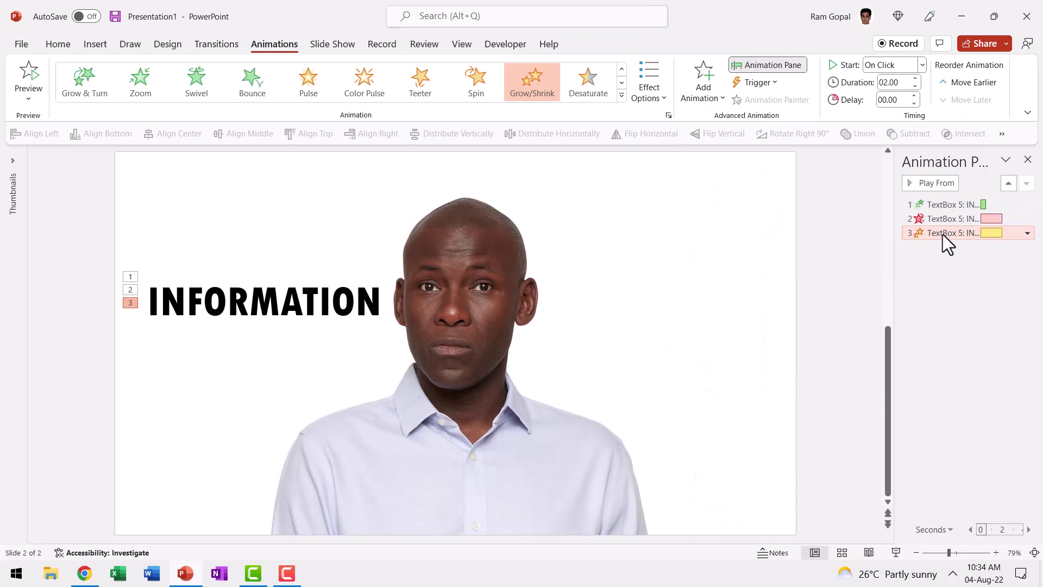
pyautogui.click(1027, 233)
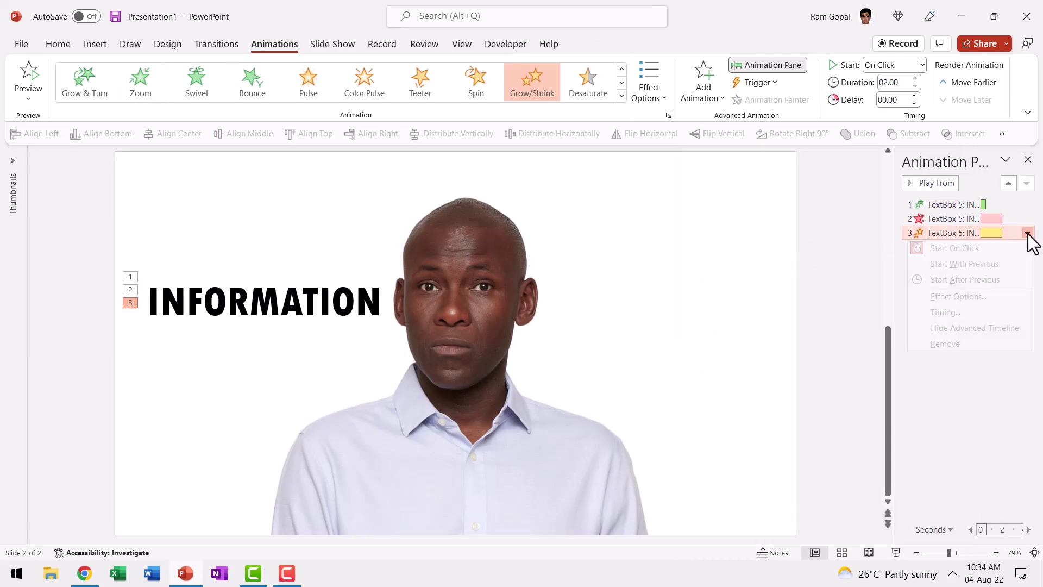
pyautogui.click(979, 297)
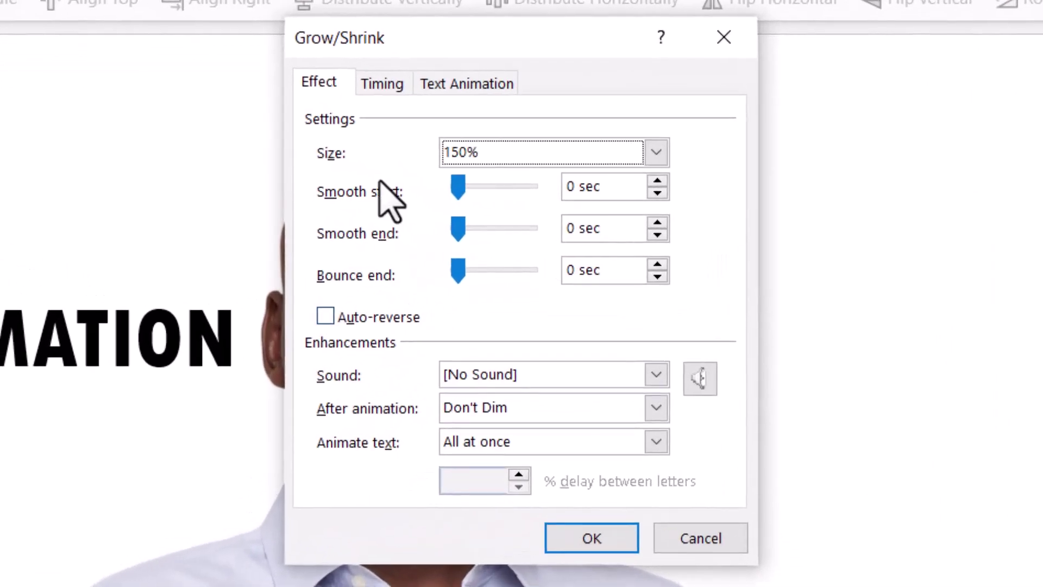
pyautogui.click(542, 146)
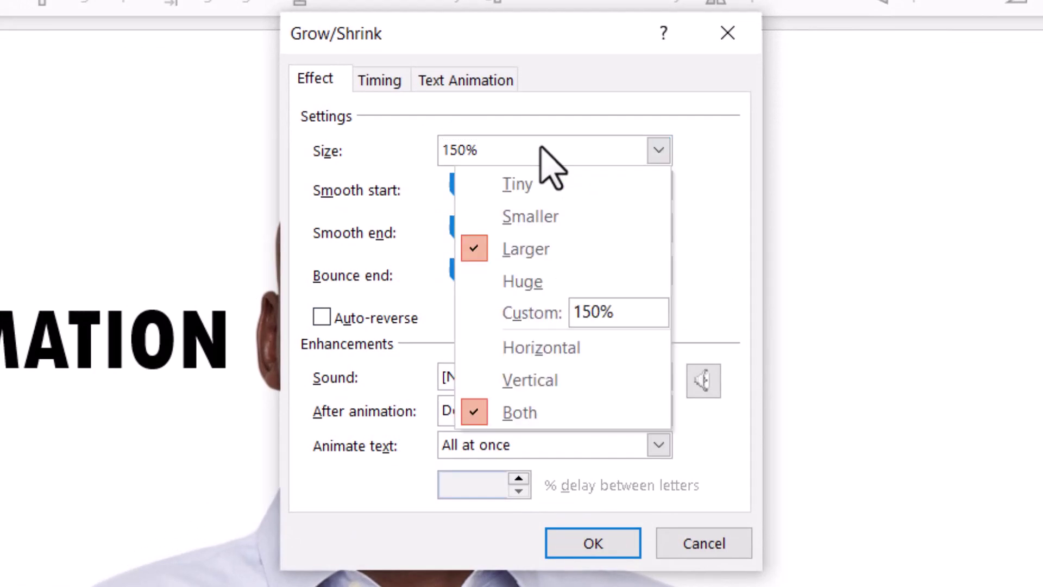
pyautogui.click(537, 216)
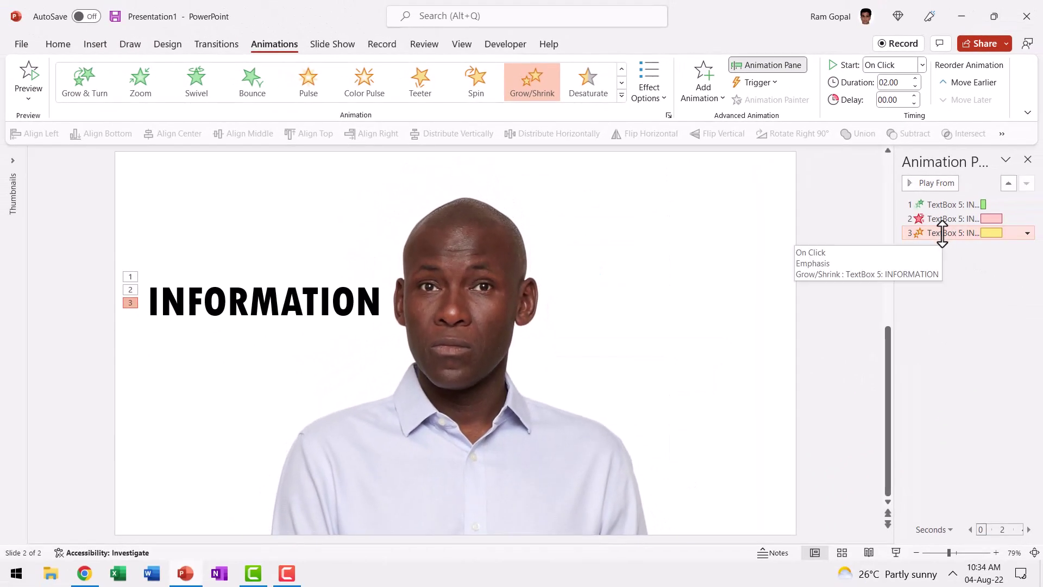
# Make the shrink start With Previous, then preview the slide show.
pyautogui.click(897, 63)
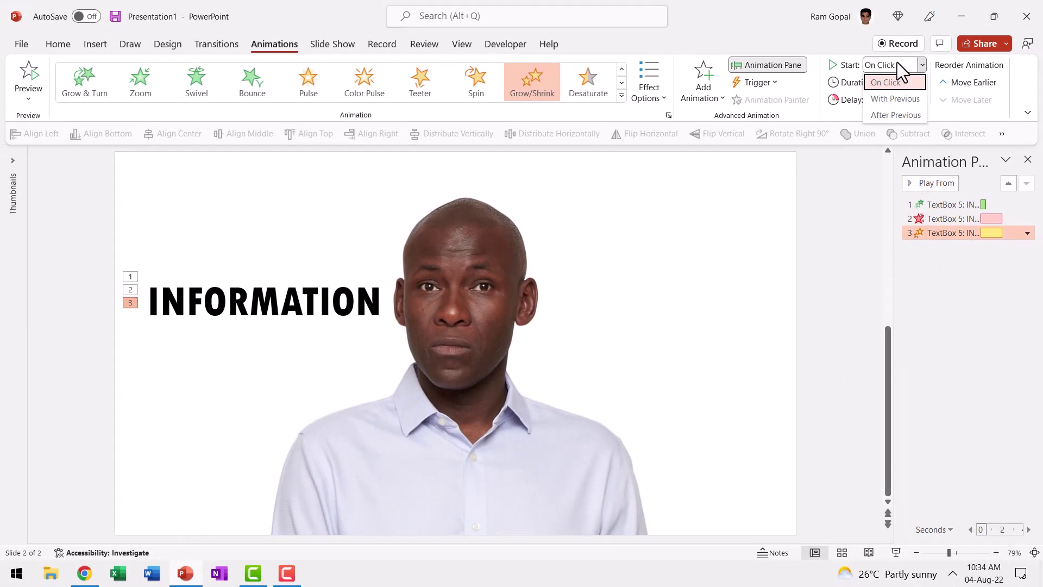
pyautogui.click(897, 98)
pyautogui.click(854, 317)
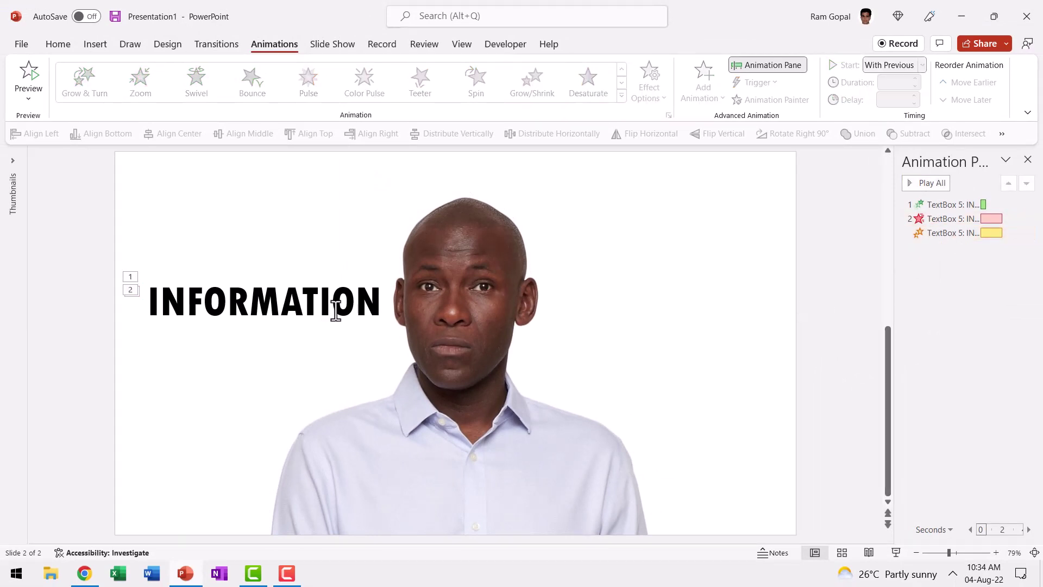
pyautogui.click(896, 553)
# Add a text box beside the man's head using Tw Cen MT Condensed Extra Bold.
pyautogui.click(67, 48)
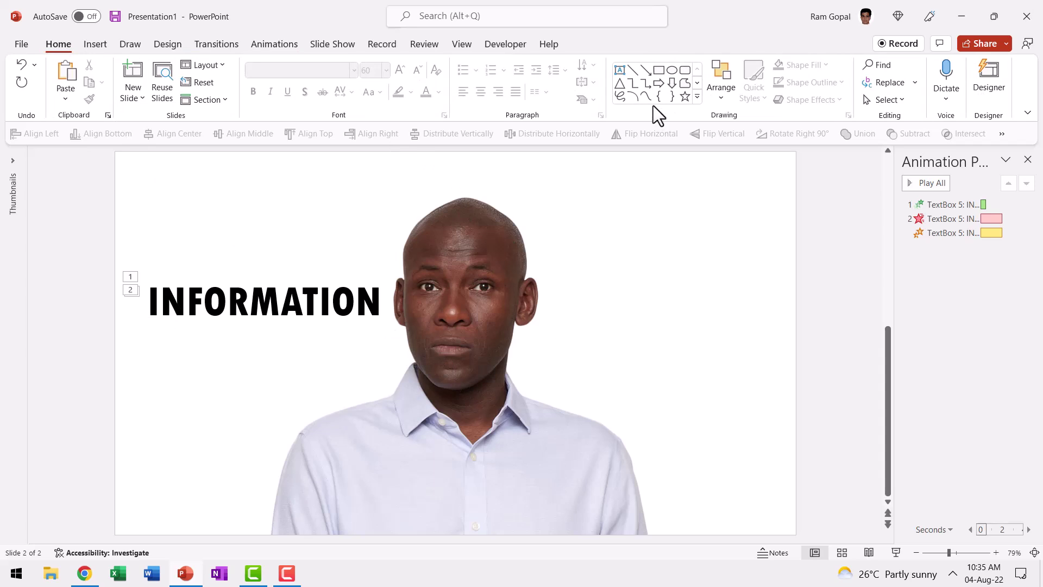
pyautogui.click(620, 70)
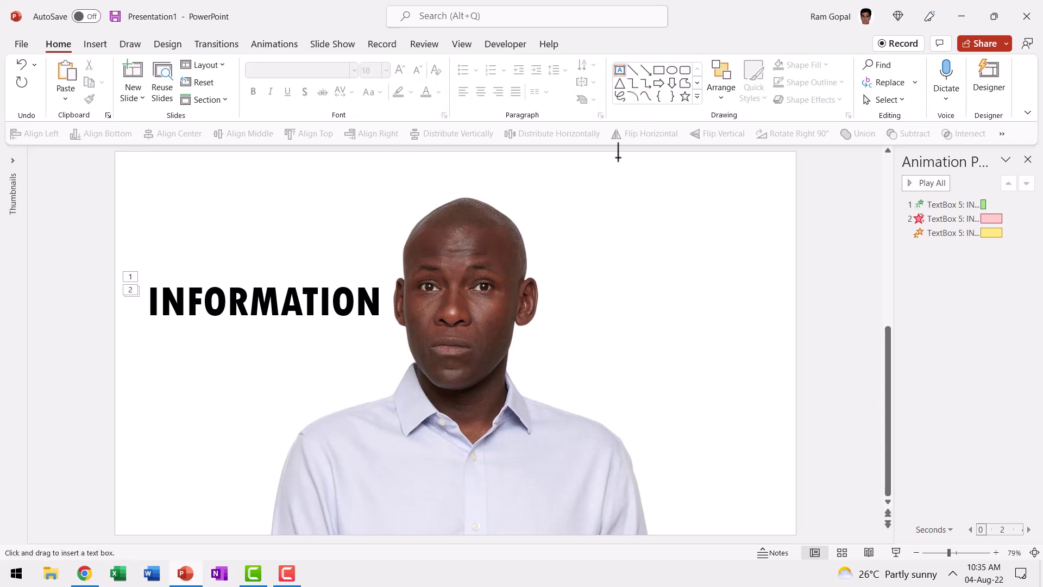
pyautogui.click(602, 253)
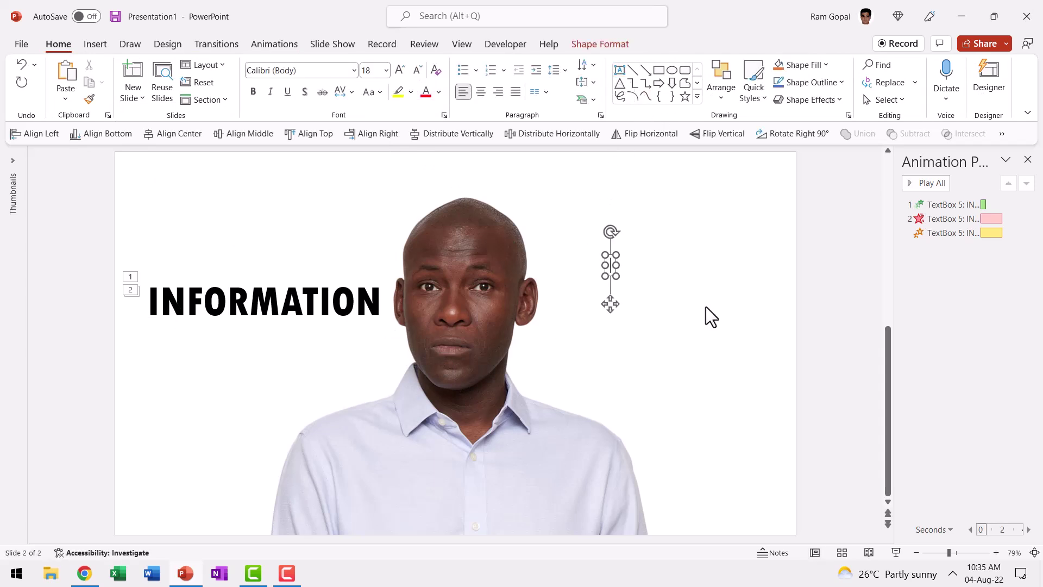
pyautogui.press('Escape')
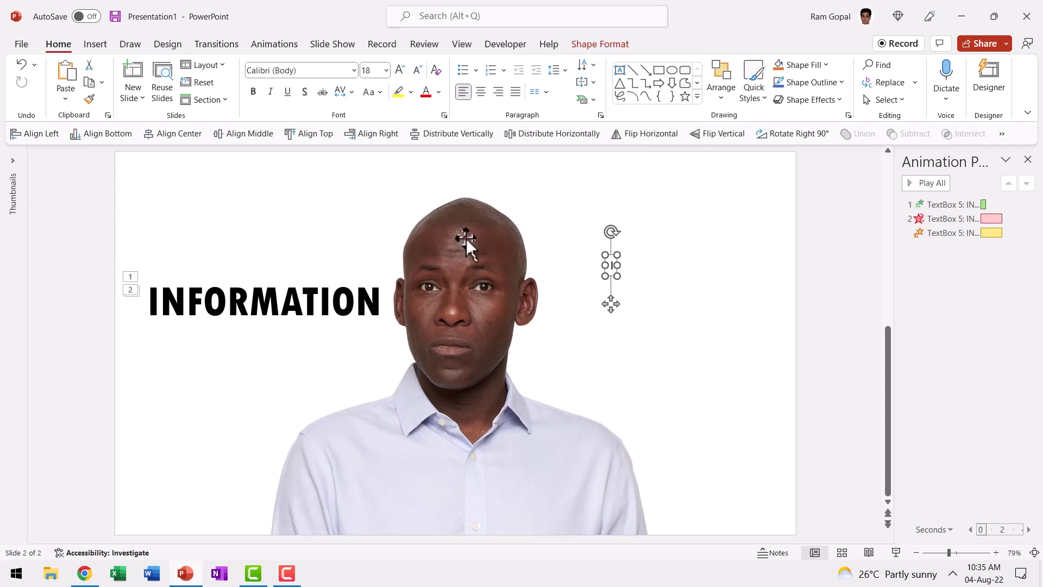
pyautogui.click(354, 71)
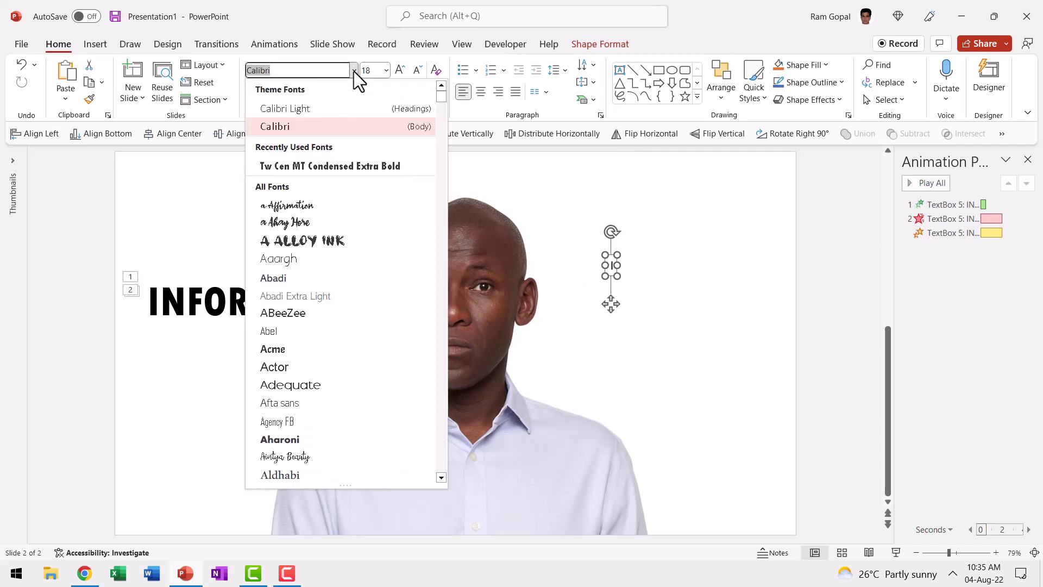
pyautogui.click(336, 165)
# Size the letter's font to 44 pt and widen the text box slightly.
pyautogui.click(399, 71)
pyautogui.click(398, 71)
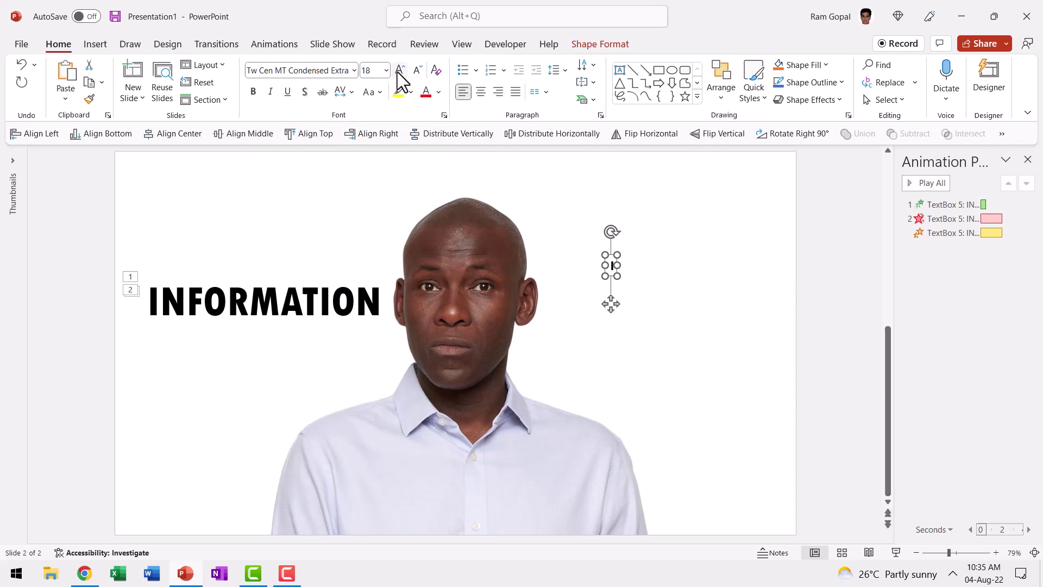
pyautogui.click(399, 71)
pyautogui.click(399, 71)
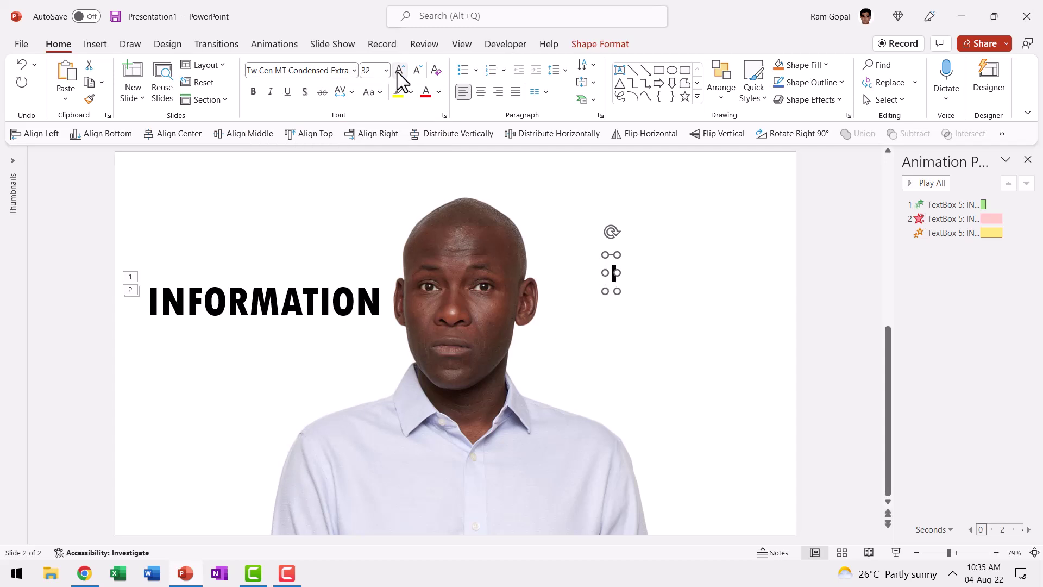
pyautogui.click(400, 70)
pyautogui.click(400, 71)
pyautogui.click(399, 70)
pyautogui.click(399, 71)
pyautogui.click(400, 70)
pyautogui.click(417, 70)
pyautogui.click(417, 70)
pyautogui.click(417, 70)
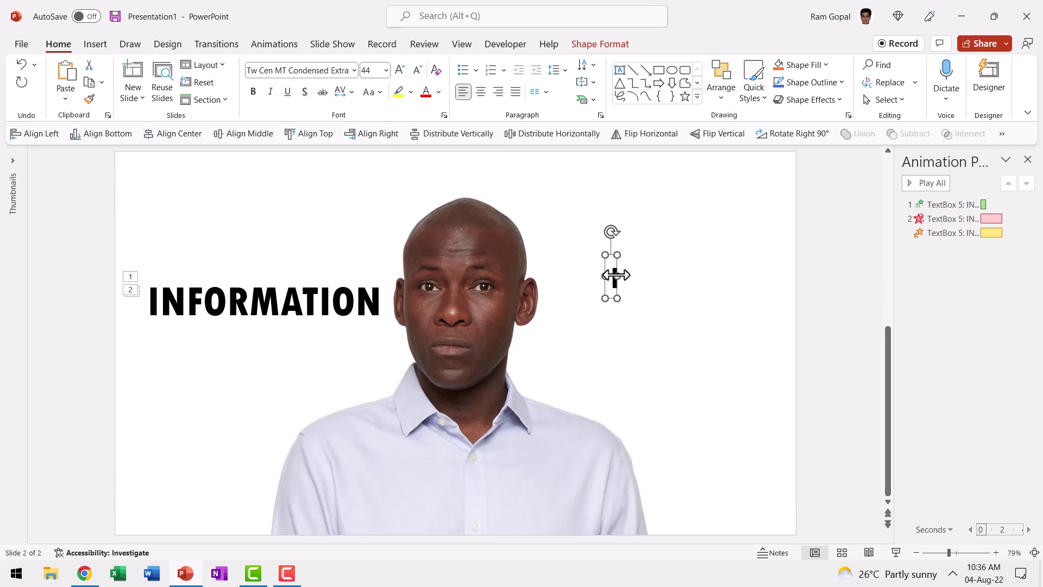
pyautogui.moveTo(618, 276); pyautogui.dragTo(511, 278)
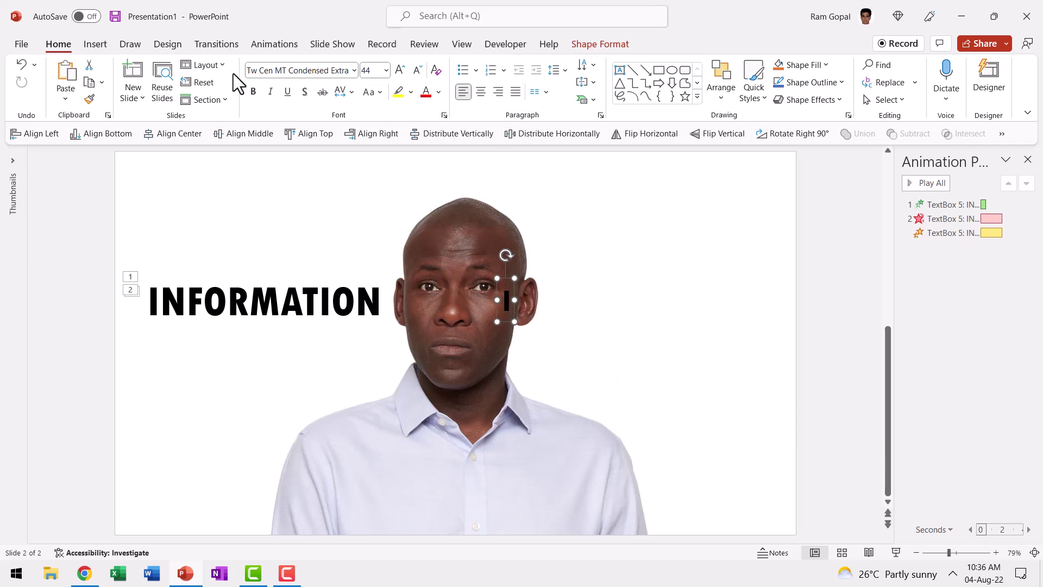
# Draw a custom motion path from the letter I through two bends to the slide's right edge.
pyautogui.click(270, 46)
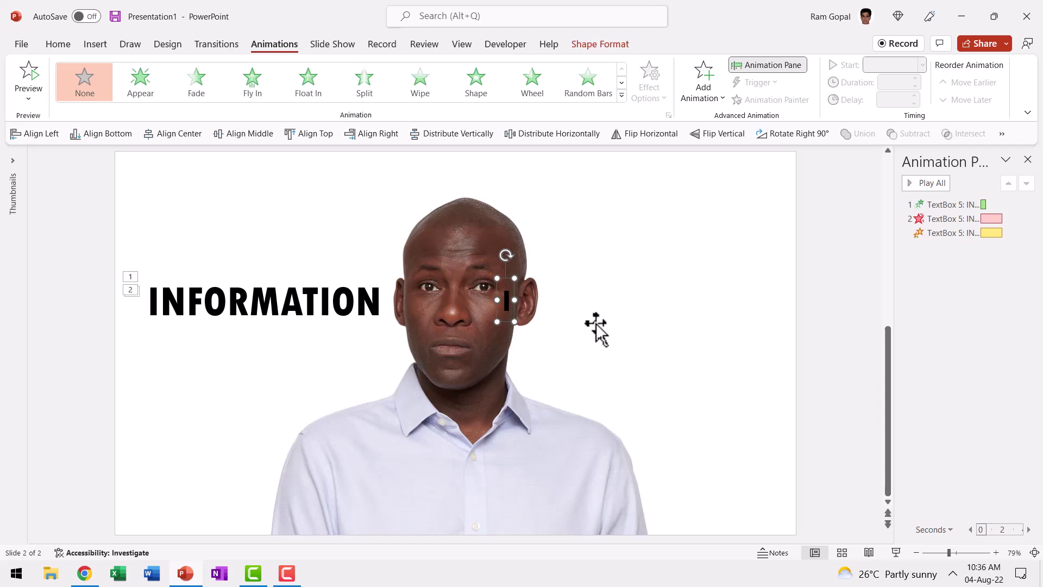
pyautogui.click(620, 95)
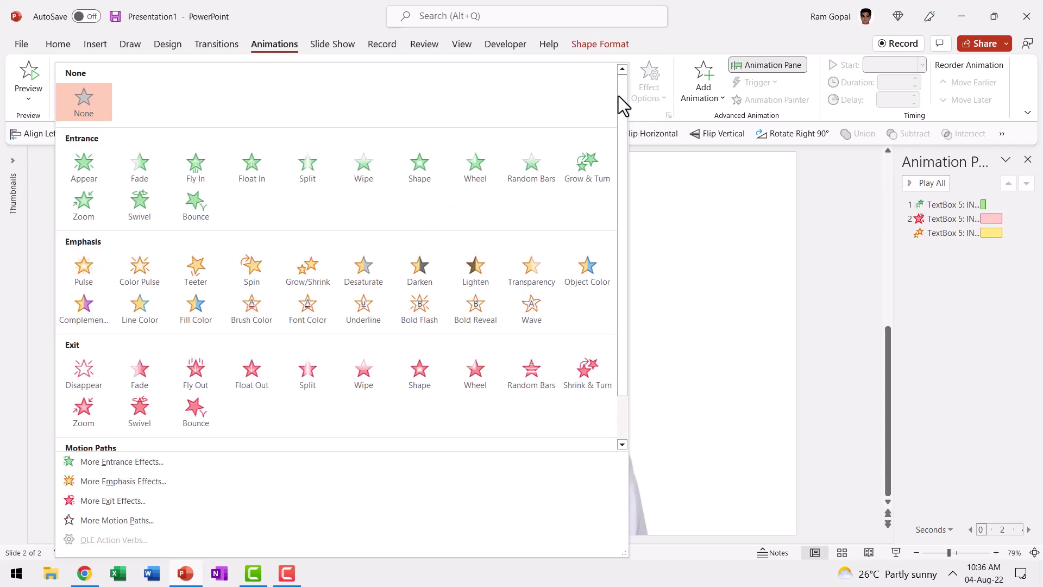
pyautogui.scroll(-1, 136, 445)
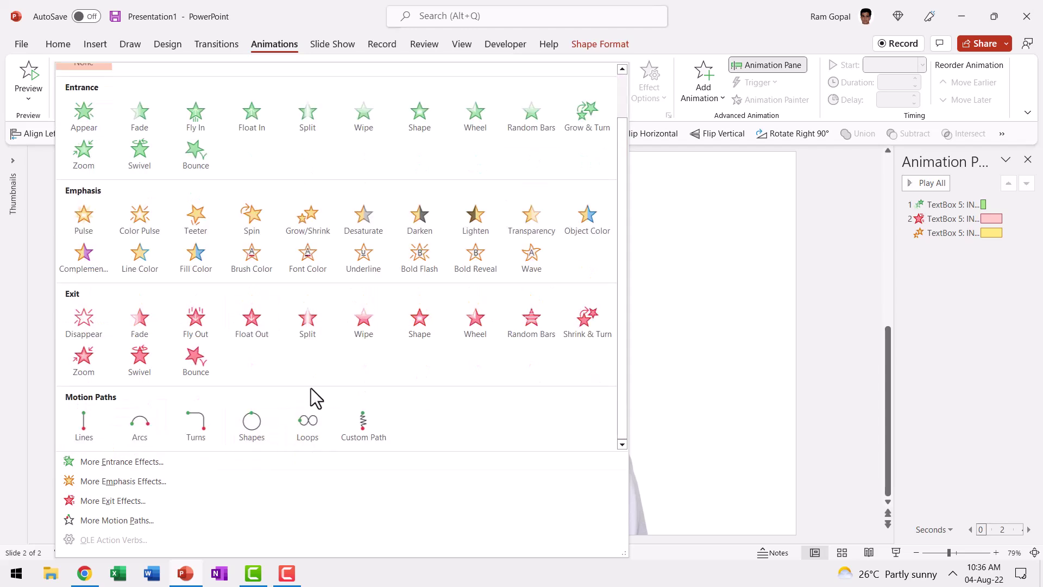
pyautogui.click(365, 425)
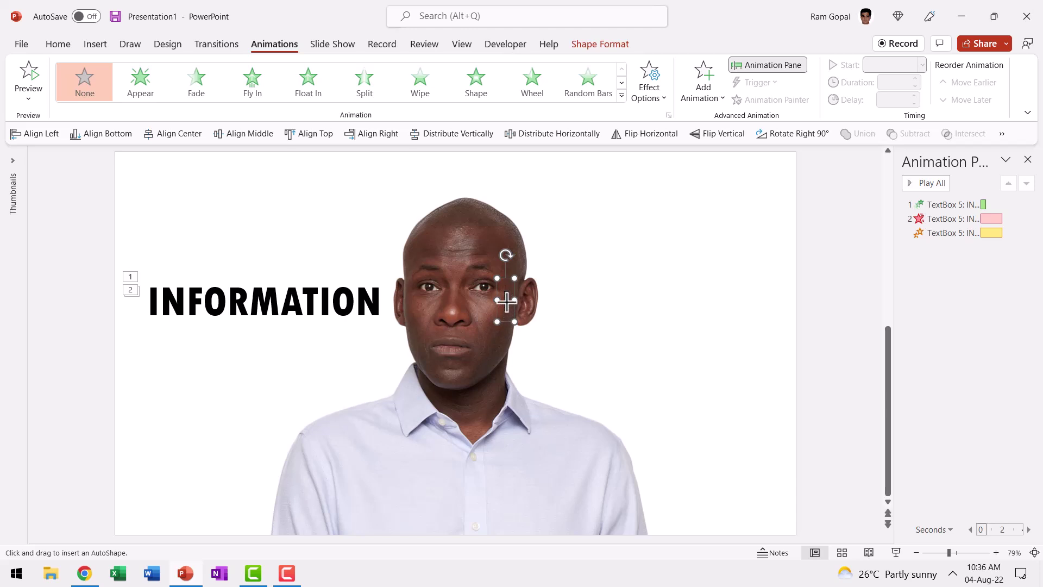
pyautogui.click(507, 300)
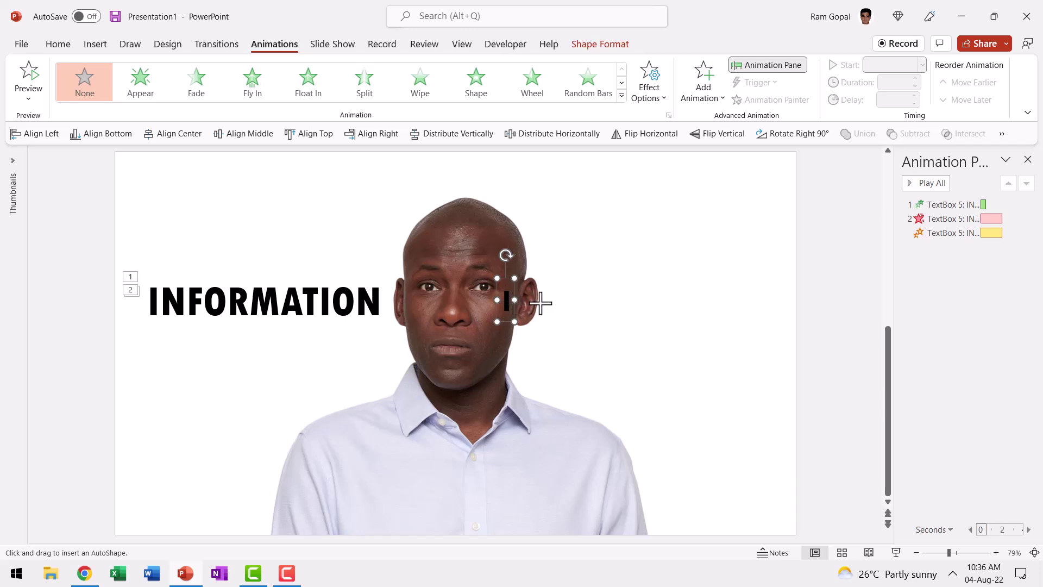
pyautogui.click(586, 292)
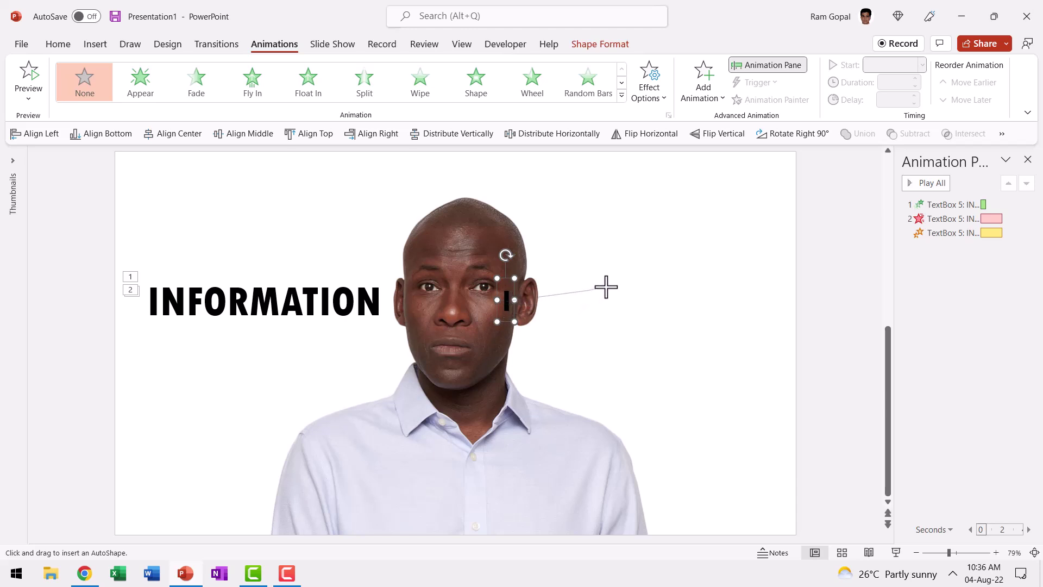
pyautogui.click(674, 263)
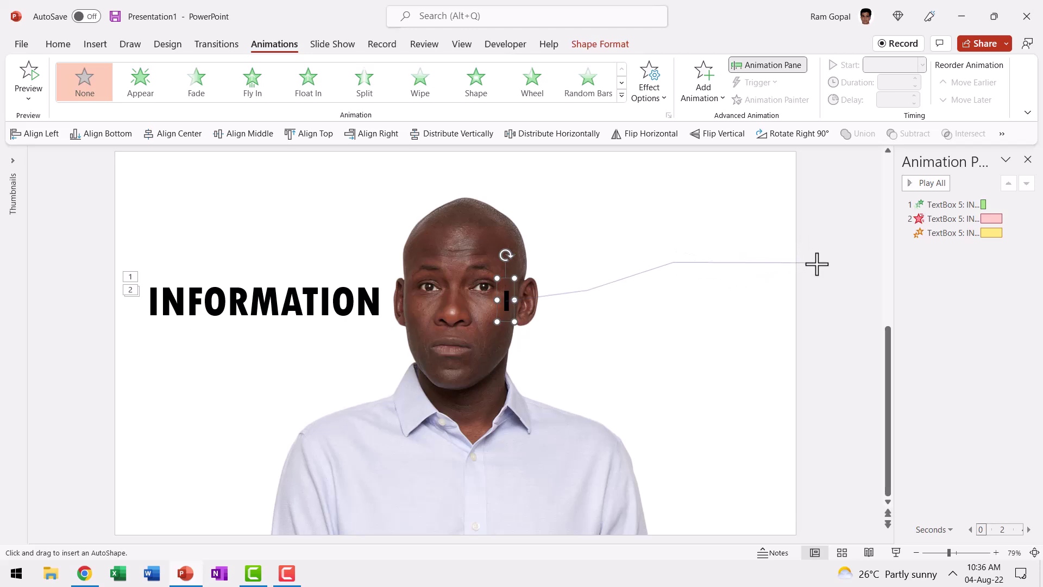
pyautogui.doubleClick(816, 264)
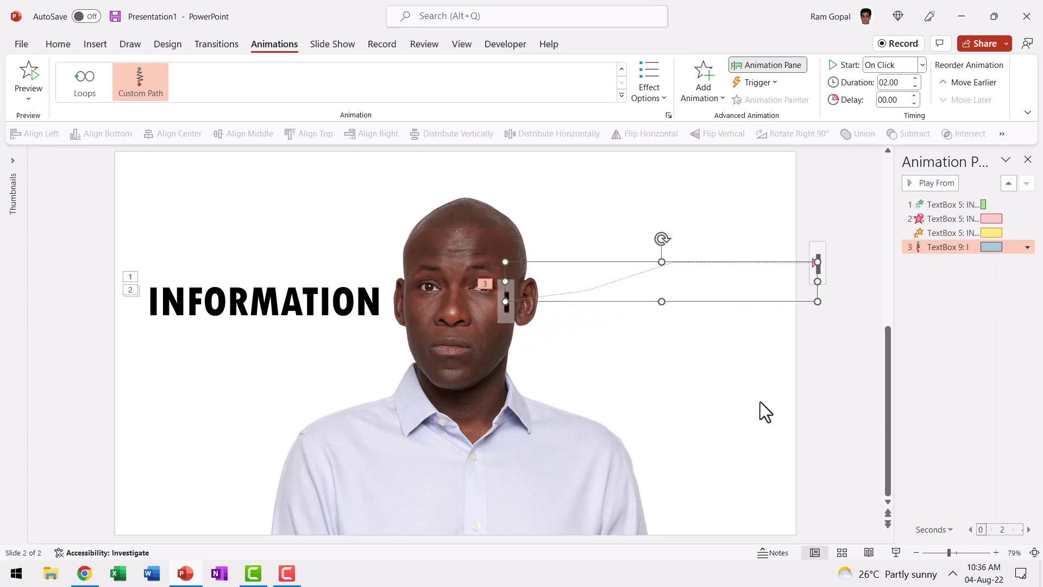
# Make the path's points smooth and raise its middle and end into a gentle curve.
pyautogui.rightClick(690, 263)
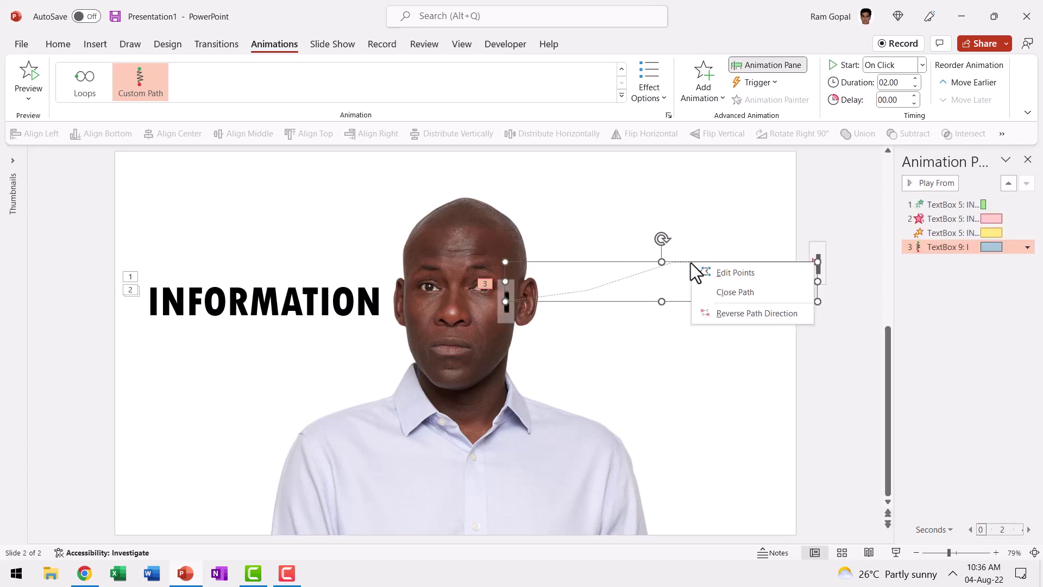
pyautogui.click(760, 277)
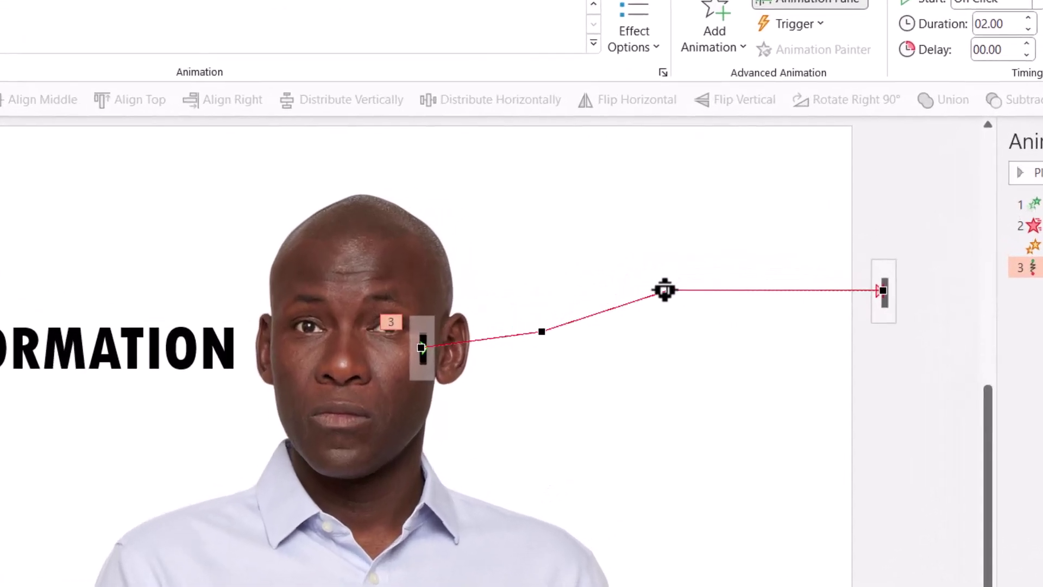
pyautogui.rightClick(664, 290)
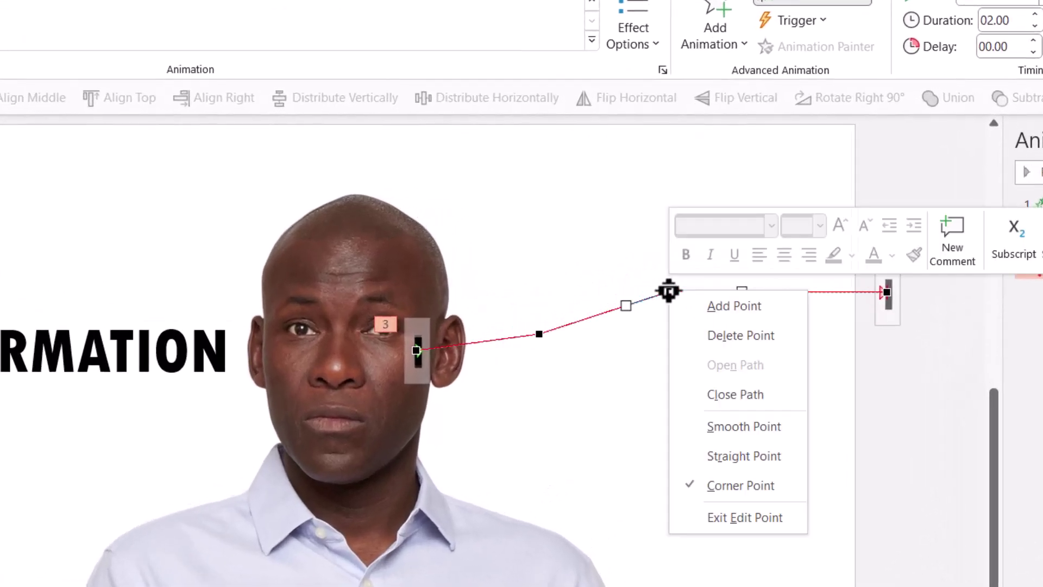
pyautogui.click(721, 429)
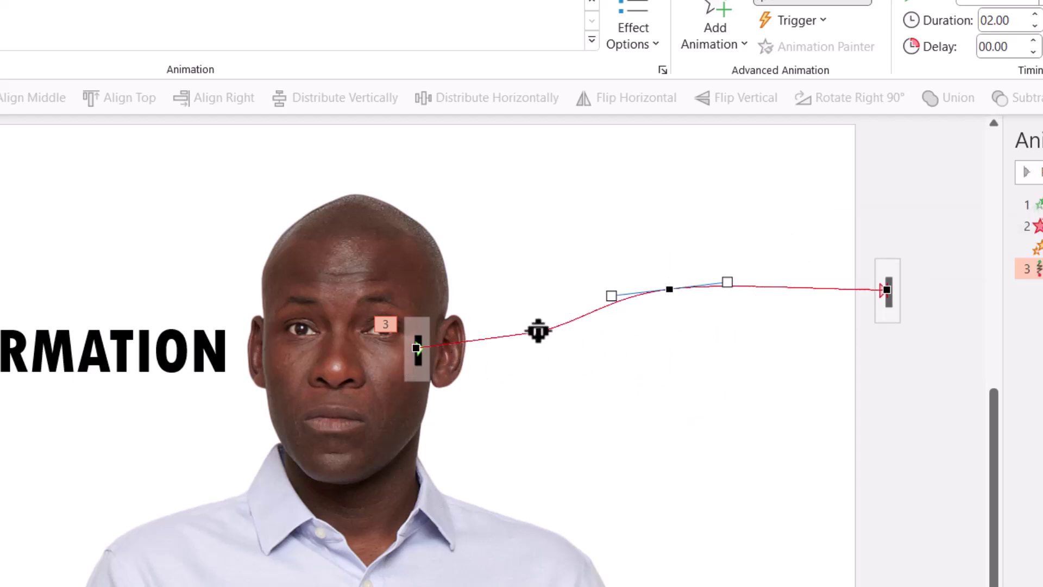
pyautogui.rightClick(538, 332)
pyautogui.click(612, 467)
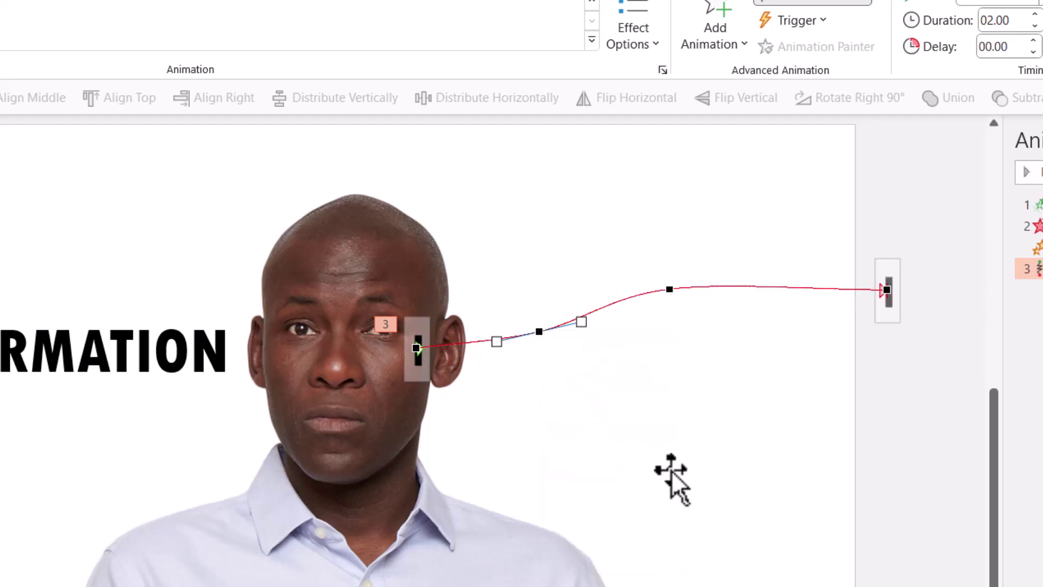
pyautogui.moveTo(673, 288); pyautogui.dragTo(678, 277)
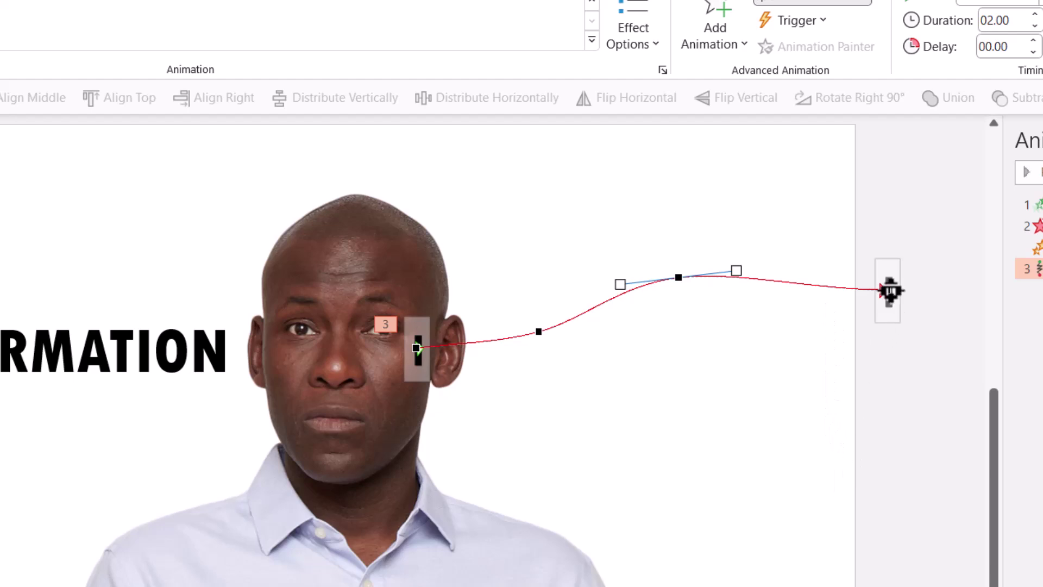
pyautogui.moveTo(887, 288); pyautogui.dragTo(899, 266)
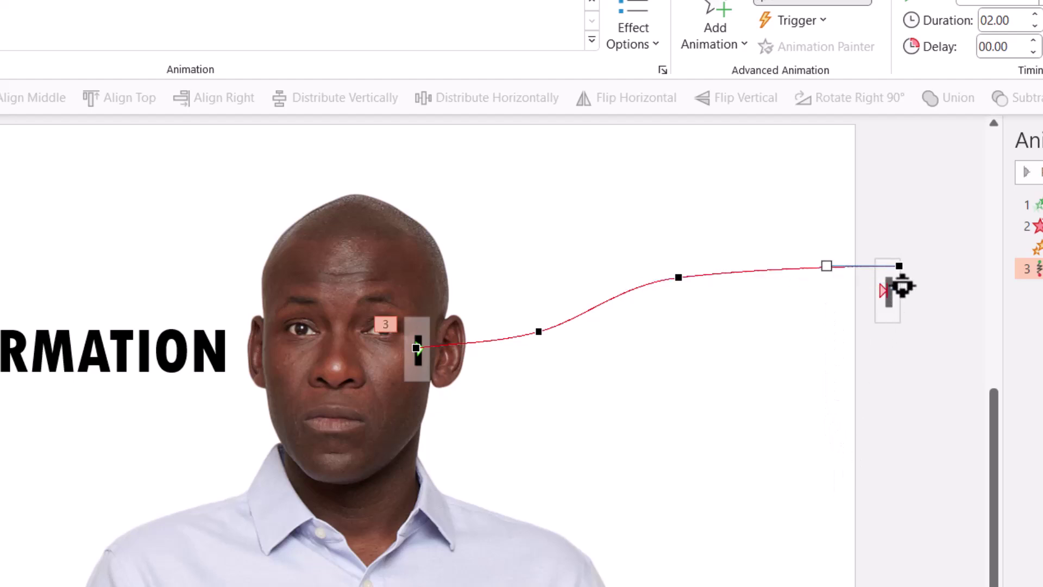
pyautogui.click(915, 438)
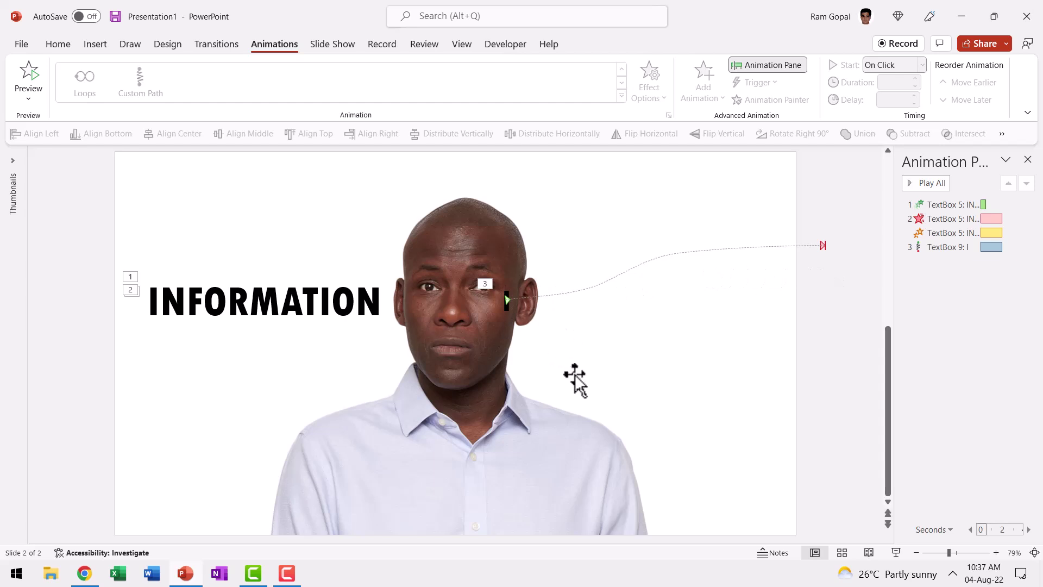
pyautogui.moveTo(771, 423); pyautogui.dragTo(474, 220)
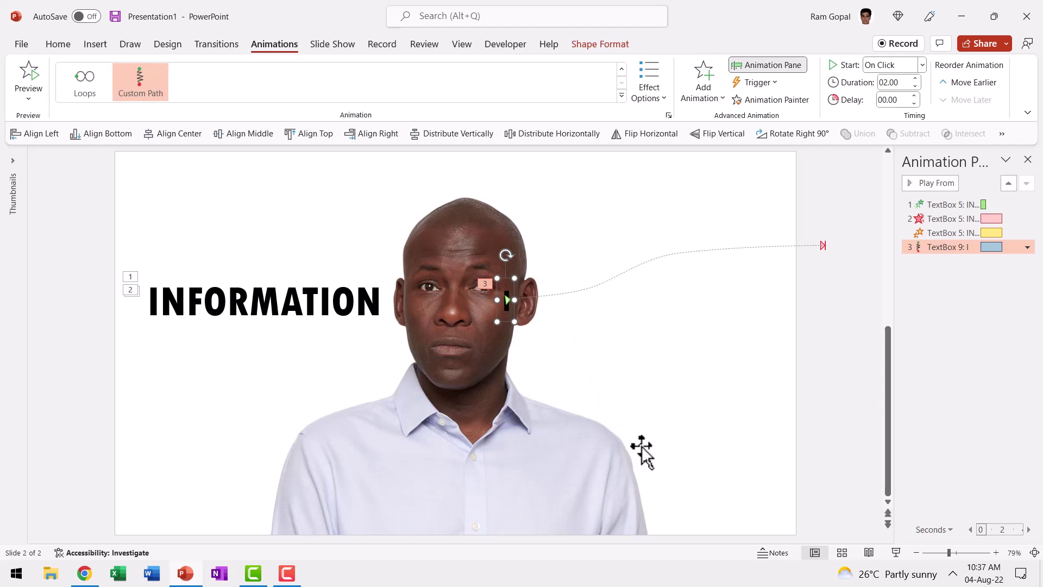
# Add a Spin emphasis to the letter I, set to start With Previous.
pyautogui.click(706, 84)
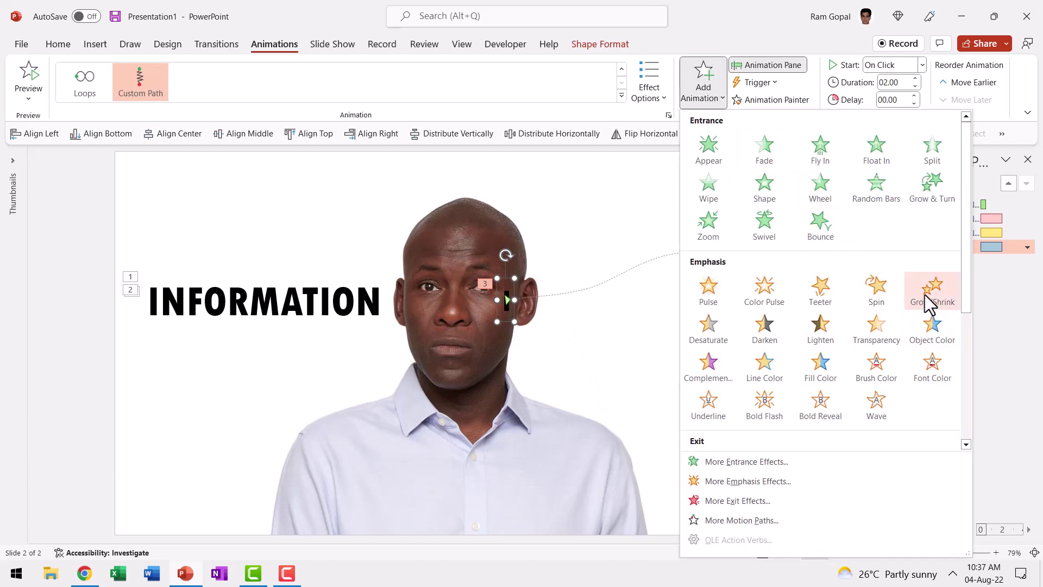
pyautogui.click(883, 293)
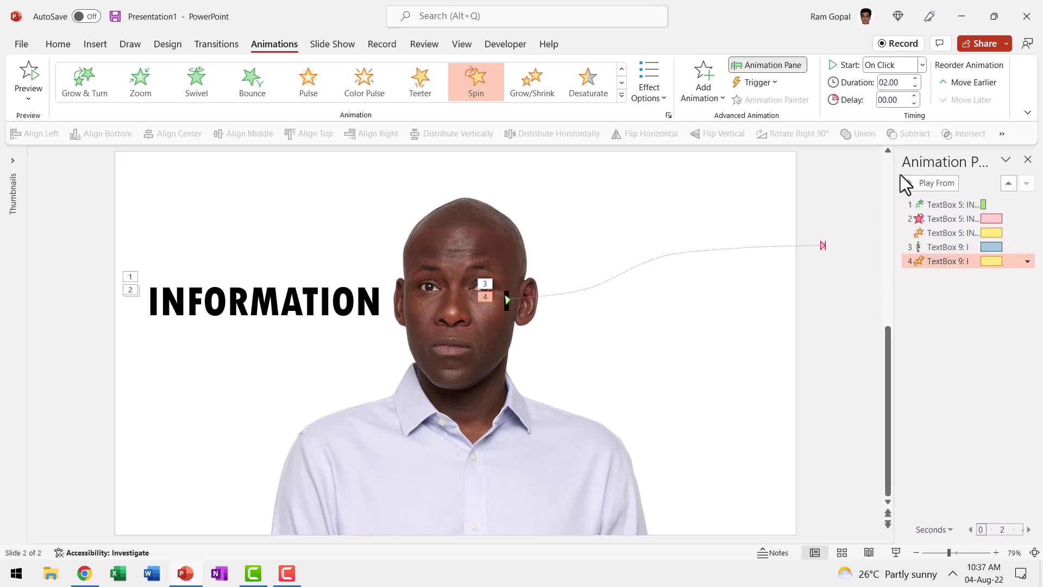
pyautogui.click(887, 70)
pyautogui.click(887, 94)
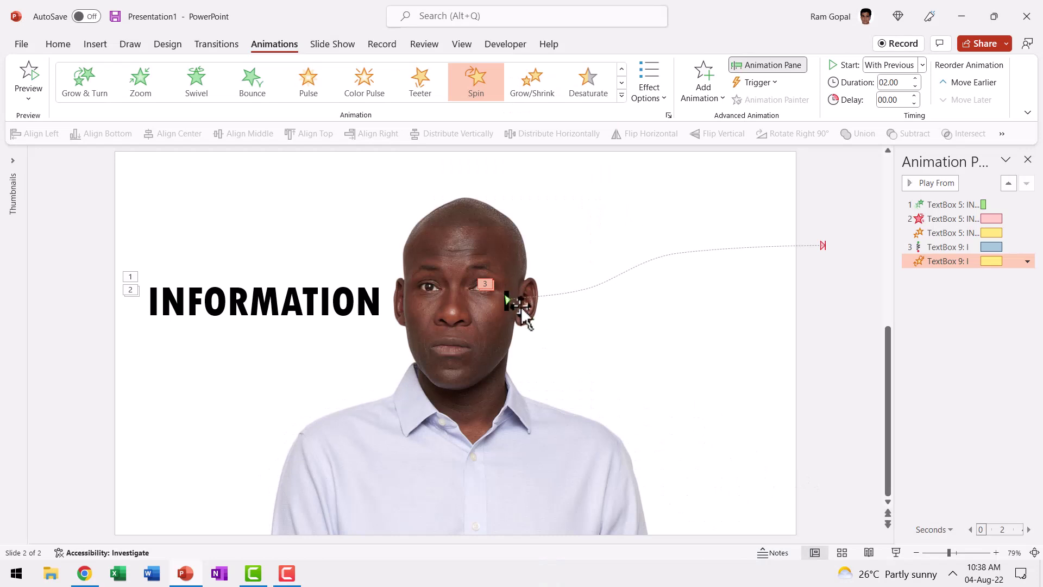
# Bring the letter I text box to front so it sits over the photo.
pyautogui.press('Escape')
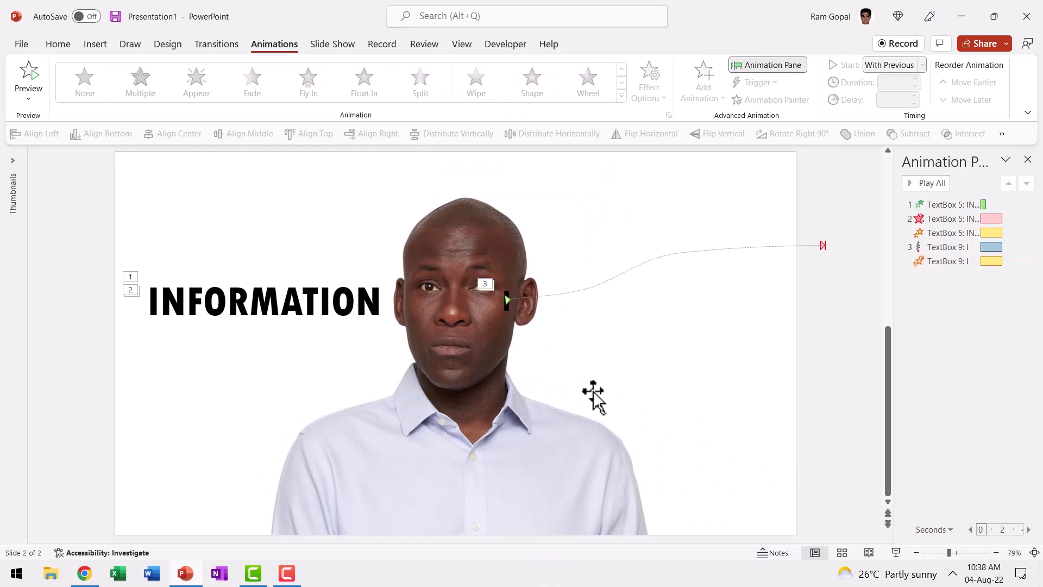
pyautogui.moveTo(795, 438); pyautogui.dragTo(408, 236)
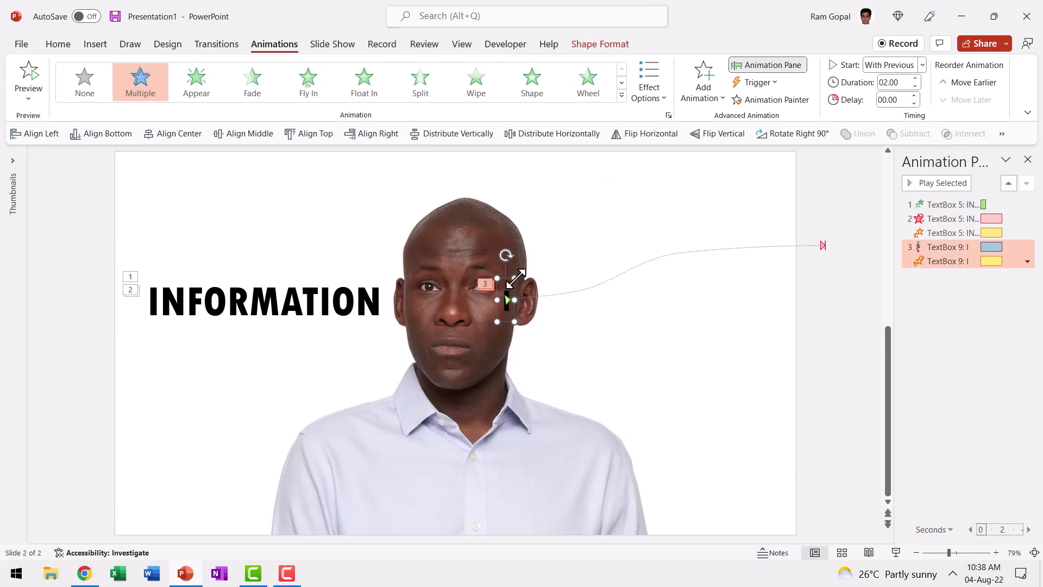
pyautogui.rightClick(516, 278)
pyautogui.press('Escape')
pyautogui.rightClick(514, 278)
pyautogui.click(565, 302)
pyautogui.click(787, 354)
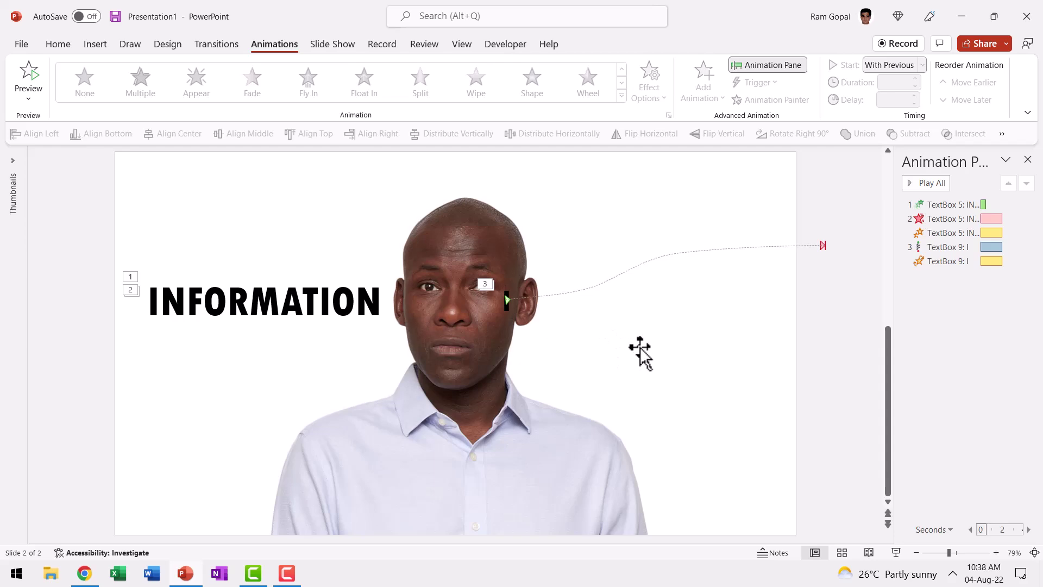
# Subtract the blue freeform beside the ear from the man's photo with Merge Shapes.
pyautogui.click(64, 46)
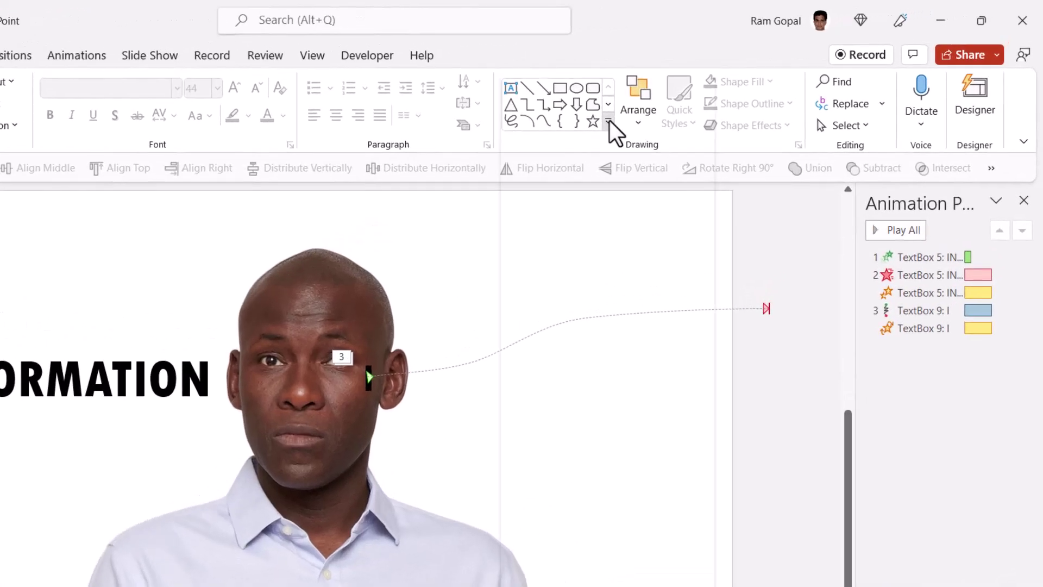
pyautogui.click(697, 85)
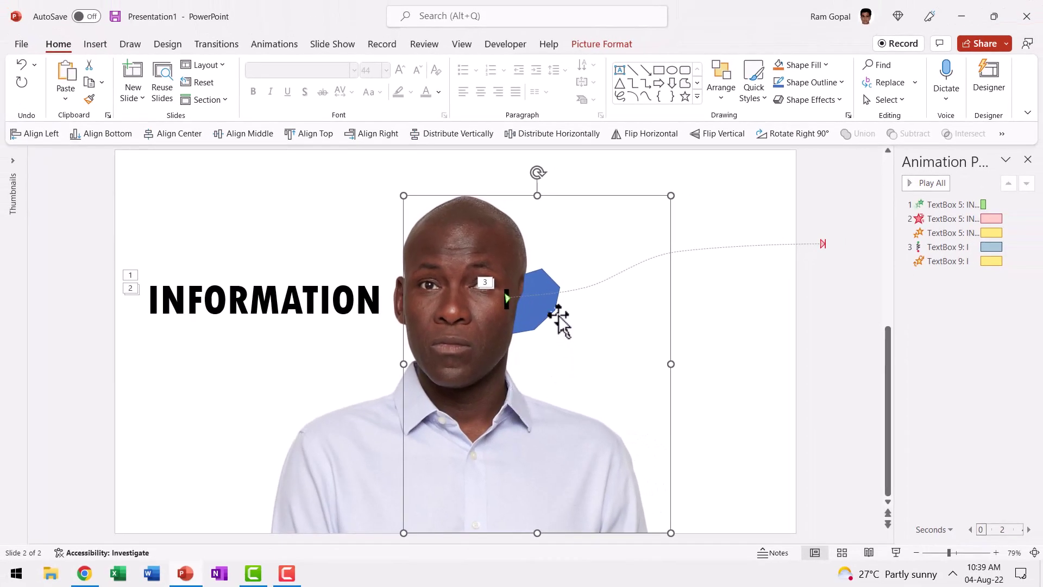
pyautogui.keyDown('shift'); pyautogui.click(541, 272); pyautogui.keyUp('shift')
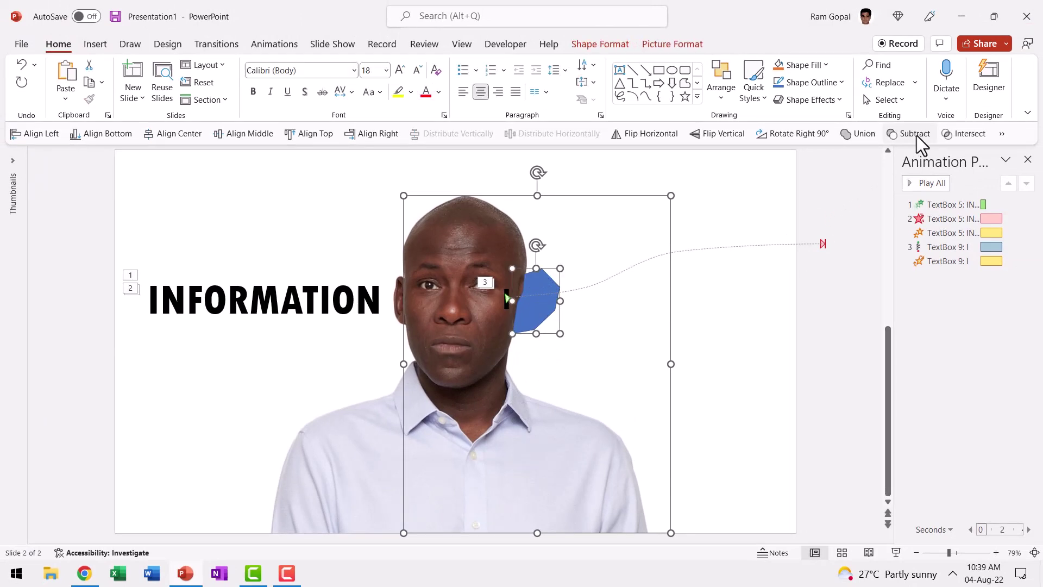
pyautogui.click(592, 43)
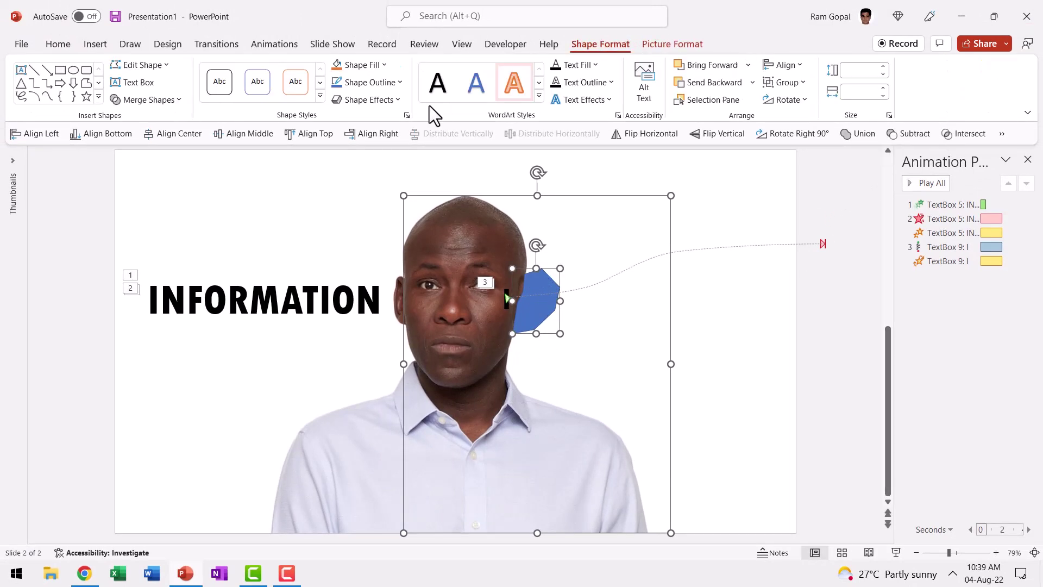
pyautogui.click(162, 105)
pyautogui.click(146, 192)
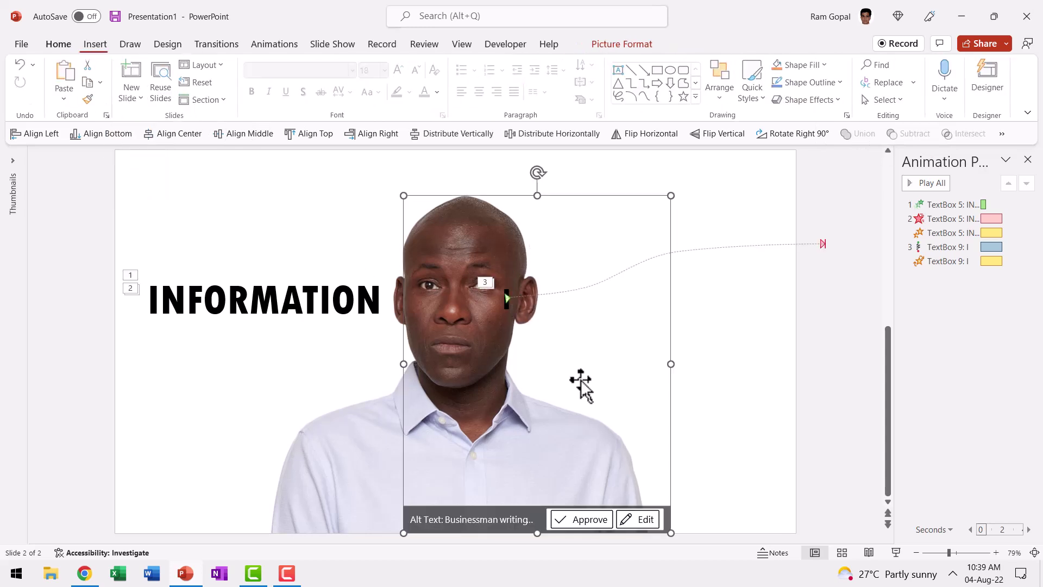
# Send the letter I text box one layer backward behind the photo, then reselect it.
pyautogui.click(506, 290)
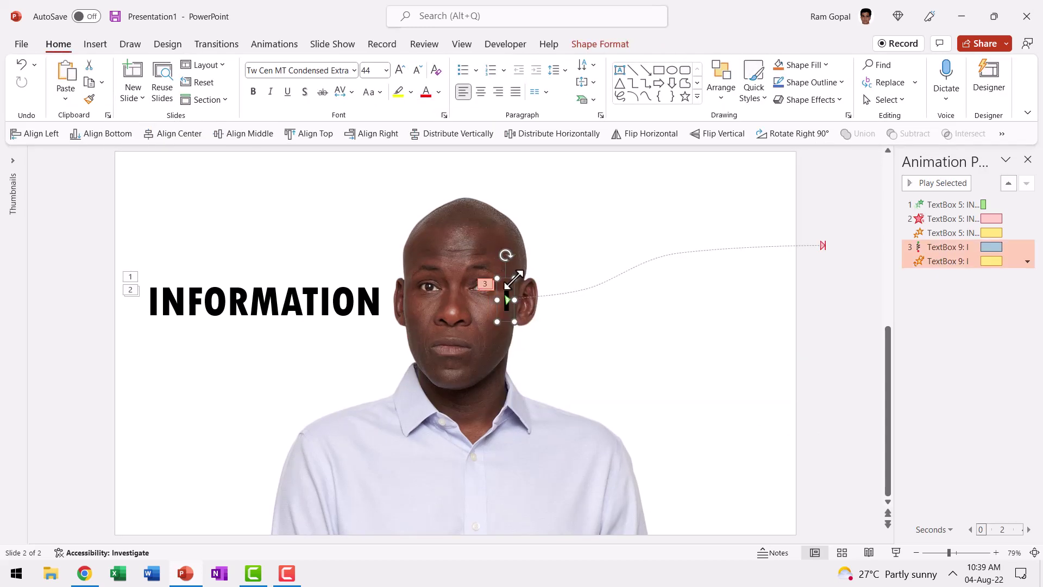
pyautogui.rightClick(514, 281)
pyautogui.moveTo(656, 323)
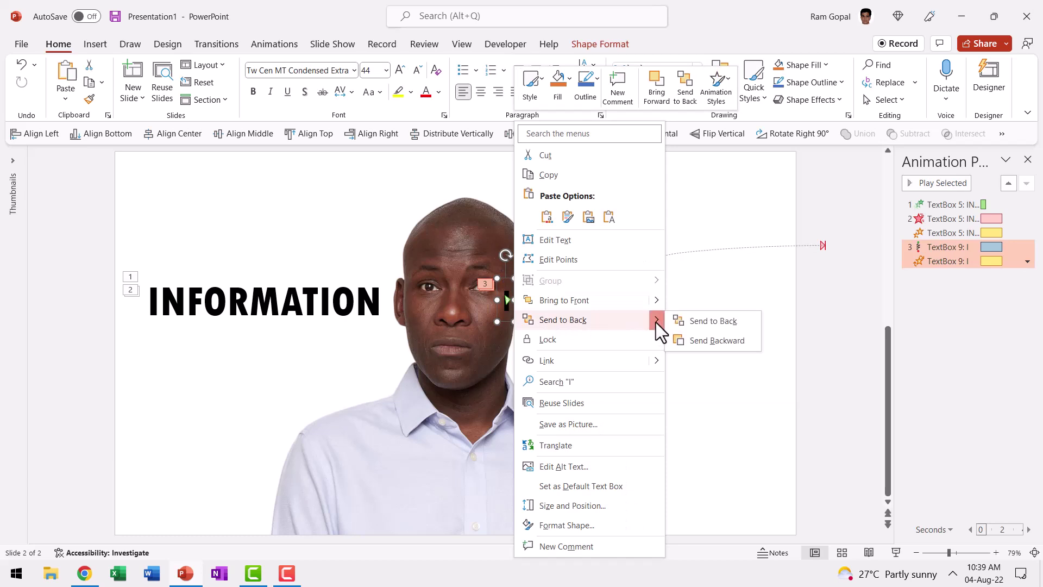
pyautogui.click(715, 340)
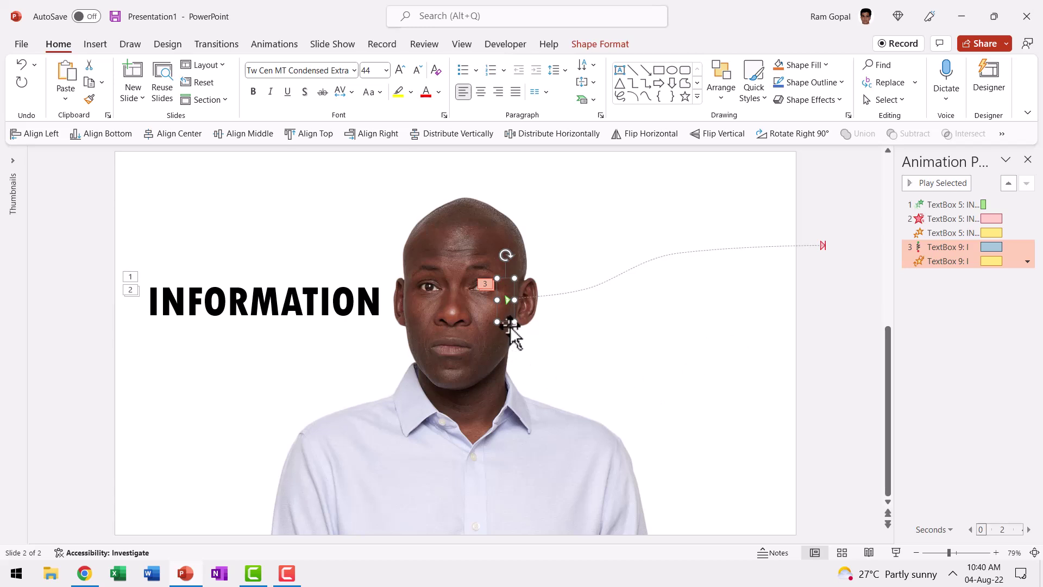
pyautogui.moveTo(748, 424); pyautogui.dragTo(462, 246)
# Bring the I box to front, duplicate it below the ear, and change the copy to N.
pyautogui.rightClick(519, 284)
pyautogui.click(560, 302)
pyautogui.hotkey('ctrl', 'd')
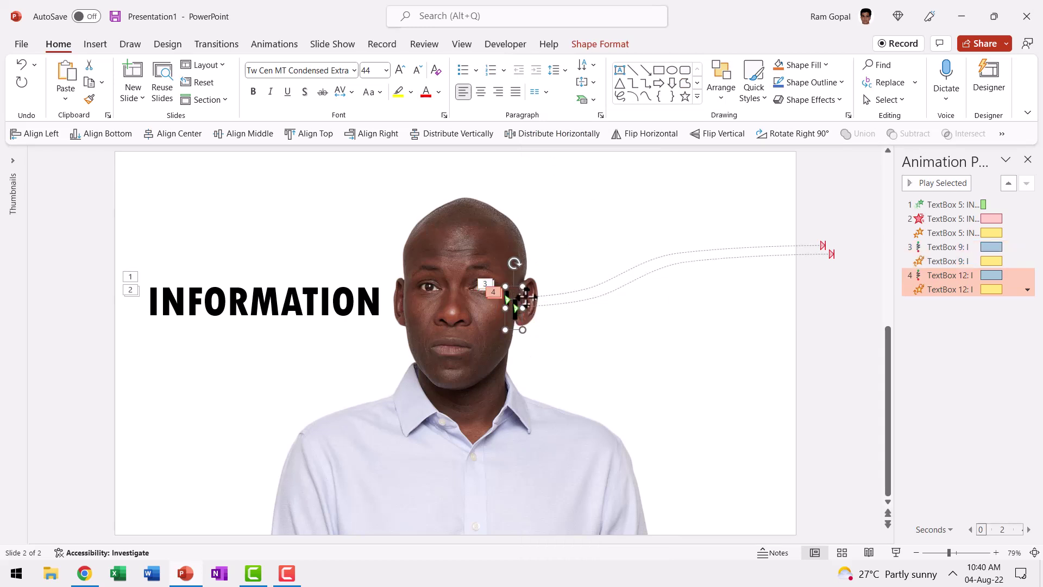
pyautogui.moveTo(524, 295); pyautogui.dragTo(584, 328)
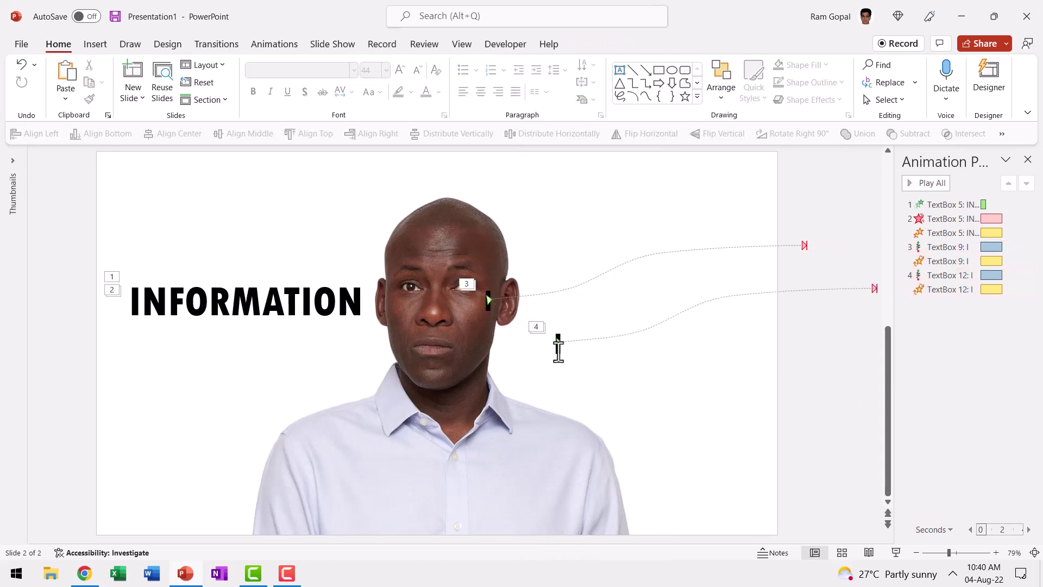
pyautogui.click(556, 345)
pyautogui.write('N')
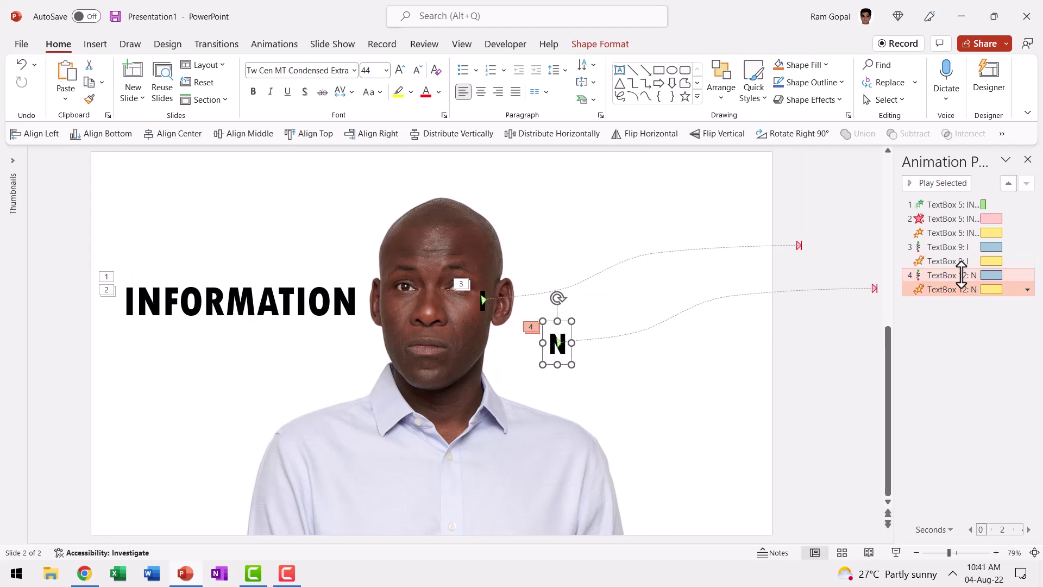
# Place another N copy at the ear and select the first N's animations.
pyautogui.moveTo(964, 277); pyautogui.dragTo(962, 284)
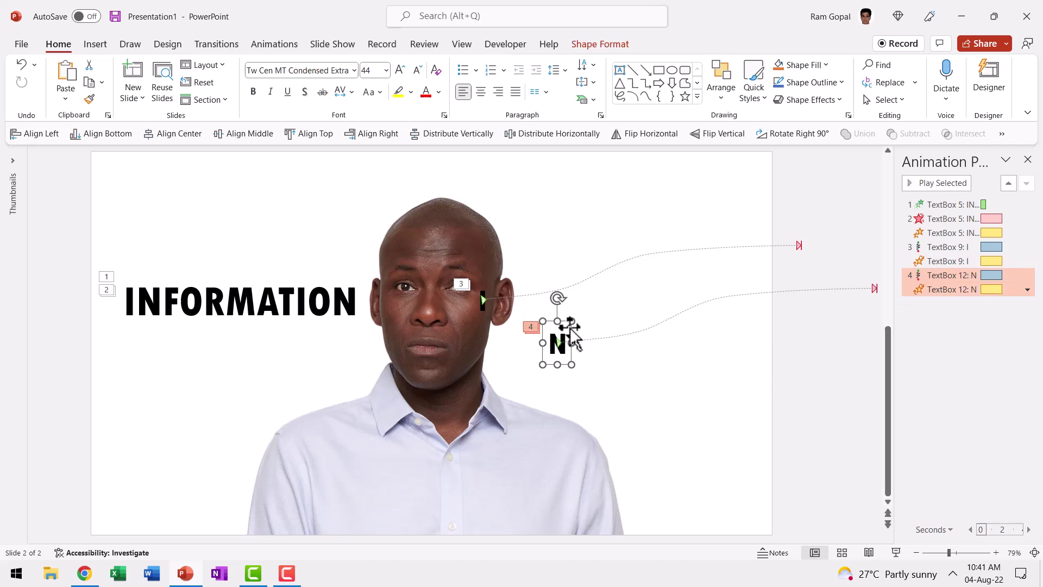
pyautogui.moveTo(572, 328); pyautogui.dragTo(495, 284)
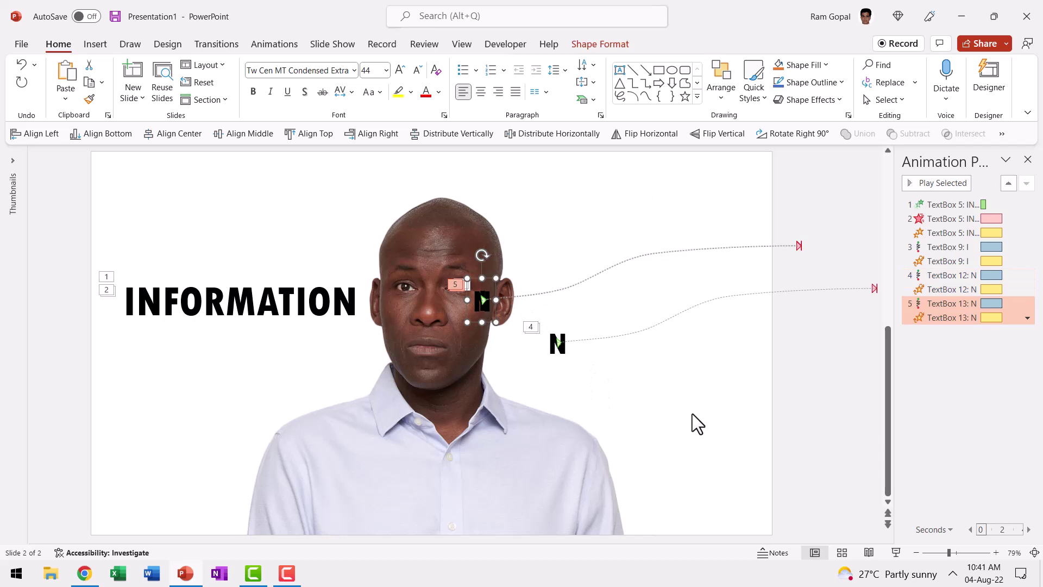
pyautogui.click(947, 274)
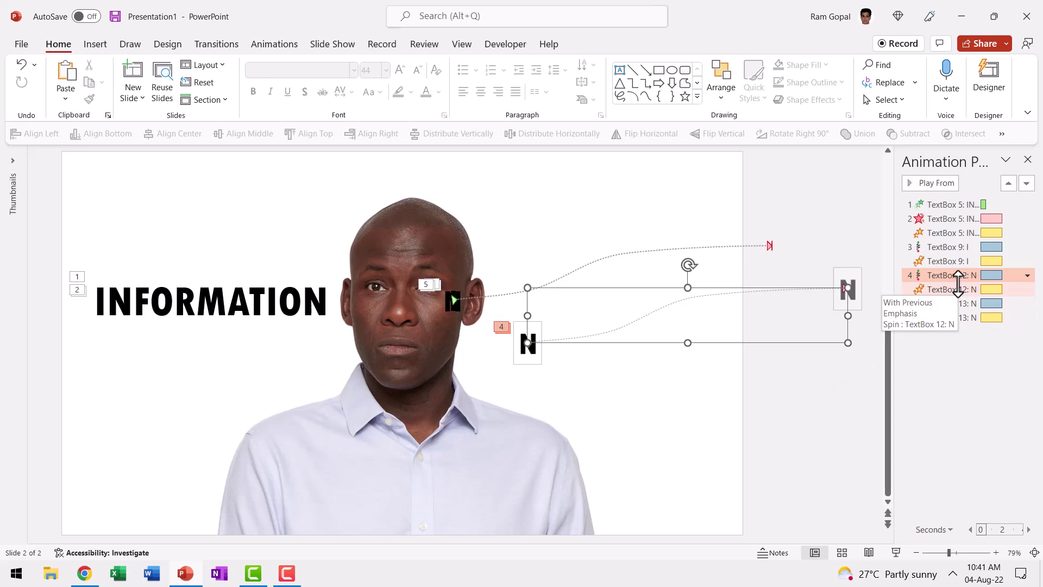
# Give the N's motion path and Spin effects a 0.25 s delay.
pyautogui.click(282, 48)
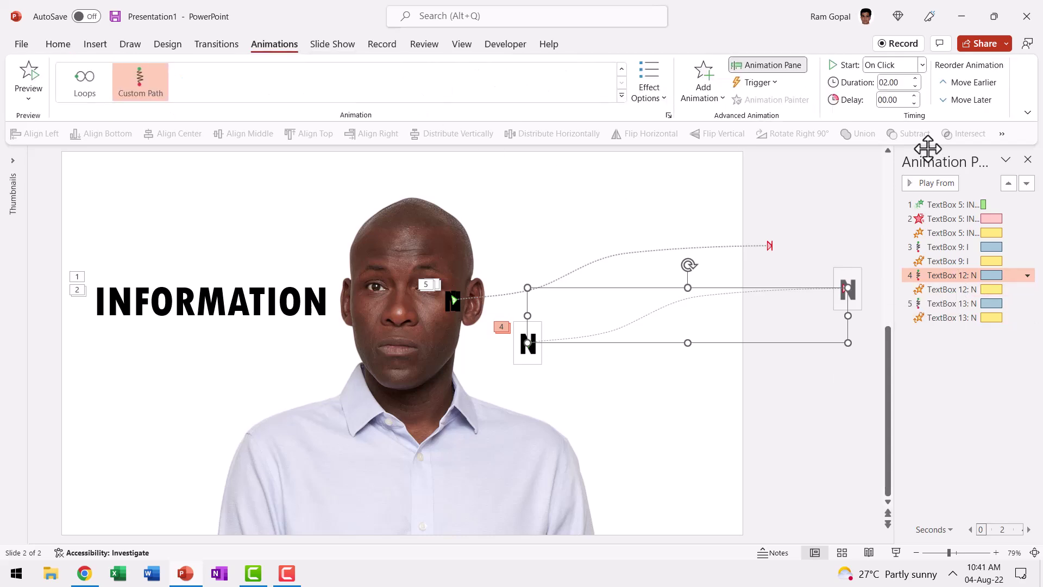
pyautogui.click(904, 103)
pyautogui.write('0')
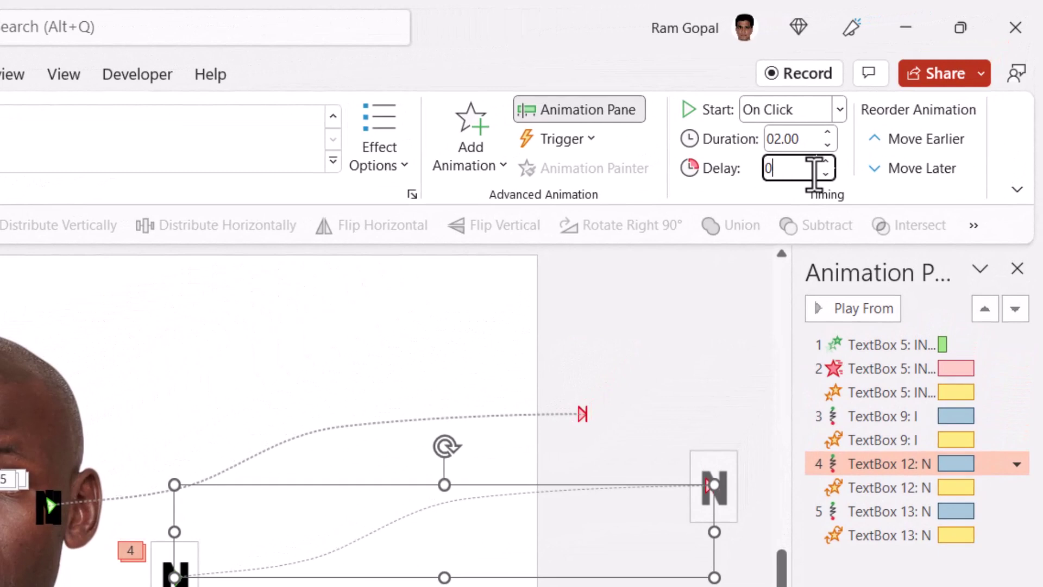
pyautogui.write('.25')
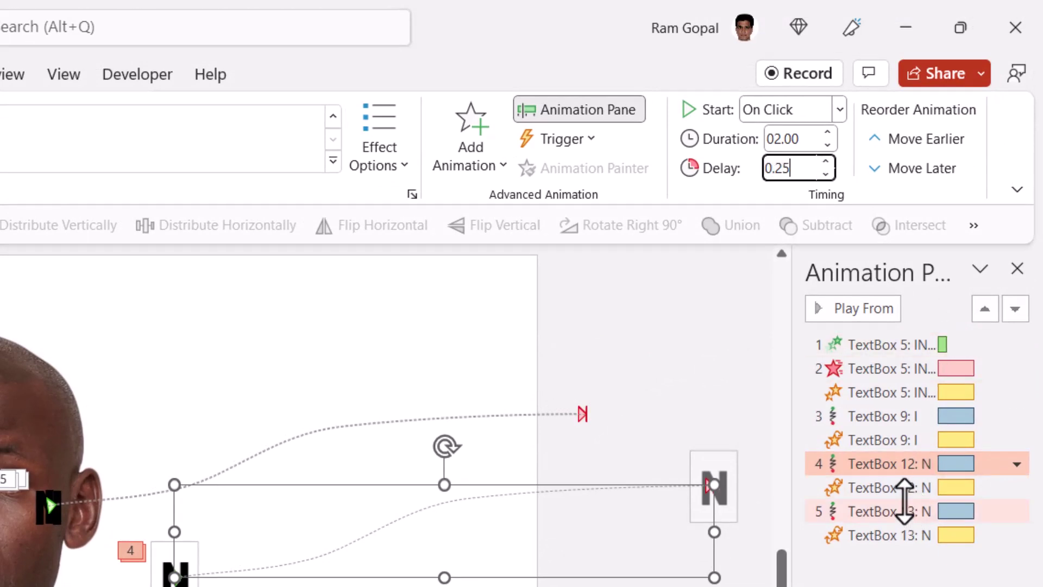
pyautogui.click(902, 486)
pyautogui.click(808, 166)
pyautogui.write('0.')
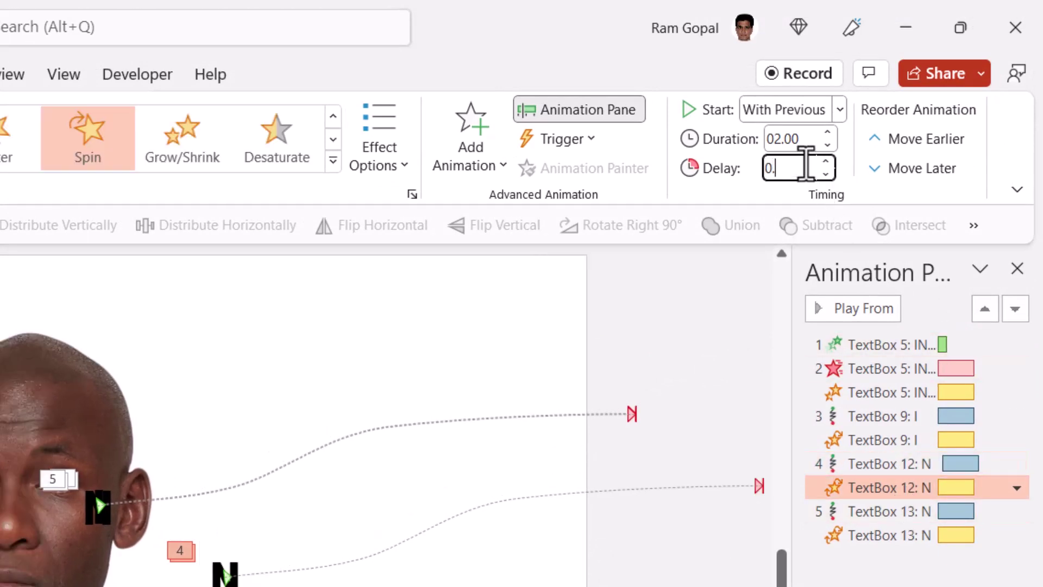
pyautogui.write('25')
pyautogui.press('Return')
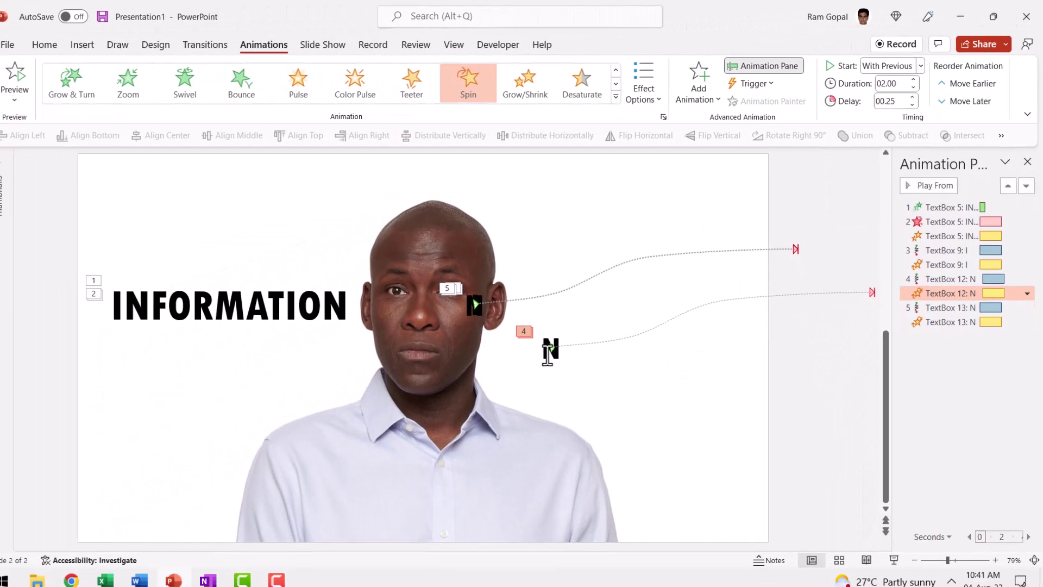
# Change the lower copy to F, move its effects last with 0.5 s delay, and place it at the ear.
pyautogui.doubleClick(554, 347)
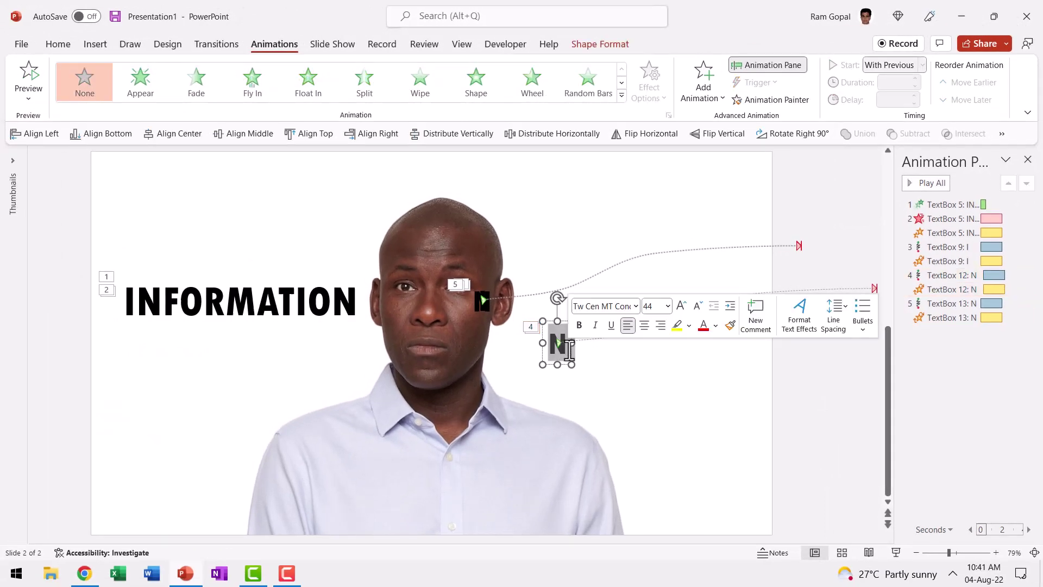
pyautogui.write('F')
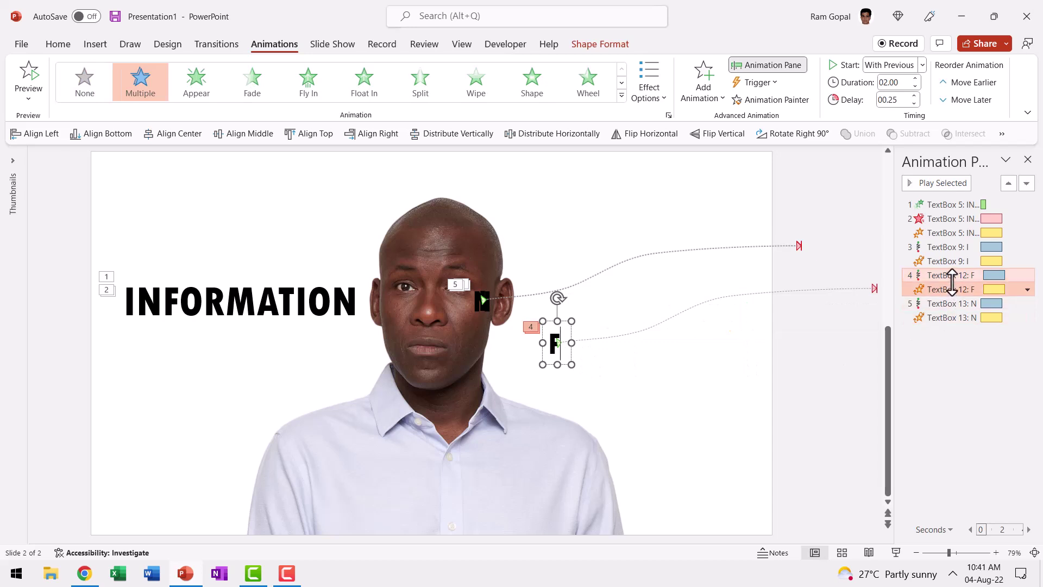
pyautogui.moveTo(950, 277); pyautogui.dragTo(959, 342)
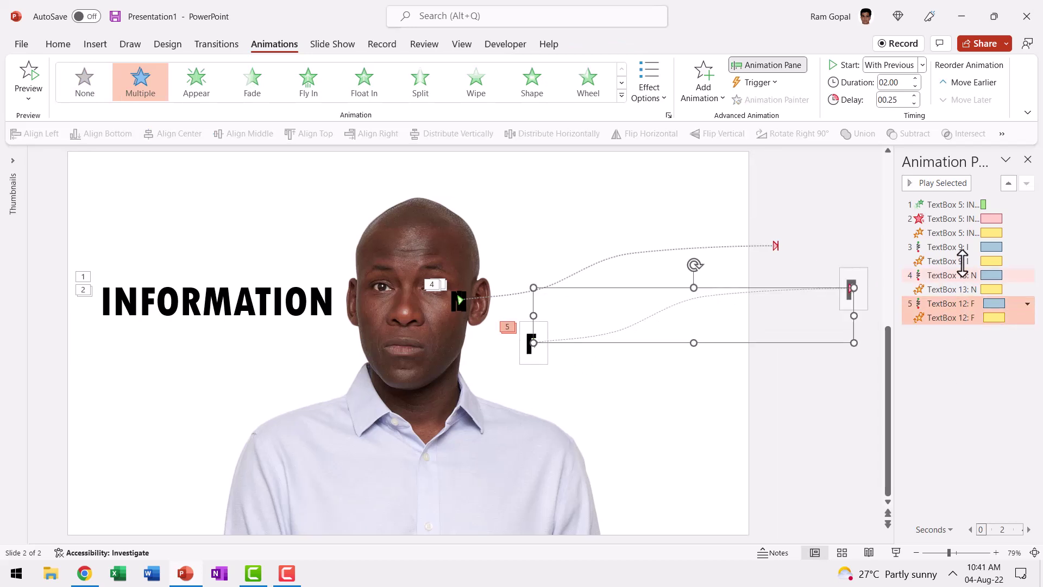
pyautogui.click(950, 303)
pyautogui.keyDown('shift'); pyautogui.click(947, 318); pyautogui.keyUp('shift')
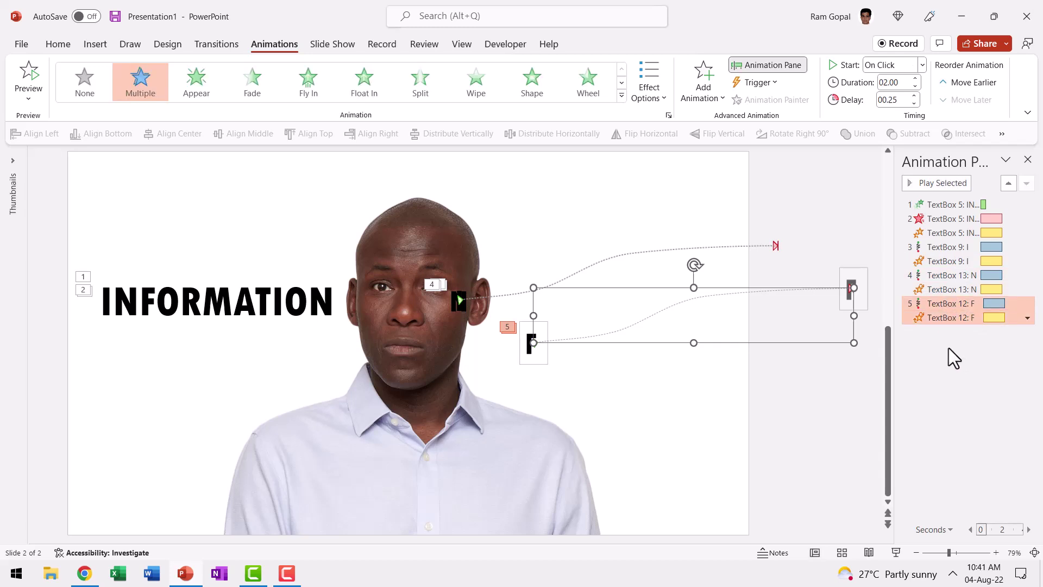
pyautogui.doubleClick(896, 100)
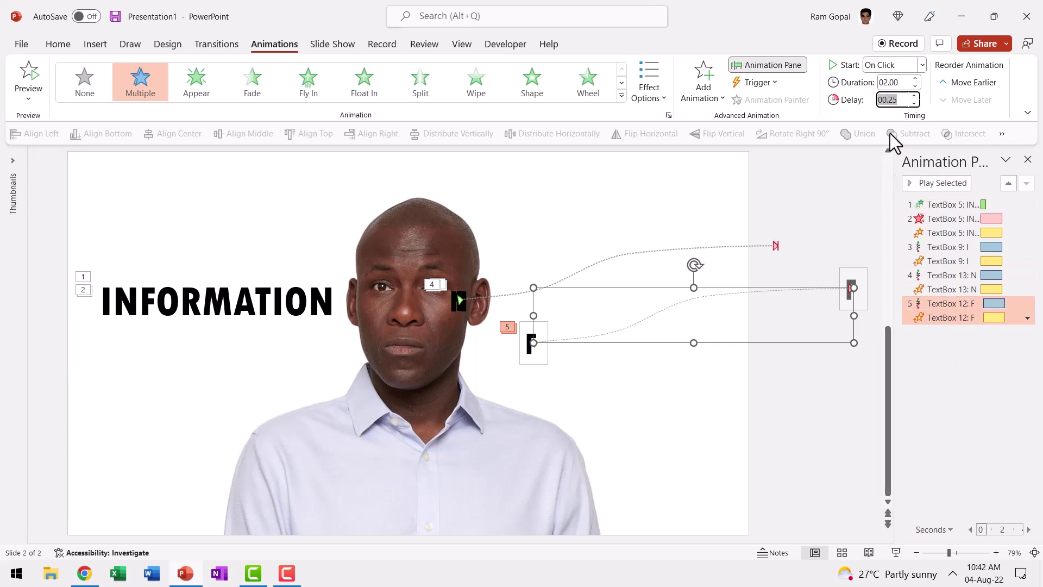
pyautogui.write('0.5')
pyautogui.press('Return')
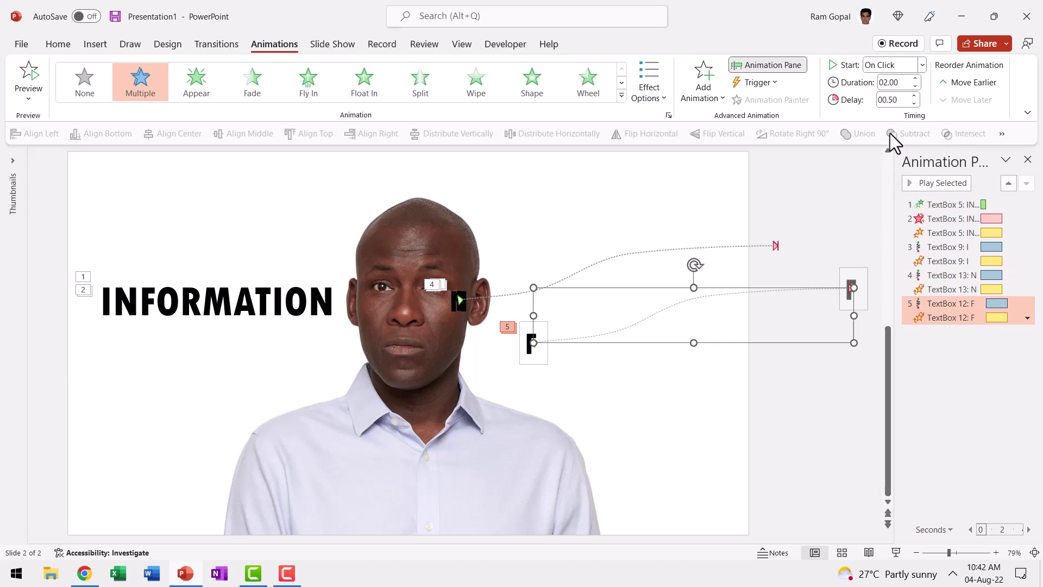
pyautogui.moveTo(558, 334); pyautogui.dragTo(499, 288)
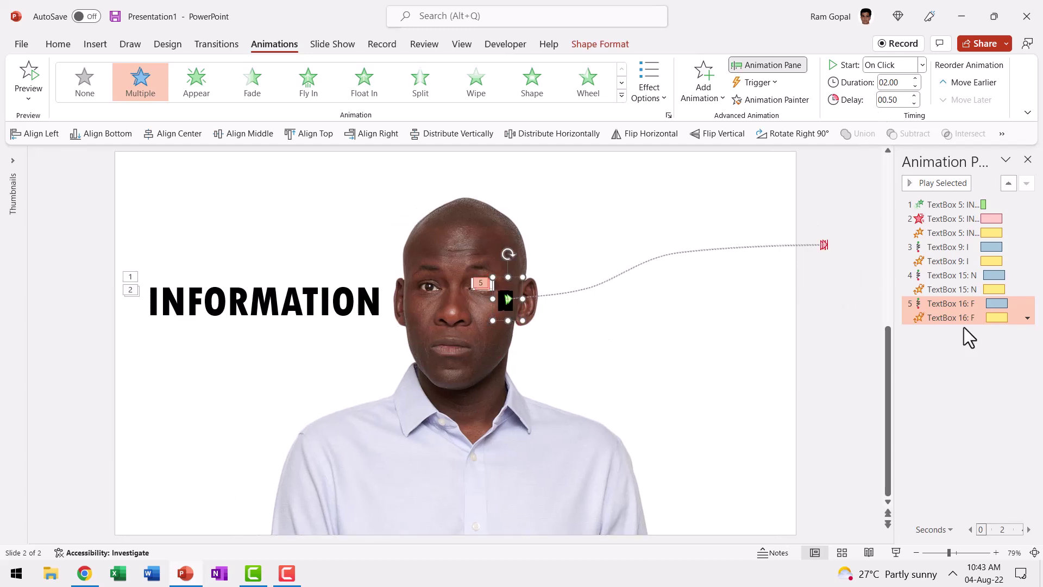
# Duplicate the F box below the ear, change the copy to O, and edit its delay.
pyautogui.hotkey('ctrl', 'd')
pyautogui.moveTo(511, 302); pyautogui.dragTo(584, 333)
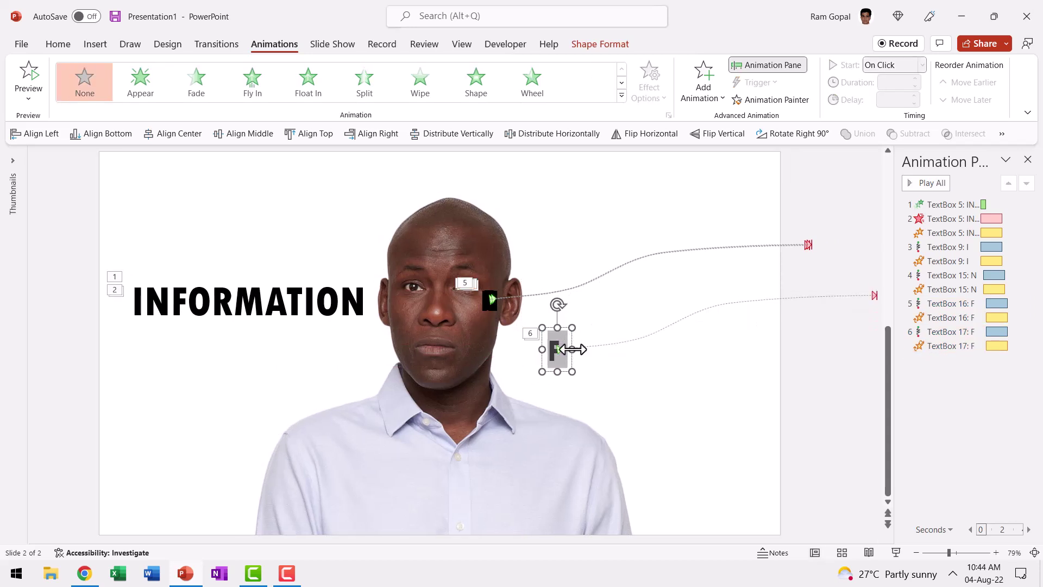
pyautogui.write('O')
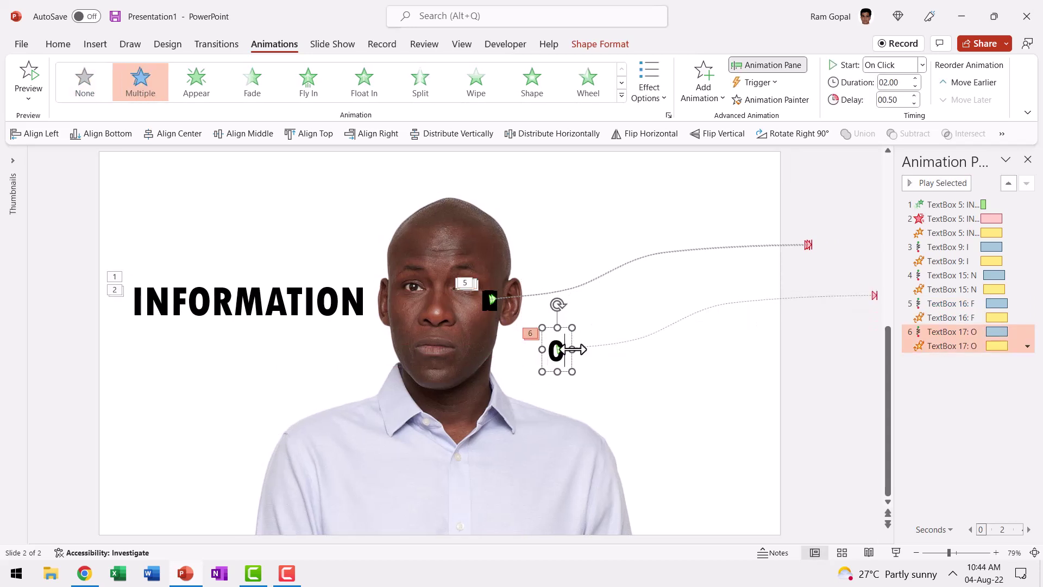
pyautogui.click(905, 101)
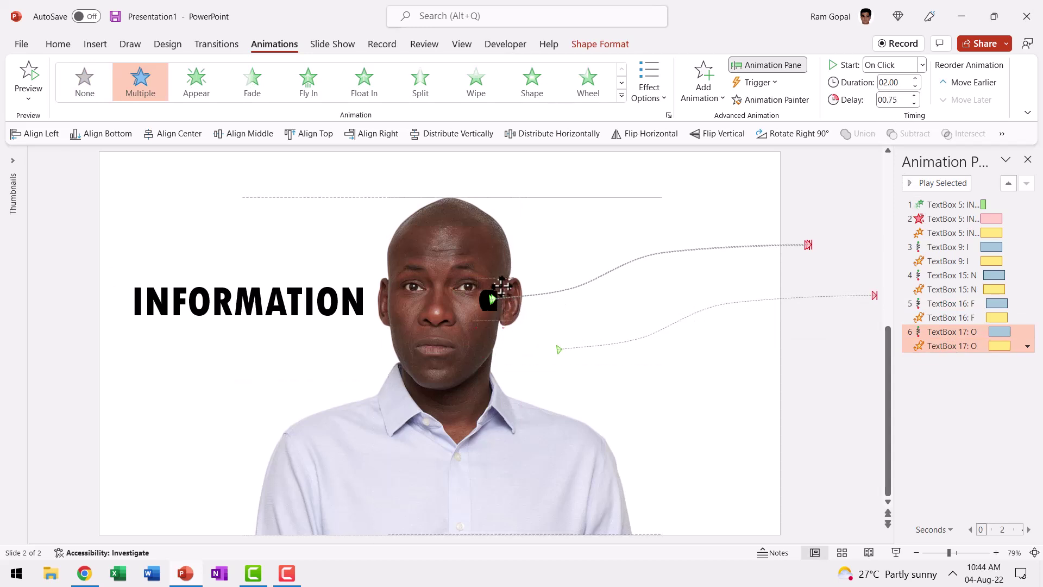
# Copy the ear box, change it to R with a 1 s delay, and move it onto the ear.
pyautogui.moveTo(505, 288); pyautogui.dragTo(582, 347)
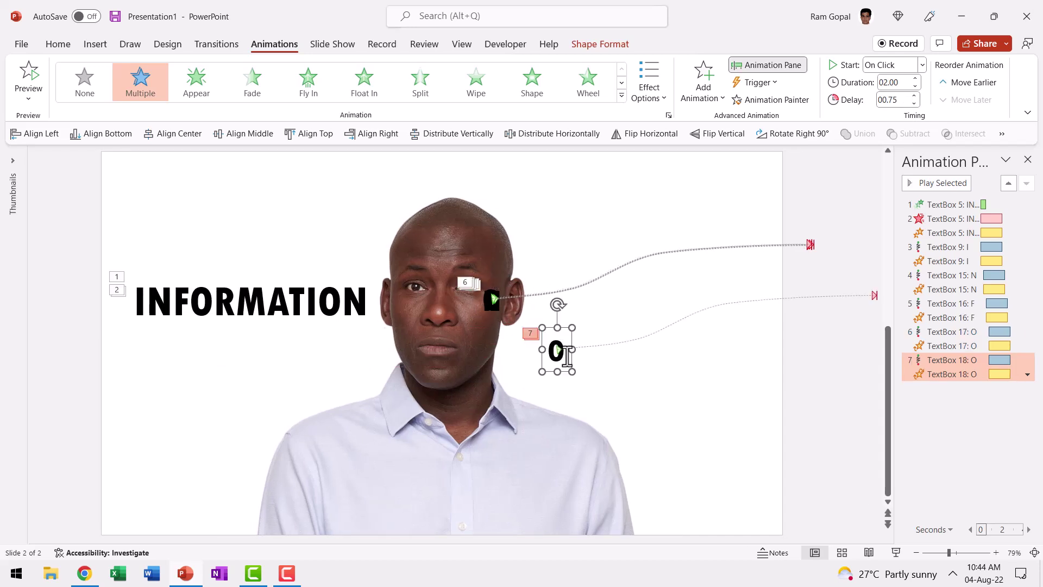
pyautogui.click(574, 351)
pyautogui.write('R')
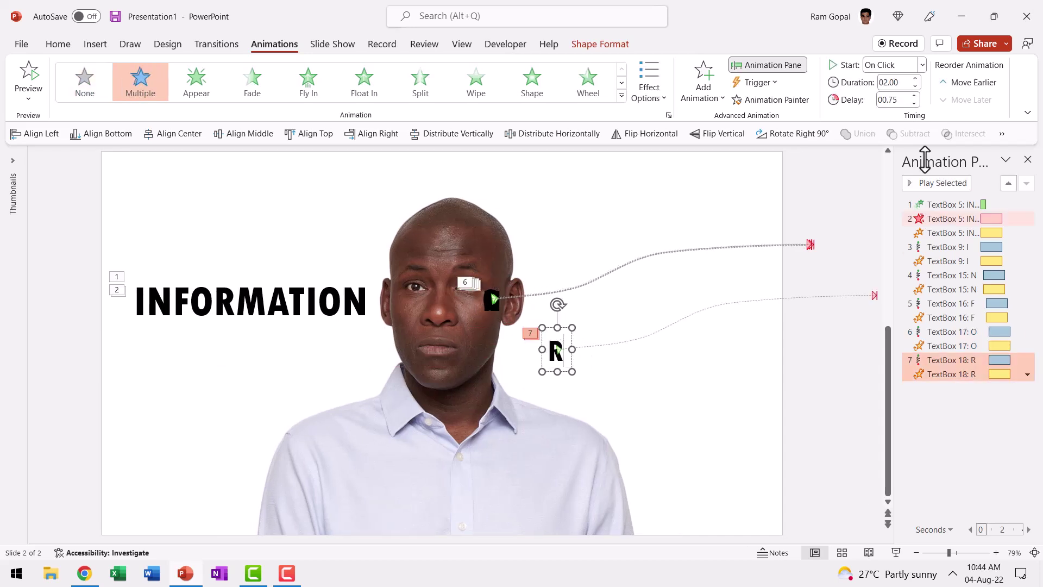
pyautogui.doubleClick(904, 100)
pyautogui.write('1')
pyautogui.press('Return')
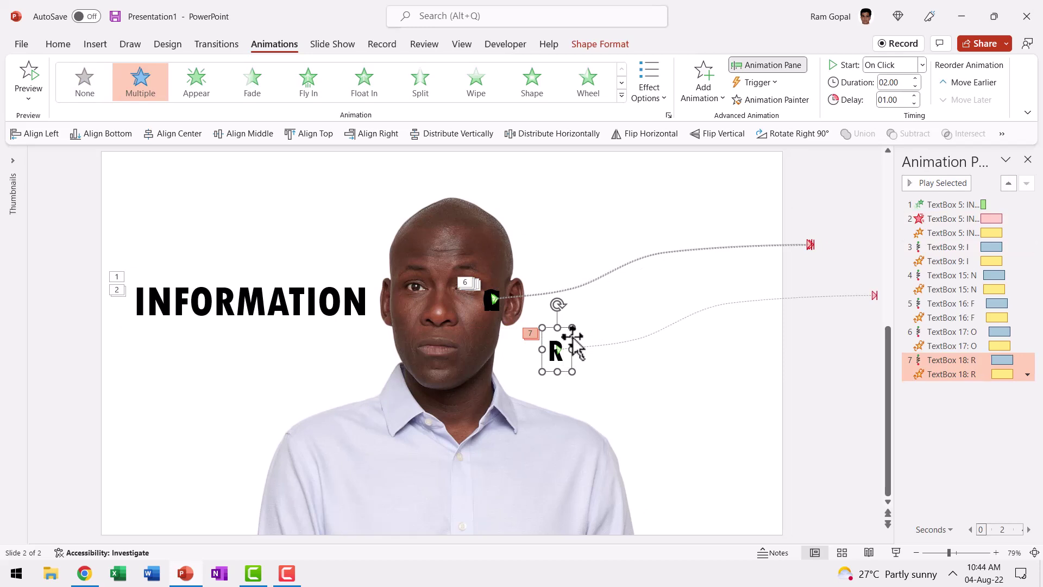
pyautogui.moveTo(565, 337); pyautogui.dragTo(601, 333)
# Duplicate the R box as M, move it onto the ear, and begin entering its delay.
pyautogui.hotkey('ctrl', 'd')
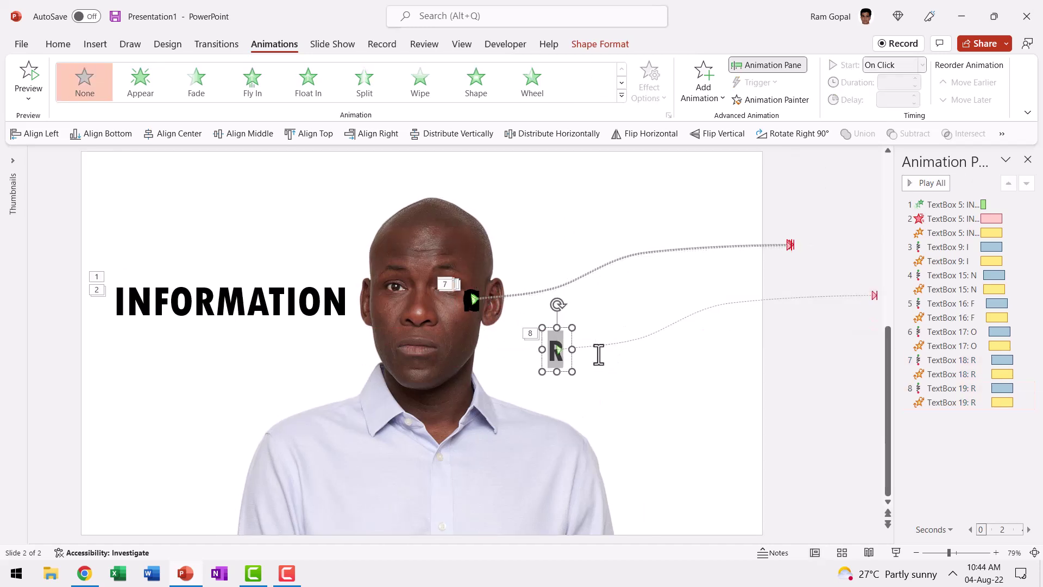
pyautogui.write('M')
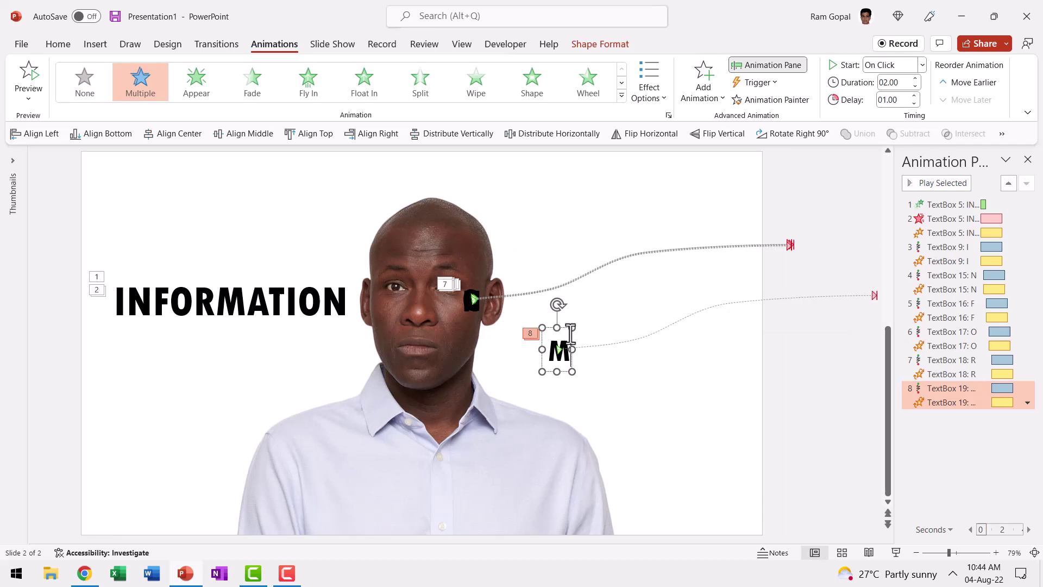
pyautogui.moveTo(570, 342); pyautogui.dragTo(484, 298)
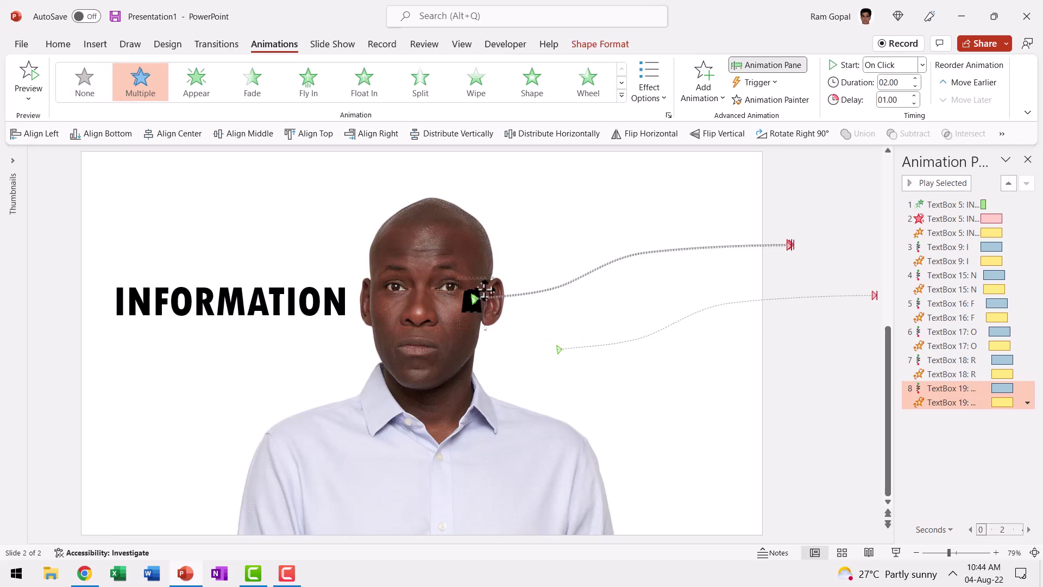
pyautogui.click(893, 100)
pyautogui.write('1')
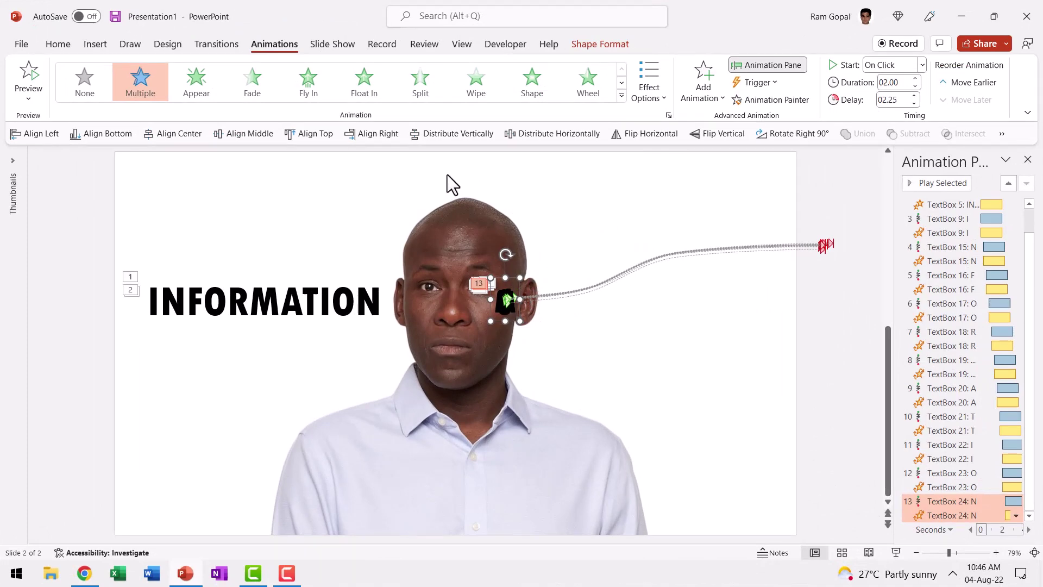
# Select all stacked letter boxes, align their centers and middles, and nudge them left.
pyautogui.moveTo(447, 175); pyautogui.dragTo(633, 400)
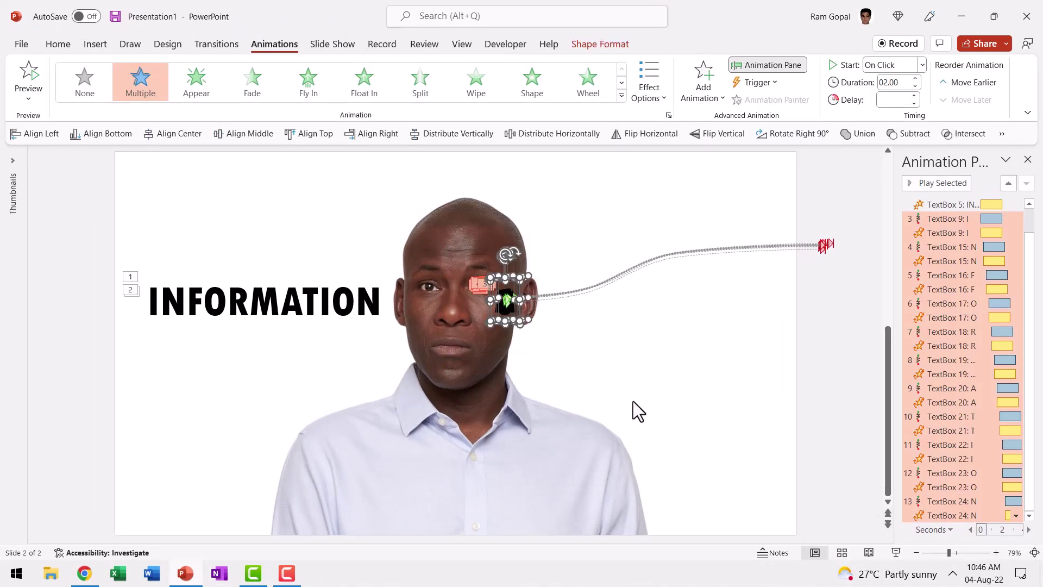
pyautogui.click(248, 134)
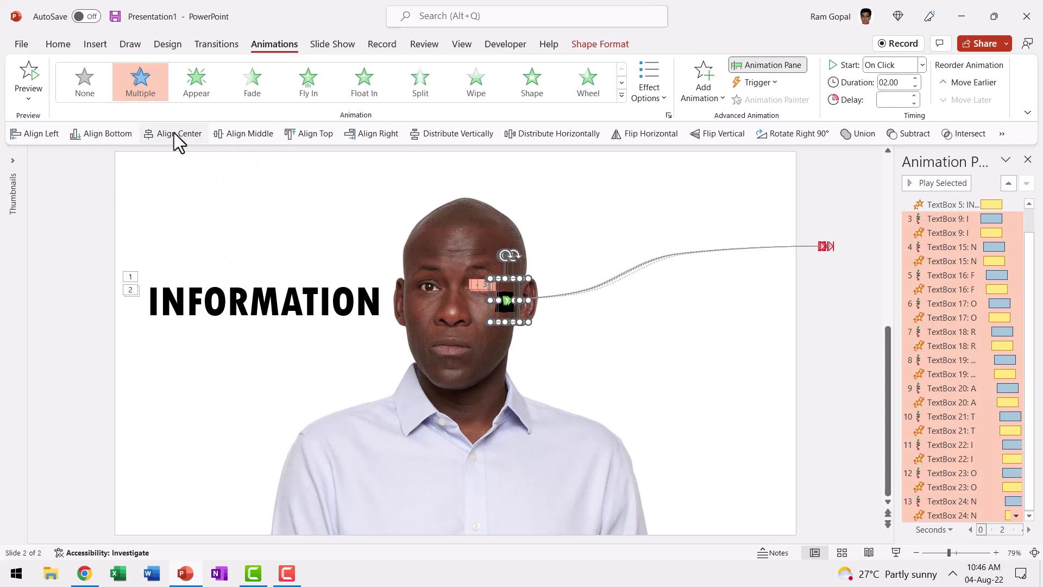
pyautogui.click(174, 132)
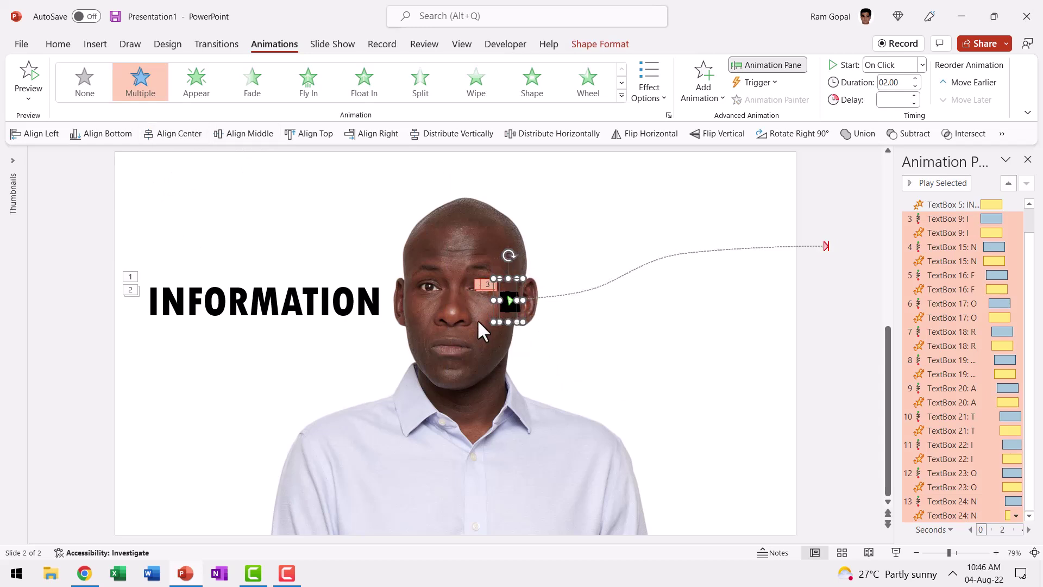
pyautogui.press('Left')
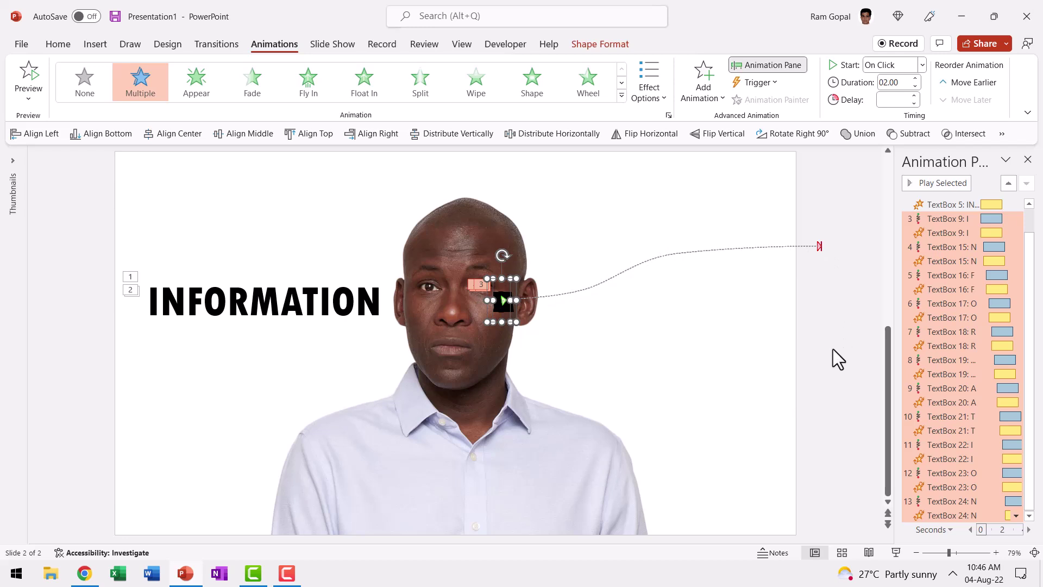
# Stretch the last N's path to end lower right and the O's path higher up.
pyautogui.click(822, 366)
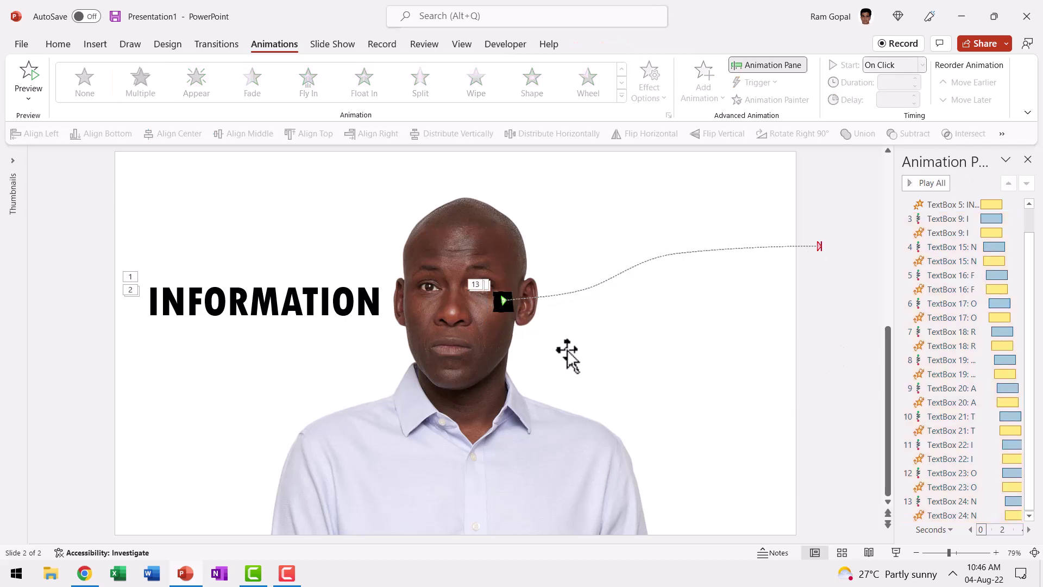
pyautogui.click(819, 246)
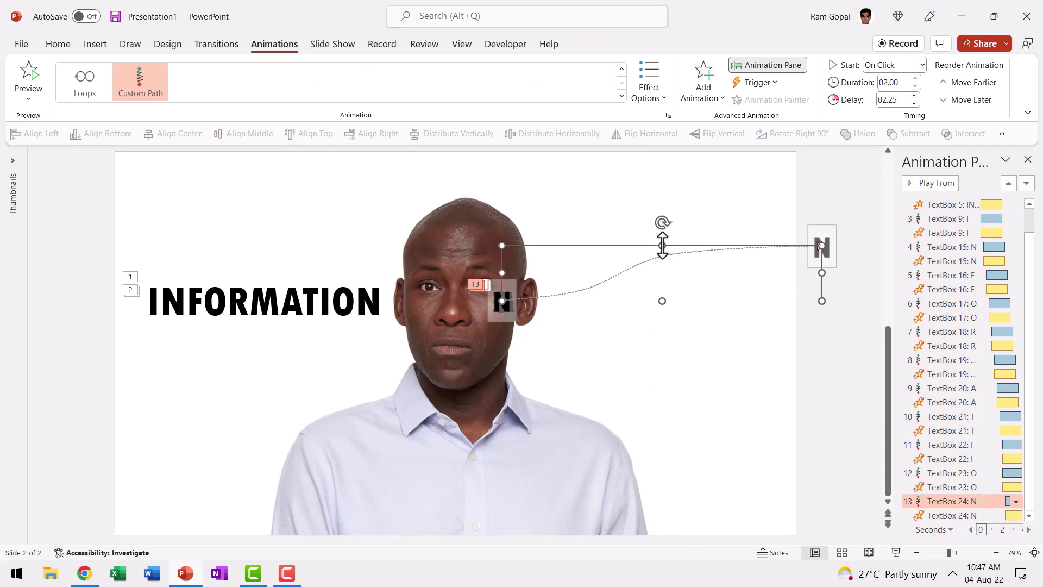
pyautogui.moveTo(662, 246); pyautogui.dragTo(670, 480)
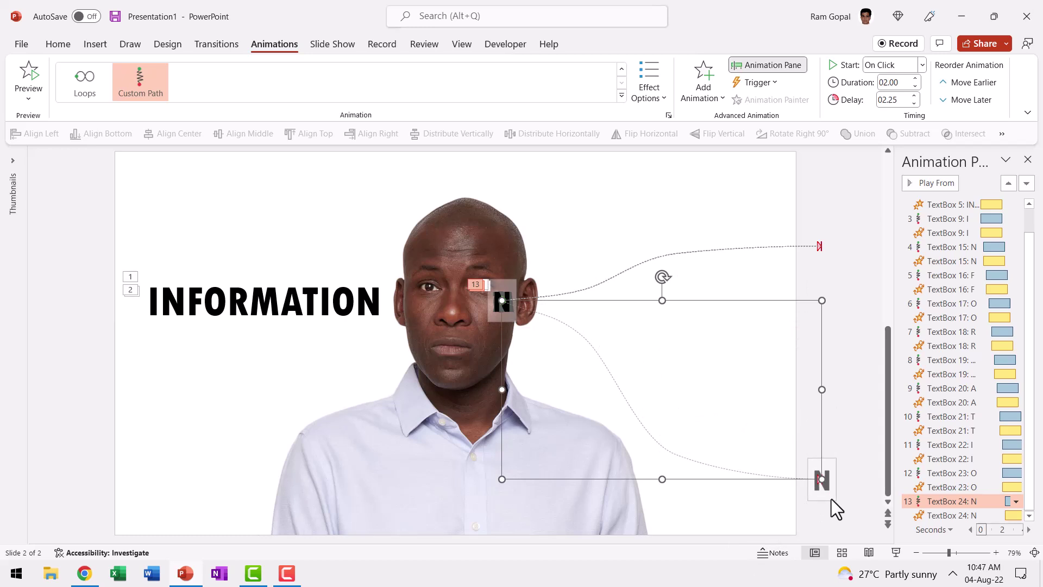
pyautogui.click(815, 501)
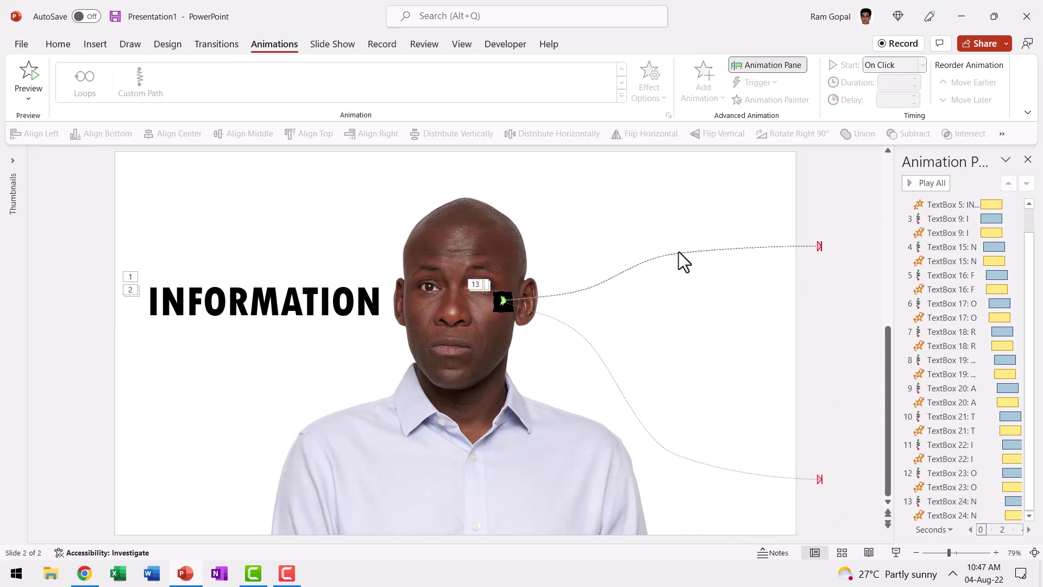
pyautogui.click(679, 252)
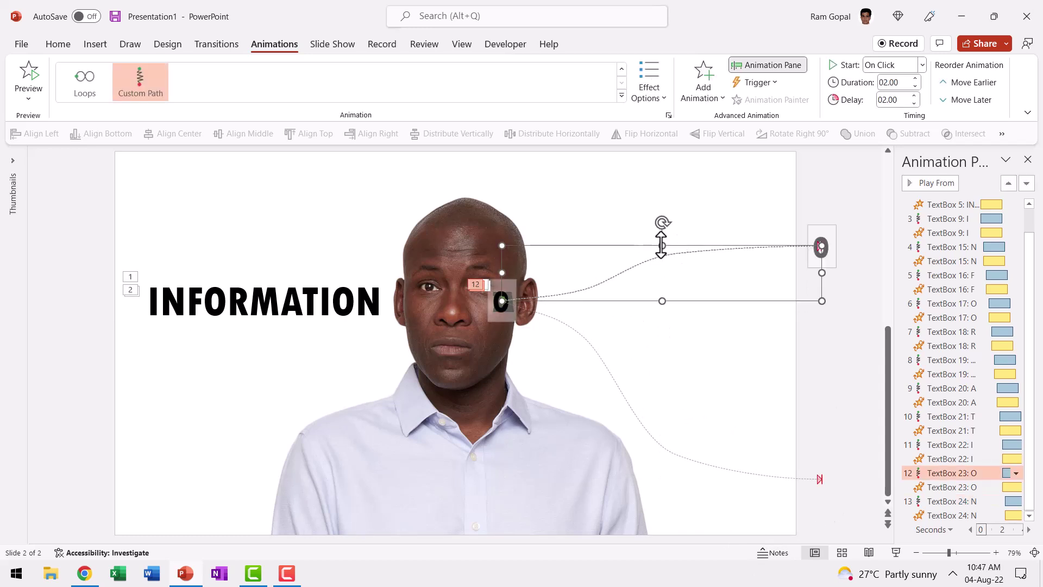
pyautogui.moveTo(661, 245); pyautogui.dragTo(819, 182)
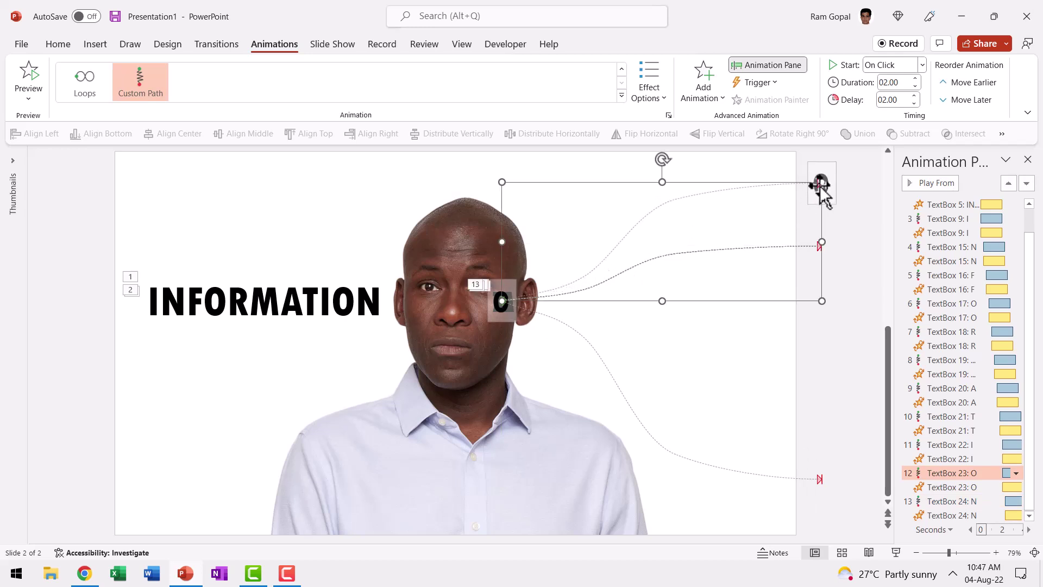
pyautogui.click(848, 230)
# Stretch the I, T and A paths to lower end points and extend the first N's path right.
pyautogui.click(626, 263)
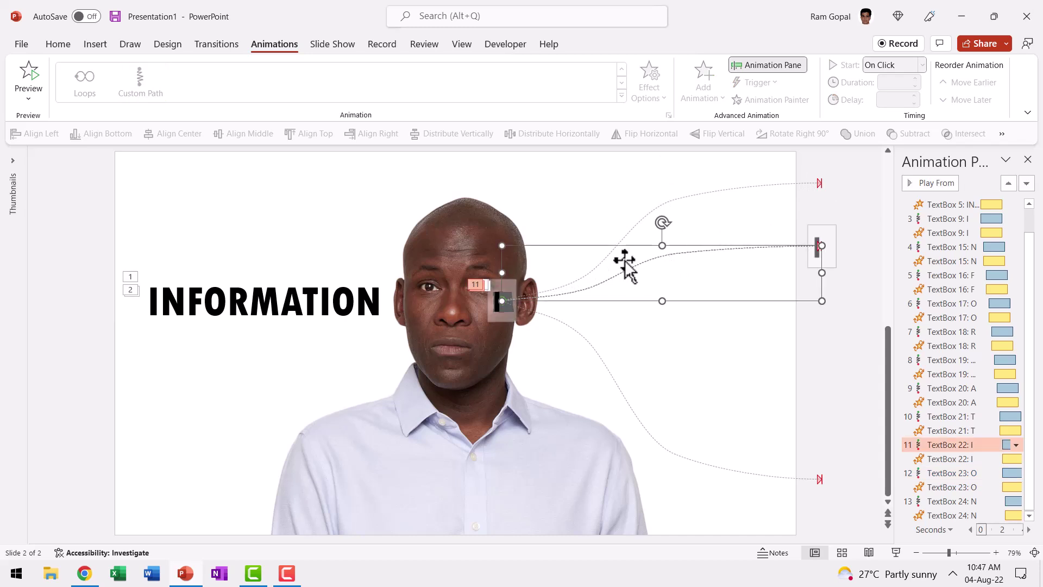
pyautogui.moveTo(661, 243); pyautogui.dragTo(668, 442)
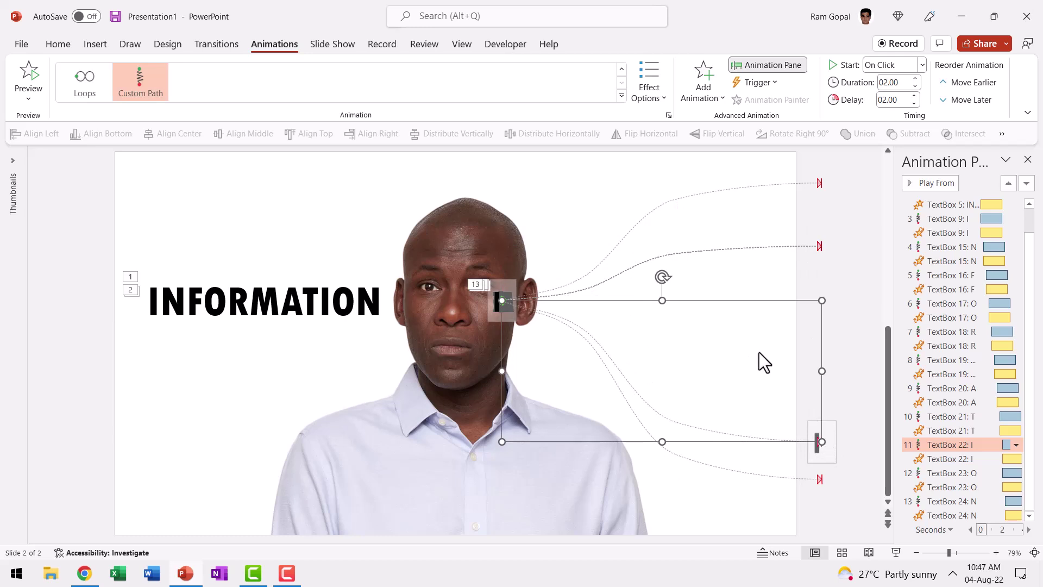
pyautogui.click(689, 251)
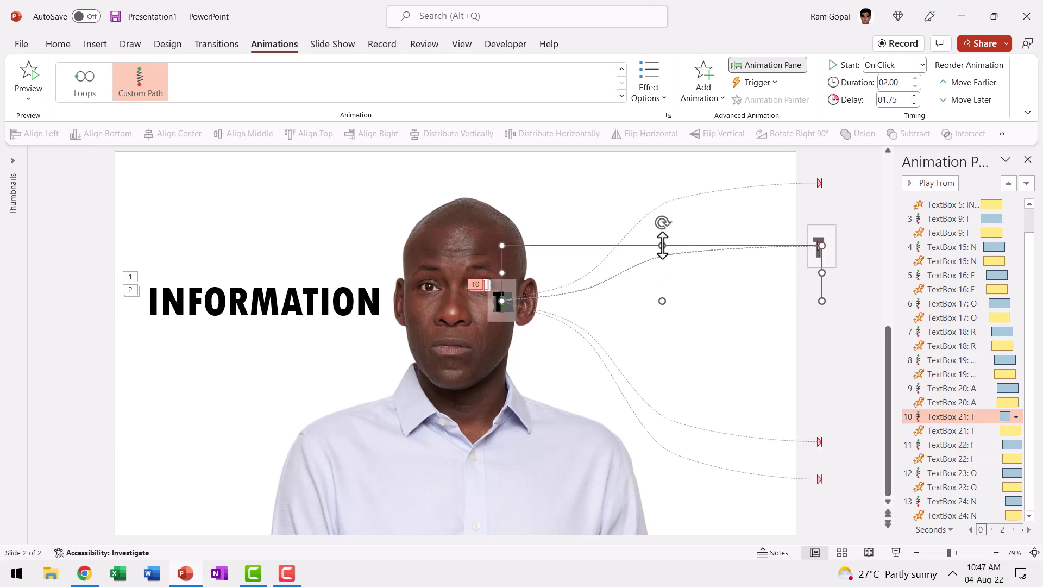
pyautogui.moveTo(662, 246); pyautogui.dragTo(807, 508)
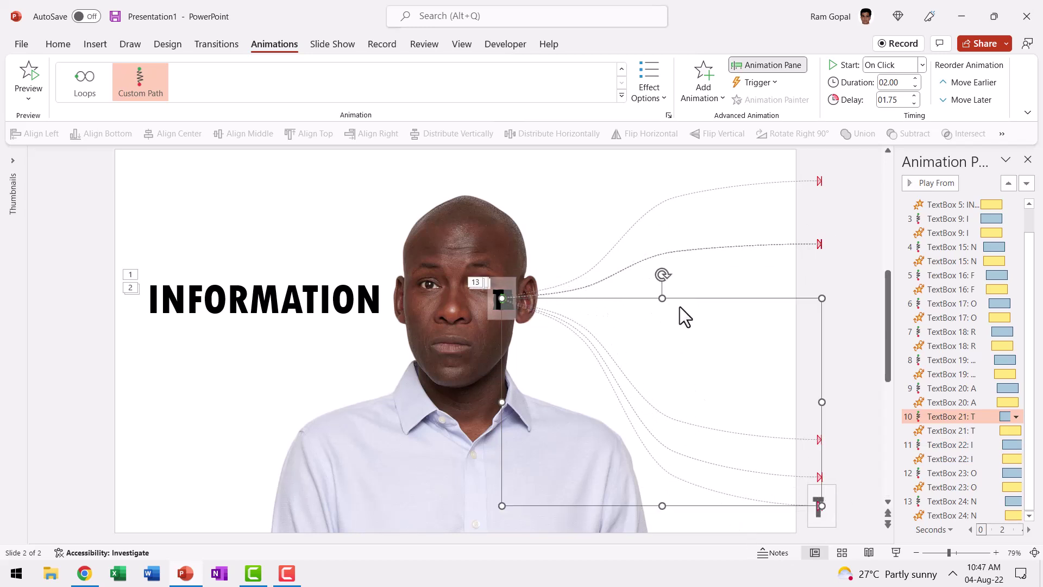
pyautogui.click(660, 252)
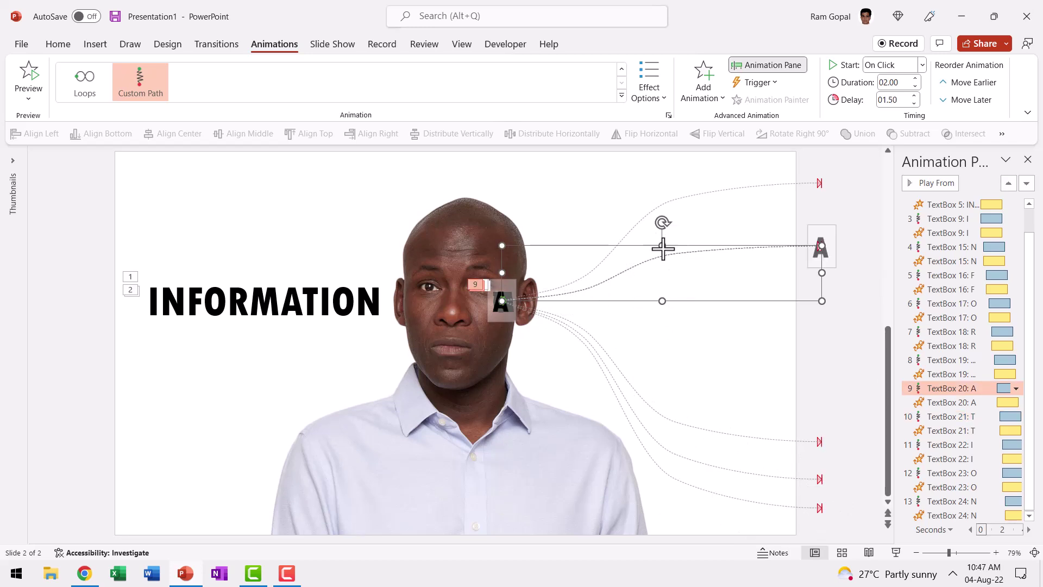
pyautogui.moveTo(661, 246); pyautogui.dragTo(677, 402)
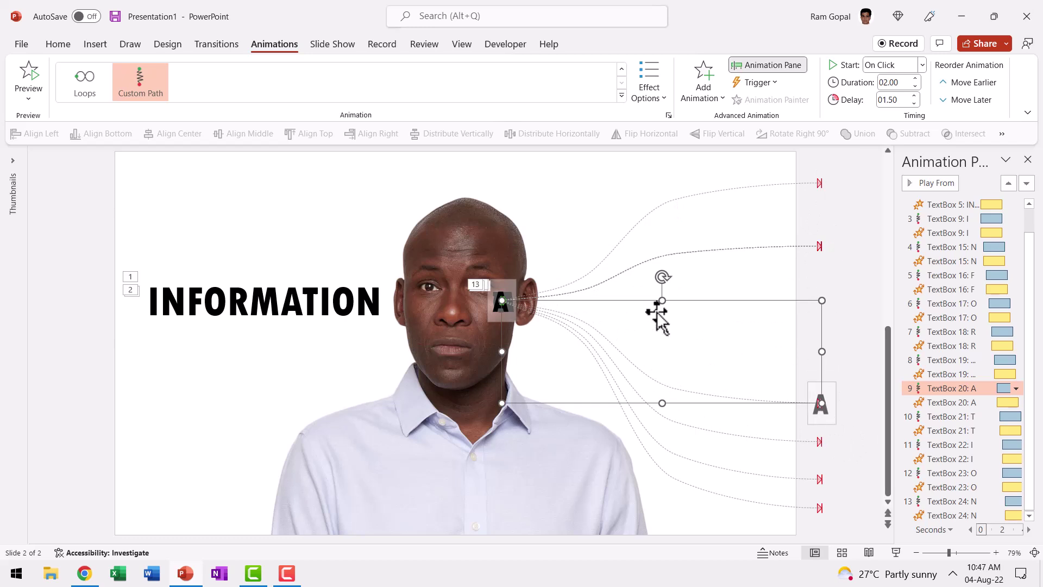
pyautogui.moveTo(663, 303); pyautogui.dragTo(858, 304)
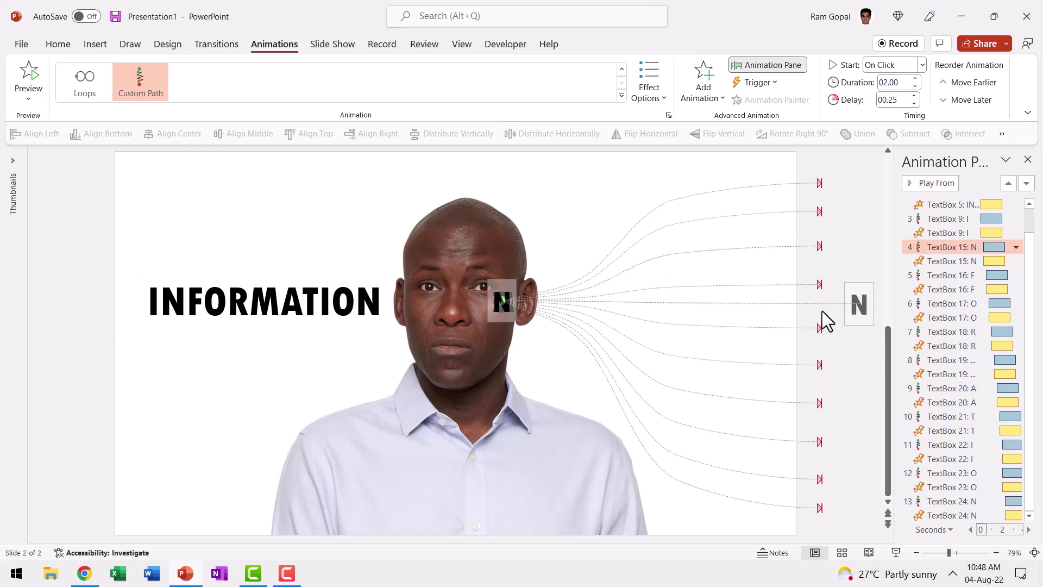
pyautogui.click(786, 346)
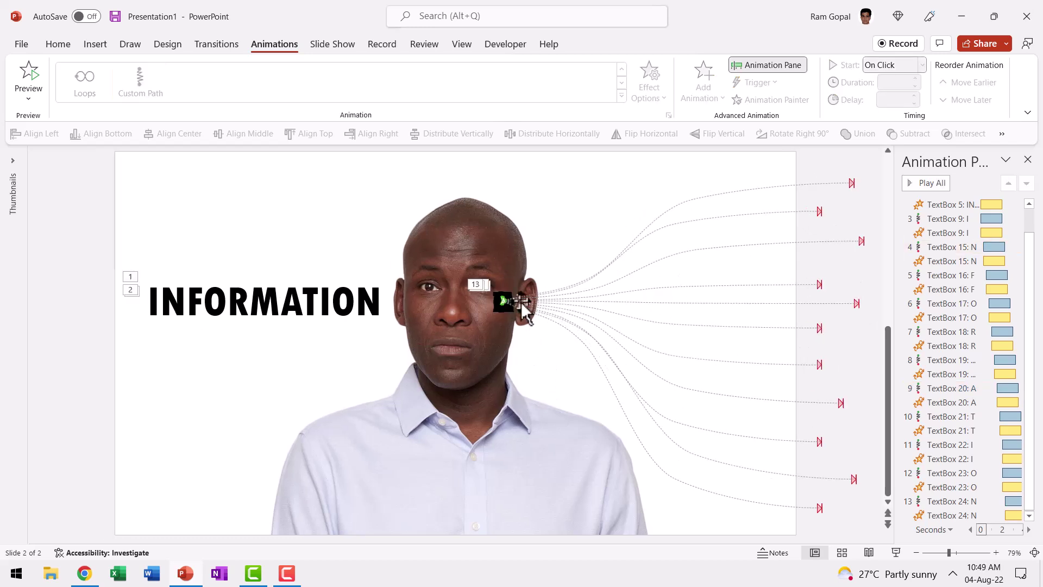
# Bring the man's photo to the front so the letters hide inside his ear.
pyautogui.click(487, 260)
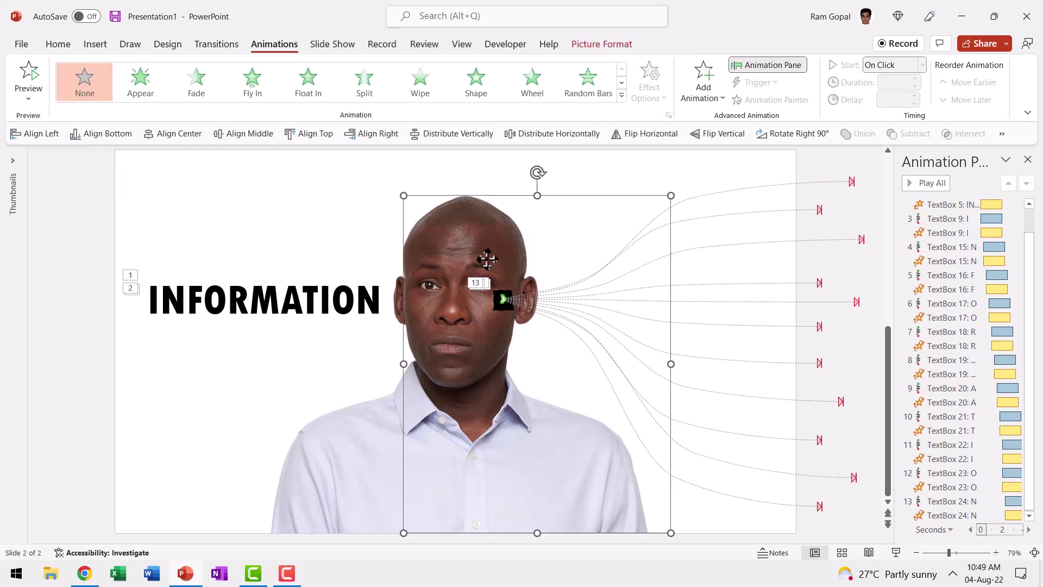
pyautogui.rightClick(487, 260)
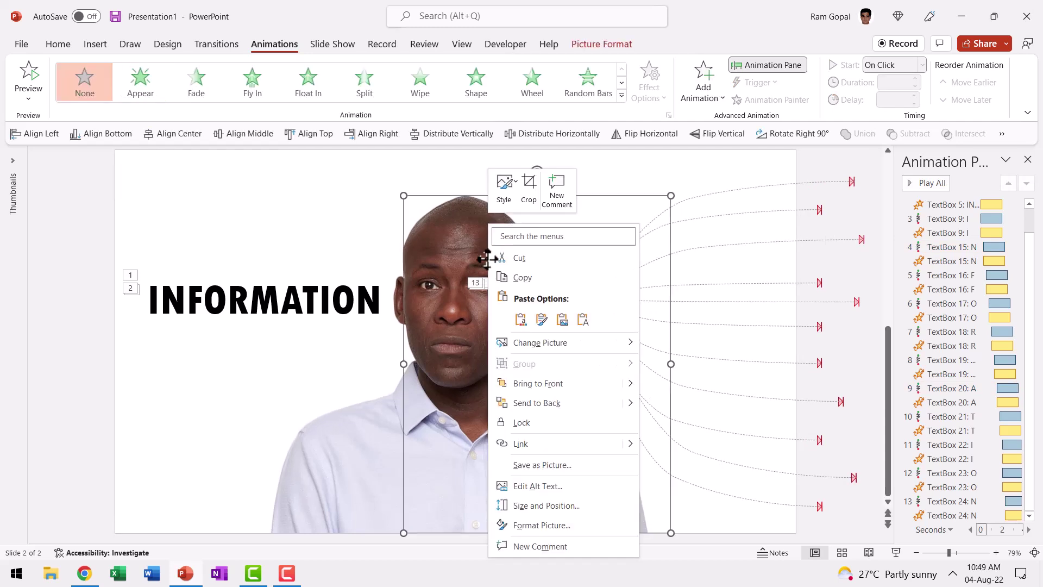
pyautogui.click(533, 383)
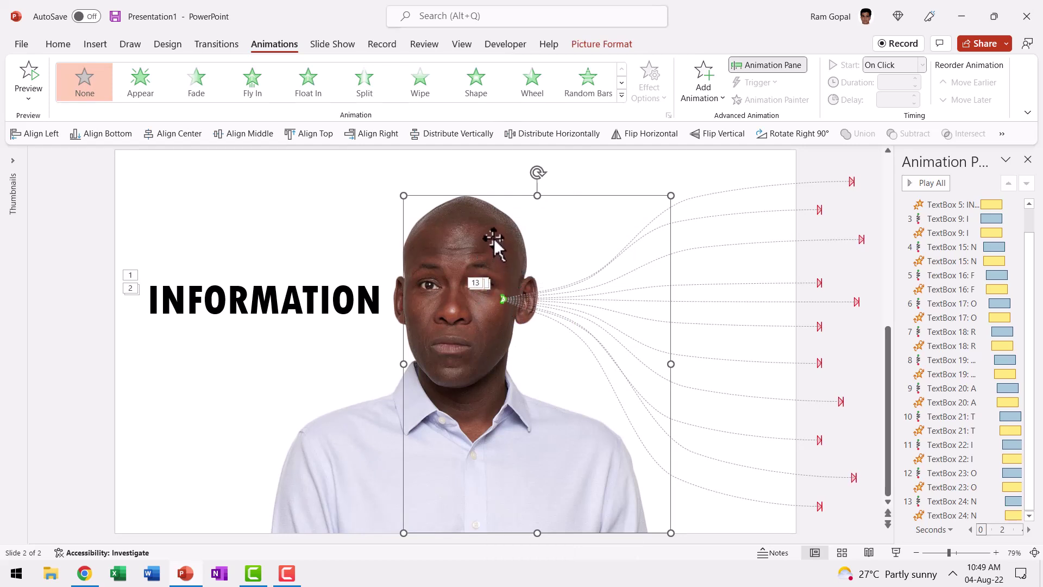
pyautogui.click(943, 272)
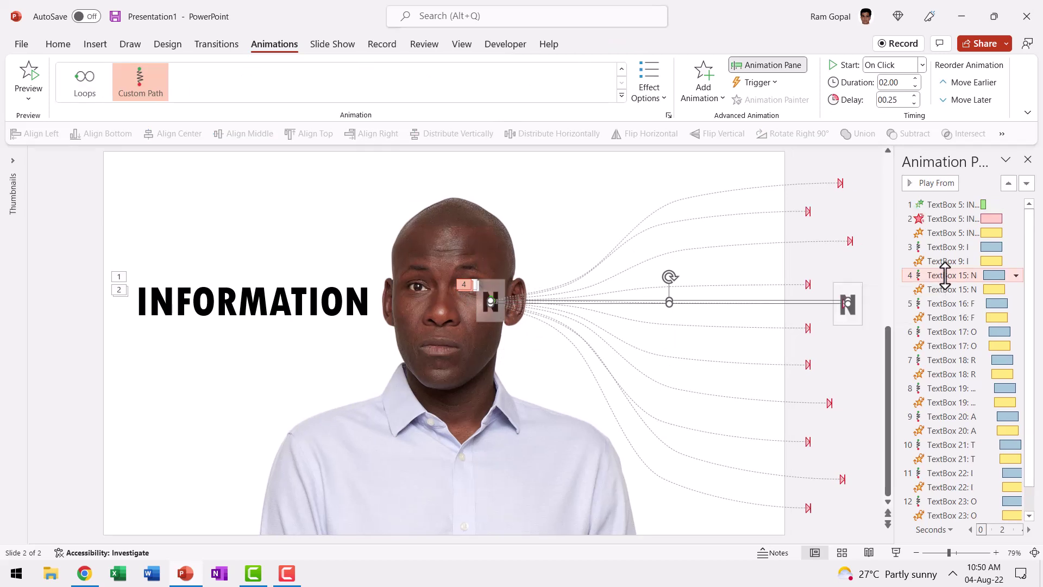
# Select the motion paths of all INFORMATION letters and set them to start With Previous.
pyautogui.keyDown('ctrl'); pyautogui.click(945, 303); pyautogui.keyUp('ctrl')
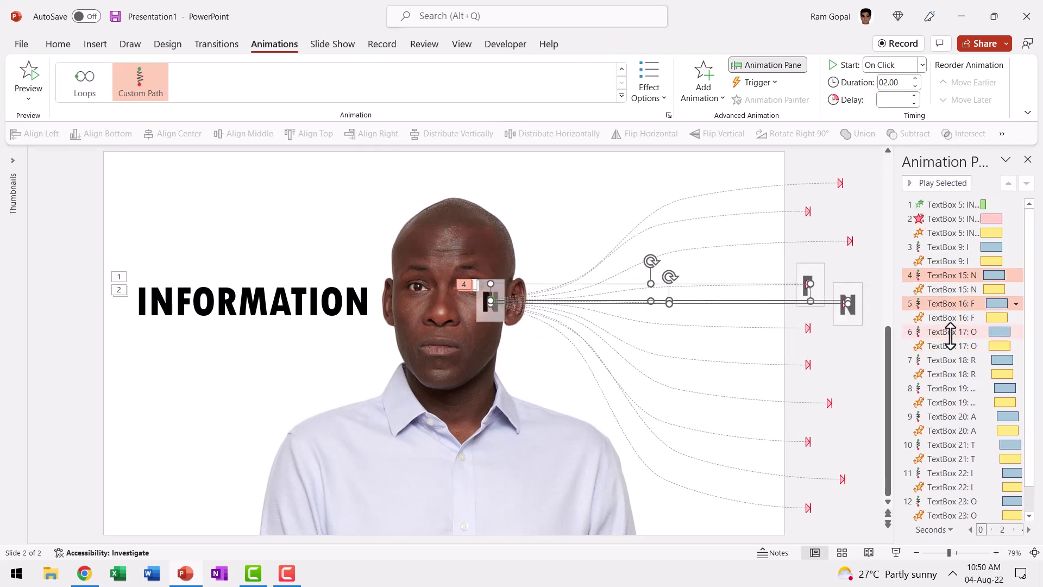
pyautogui.keyDown('ctrl'); pyautogui.click(951, 332); pyautogui.keyUp('ctrl')
pyautogui.keyDown('ctrl'); pyautogui.click(949, 361); pyautogui.keyUp('ctrl')
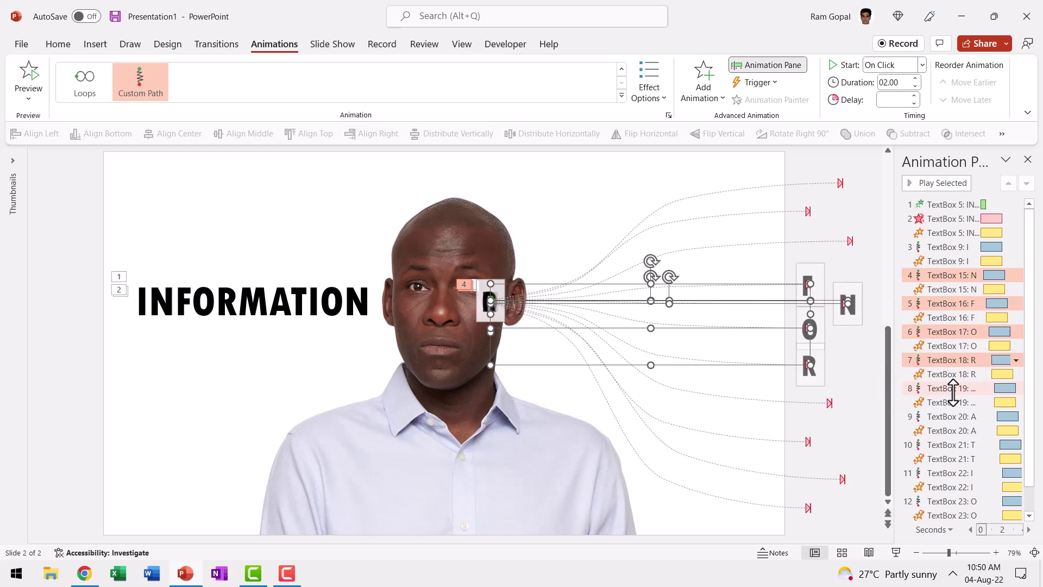
pyautogui.keyDown('ctrl'); pyautogui.click(950, 388); pyautogui.keyUp('ctrl')
pyautogui.keyDown('ctrl'); pyautogui.click(951, 416); pyautogui.keyUp('ctrl')
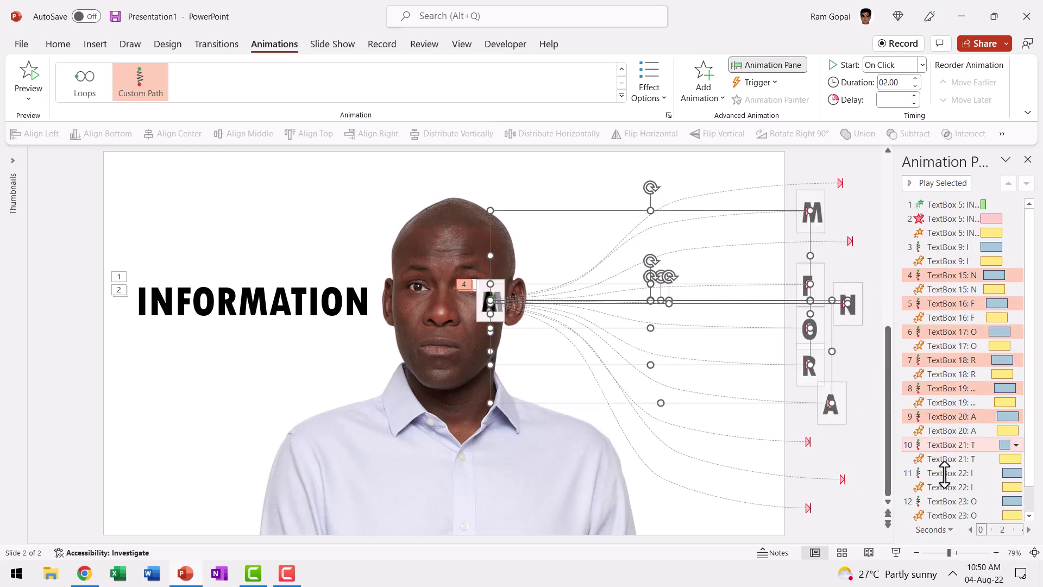
pyautogui.keyDown('ctrl'); pyautogui.click(950, 445); pyautogui.keyUp('ctrl')
pyautogui.keyDown('ctrl'); pyautogui.click(948, 472); pyautogui.keyUp('ctrl')
pyautogui.keyDown('ctrl'); pyautogui.click(950, 501); pyautogui.keyUp('ctrl')
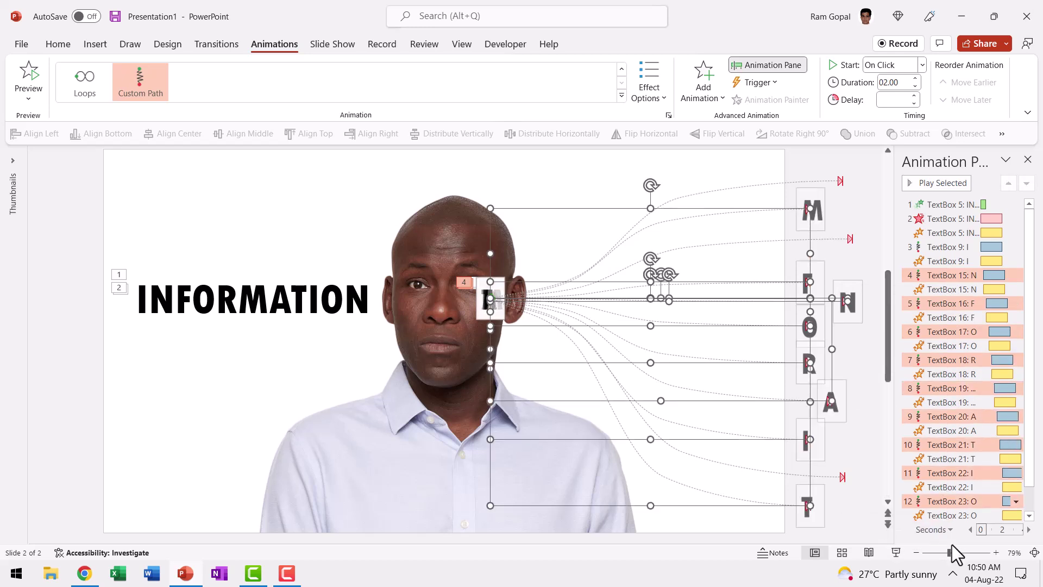
pyautogui.scroll(-1, 1031, 489)
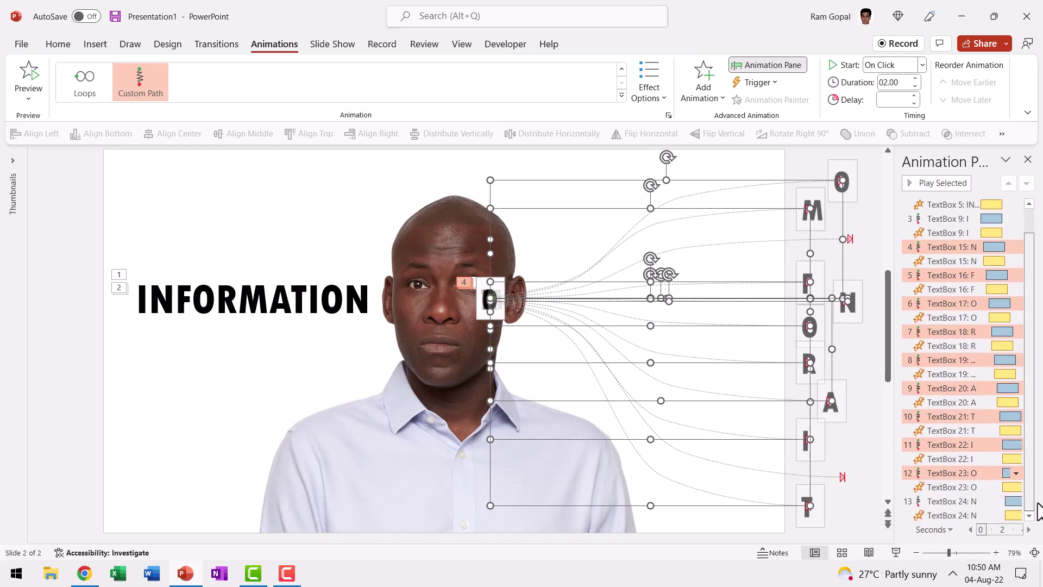
pyautogui.keyDown('ctrl'); pyautogui.click(957, 501); pyautogui.keyUp('ctrl')
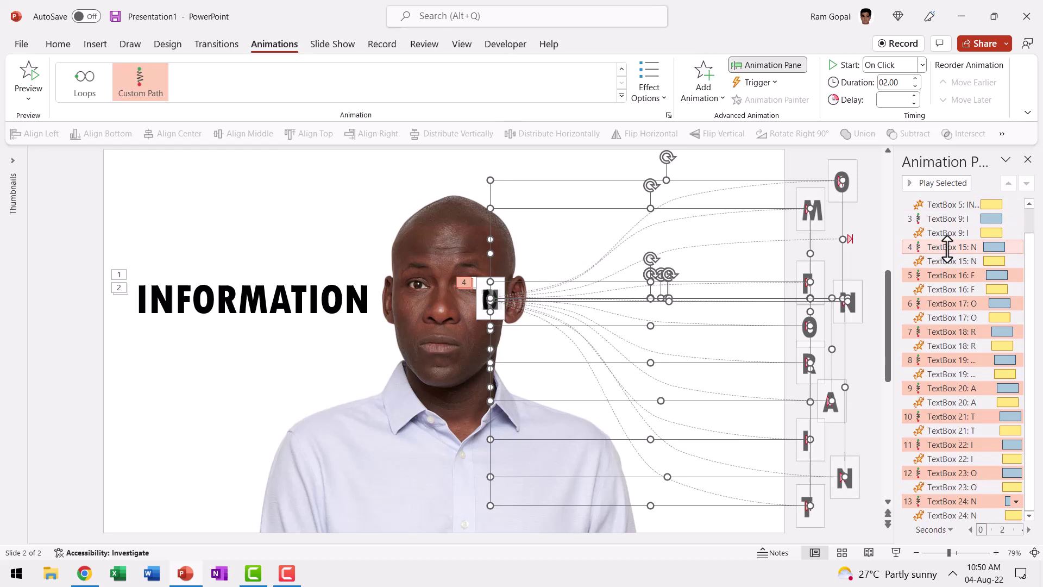
pyautogui.click(886, 66)
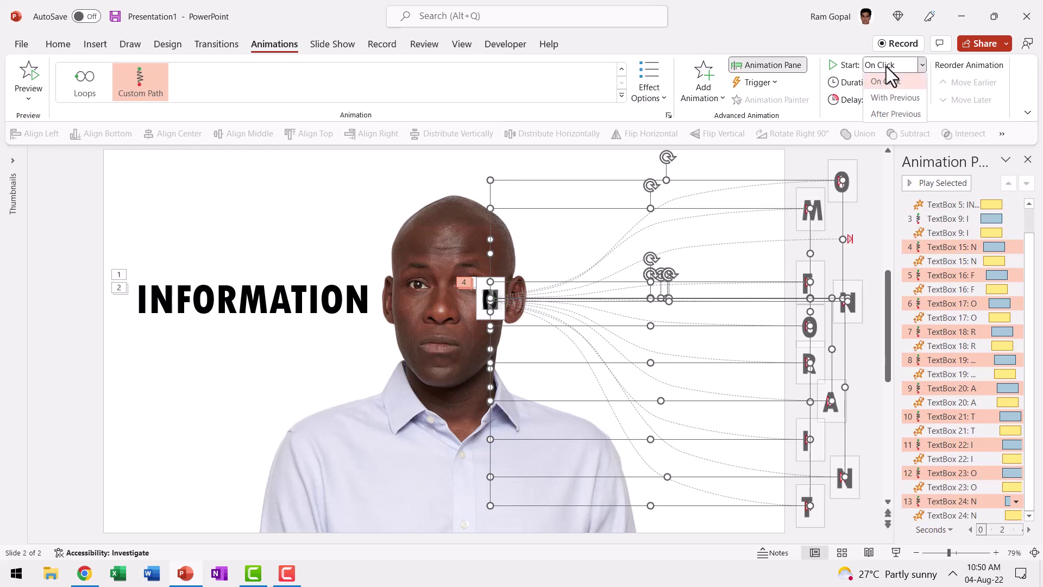
pyautogui.click(891, 99)
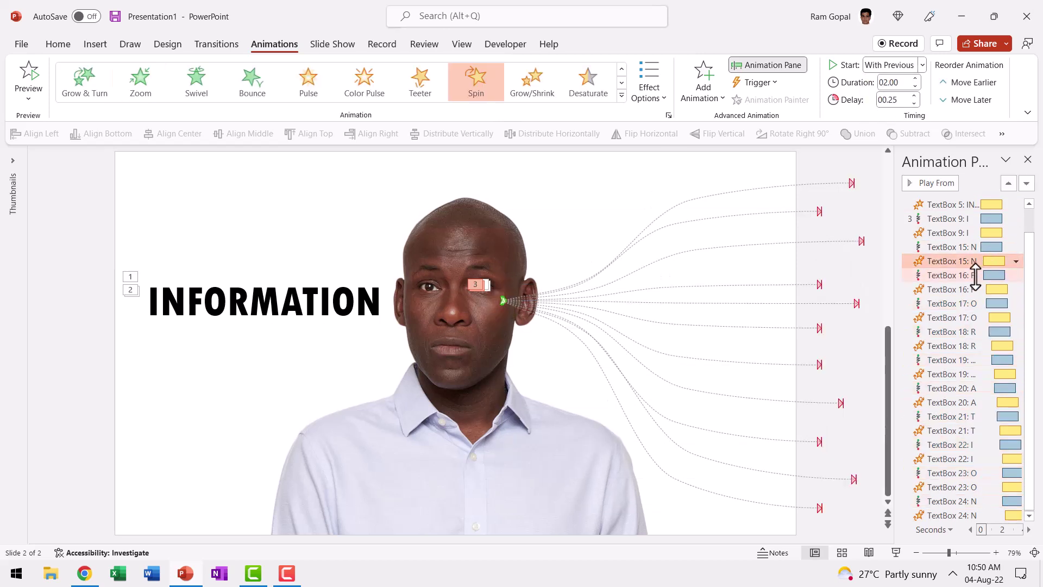